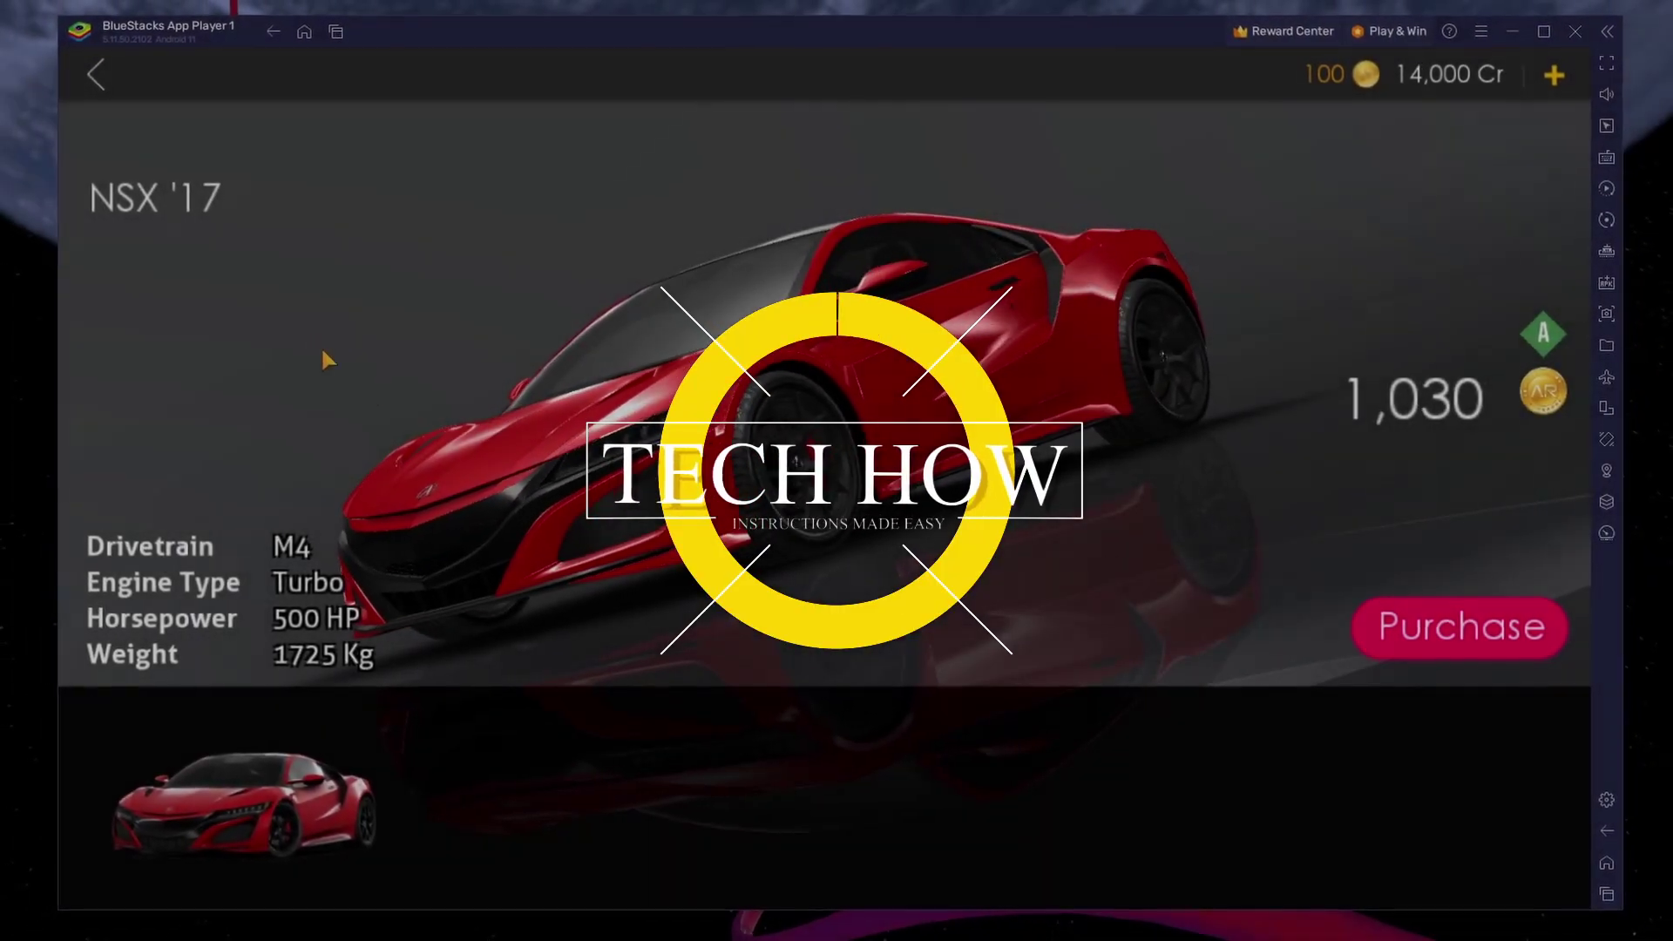
# Browse the racing game's dealership and Golden Week import offers, and return to the emulator's home screen
pyautogui.click(111, 76)
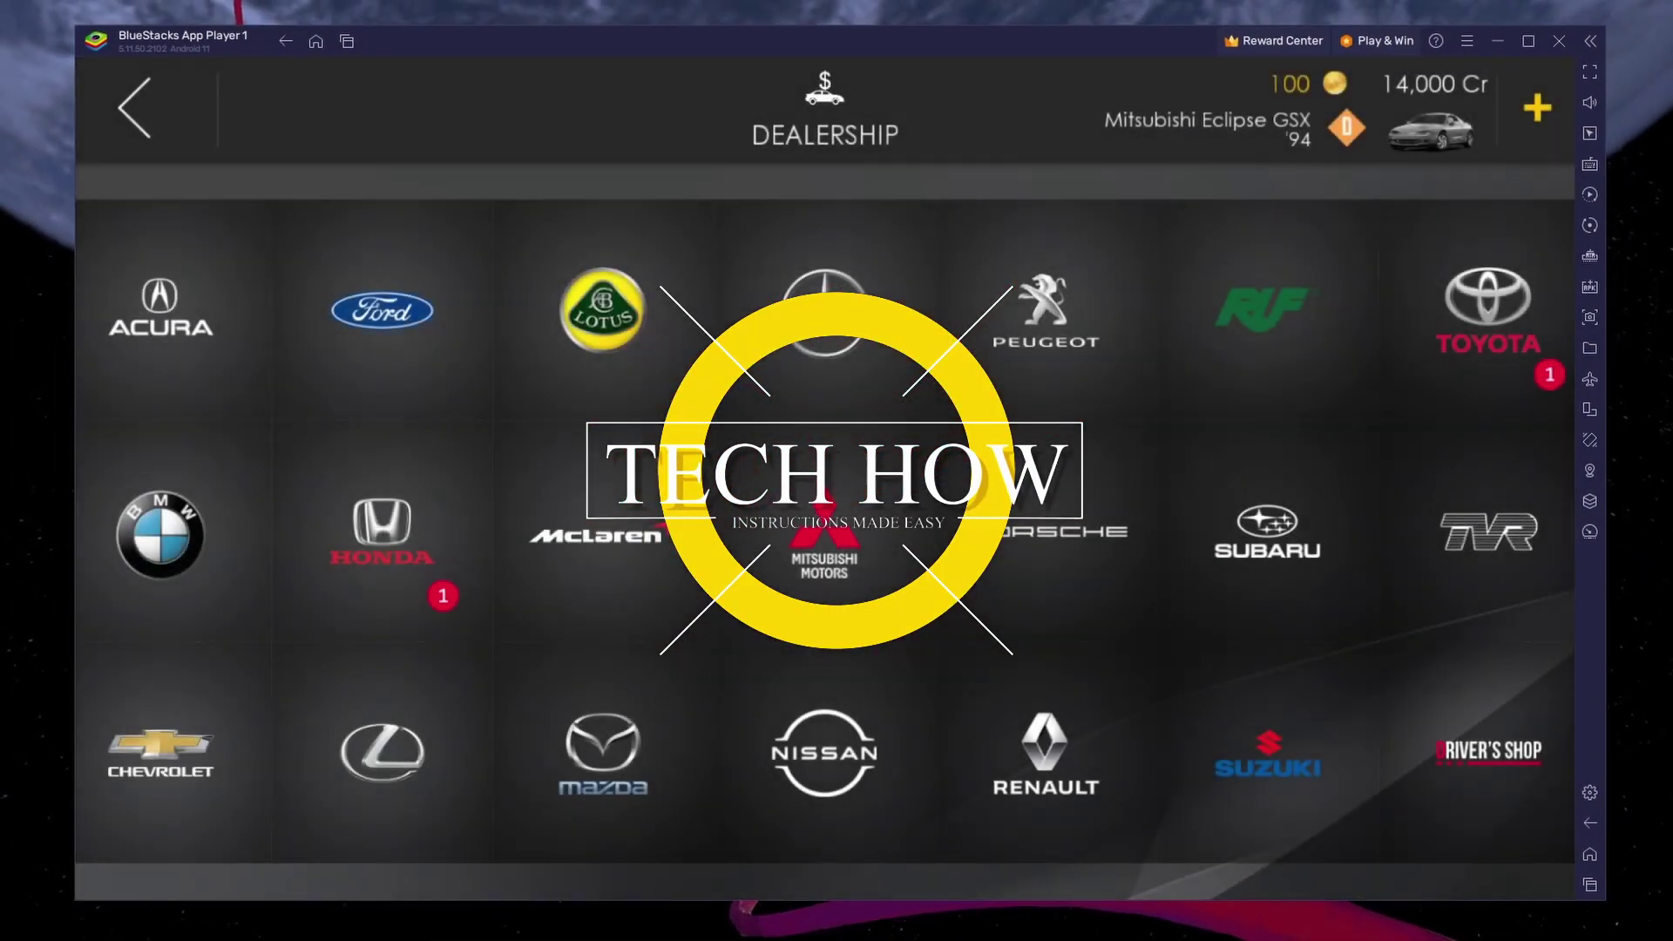
pyautogui.click(128, 109)
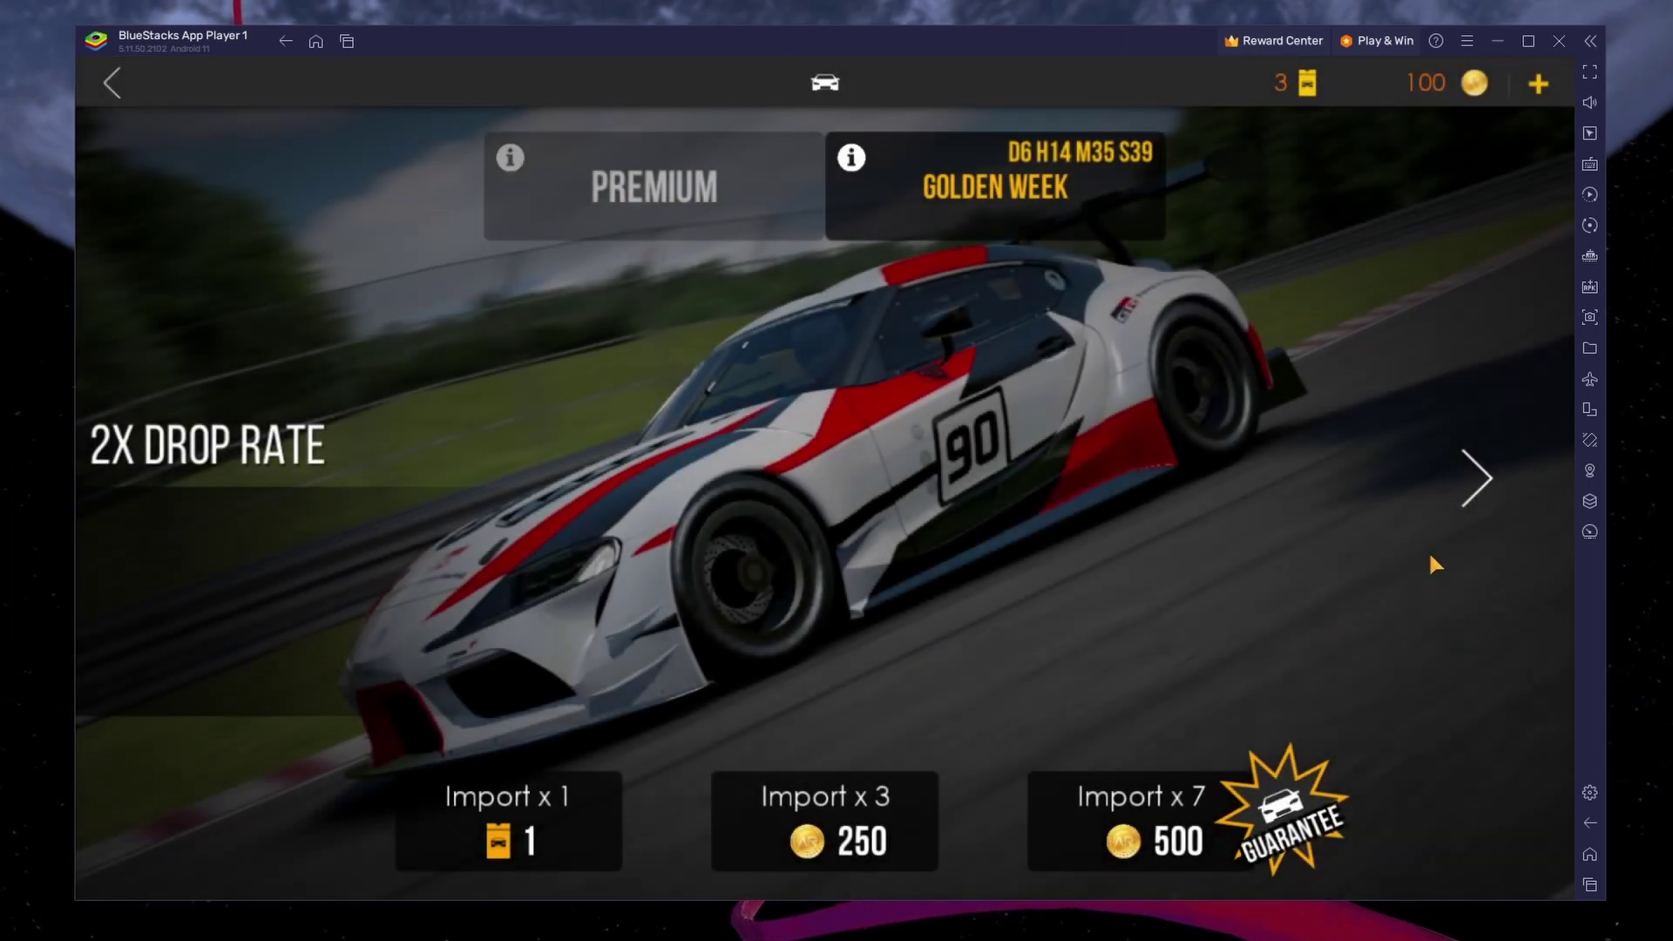
pyautogui.click(1488, 476)
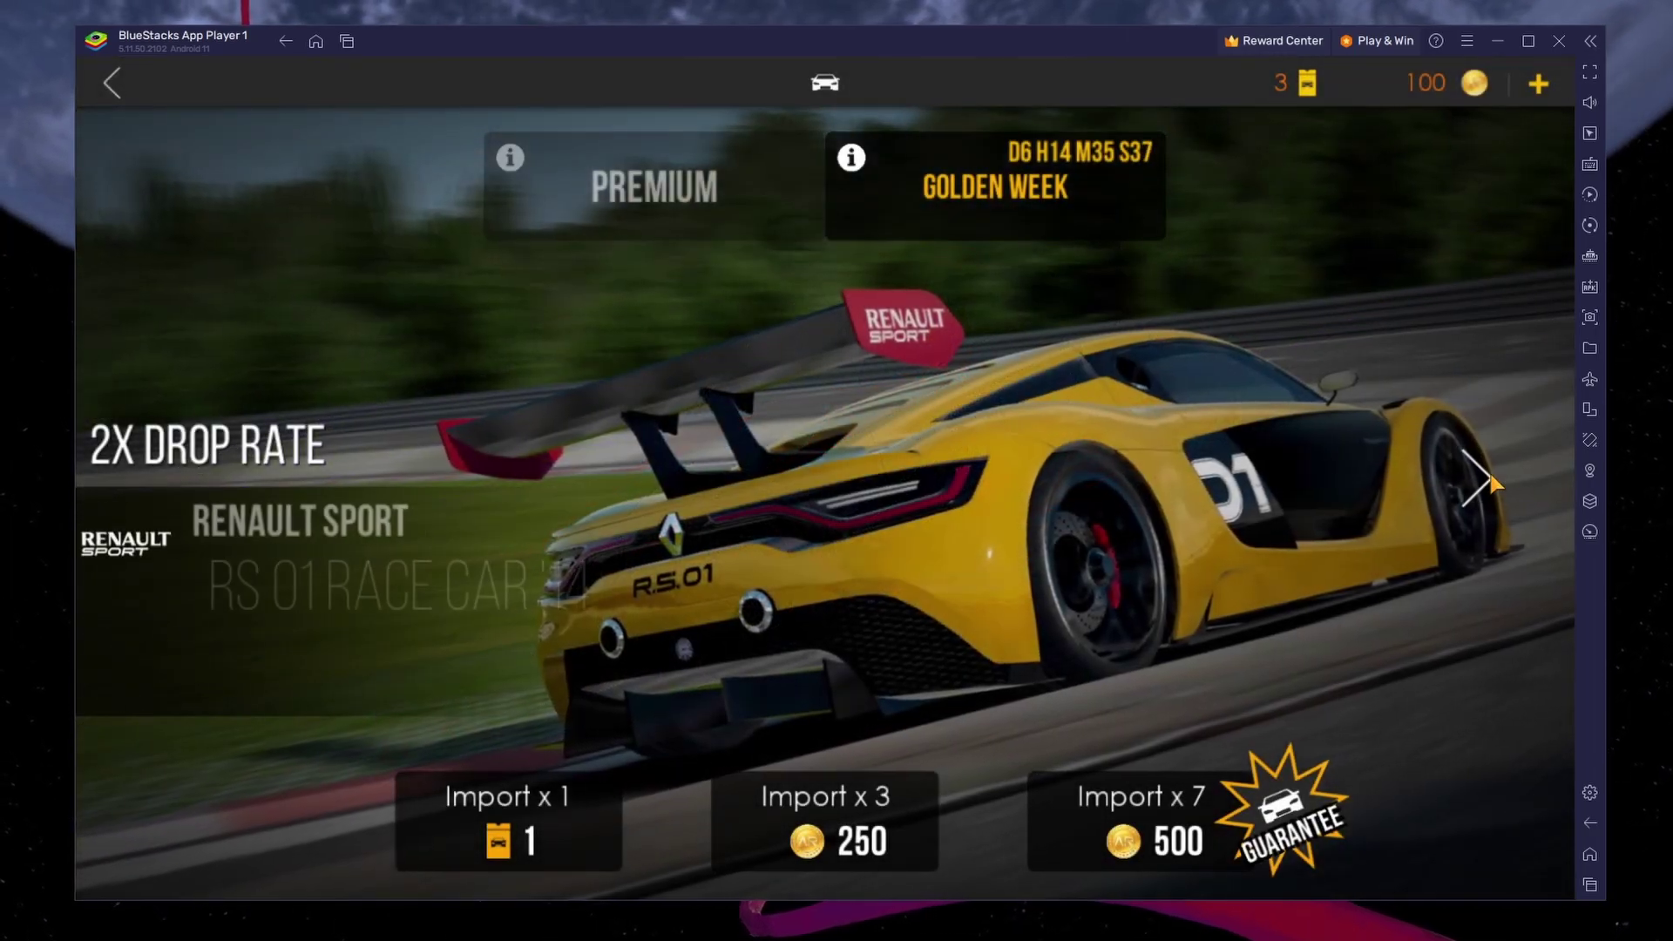
pyautogui.click(1587, 853)
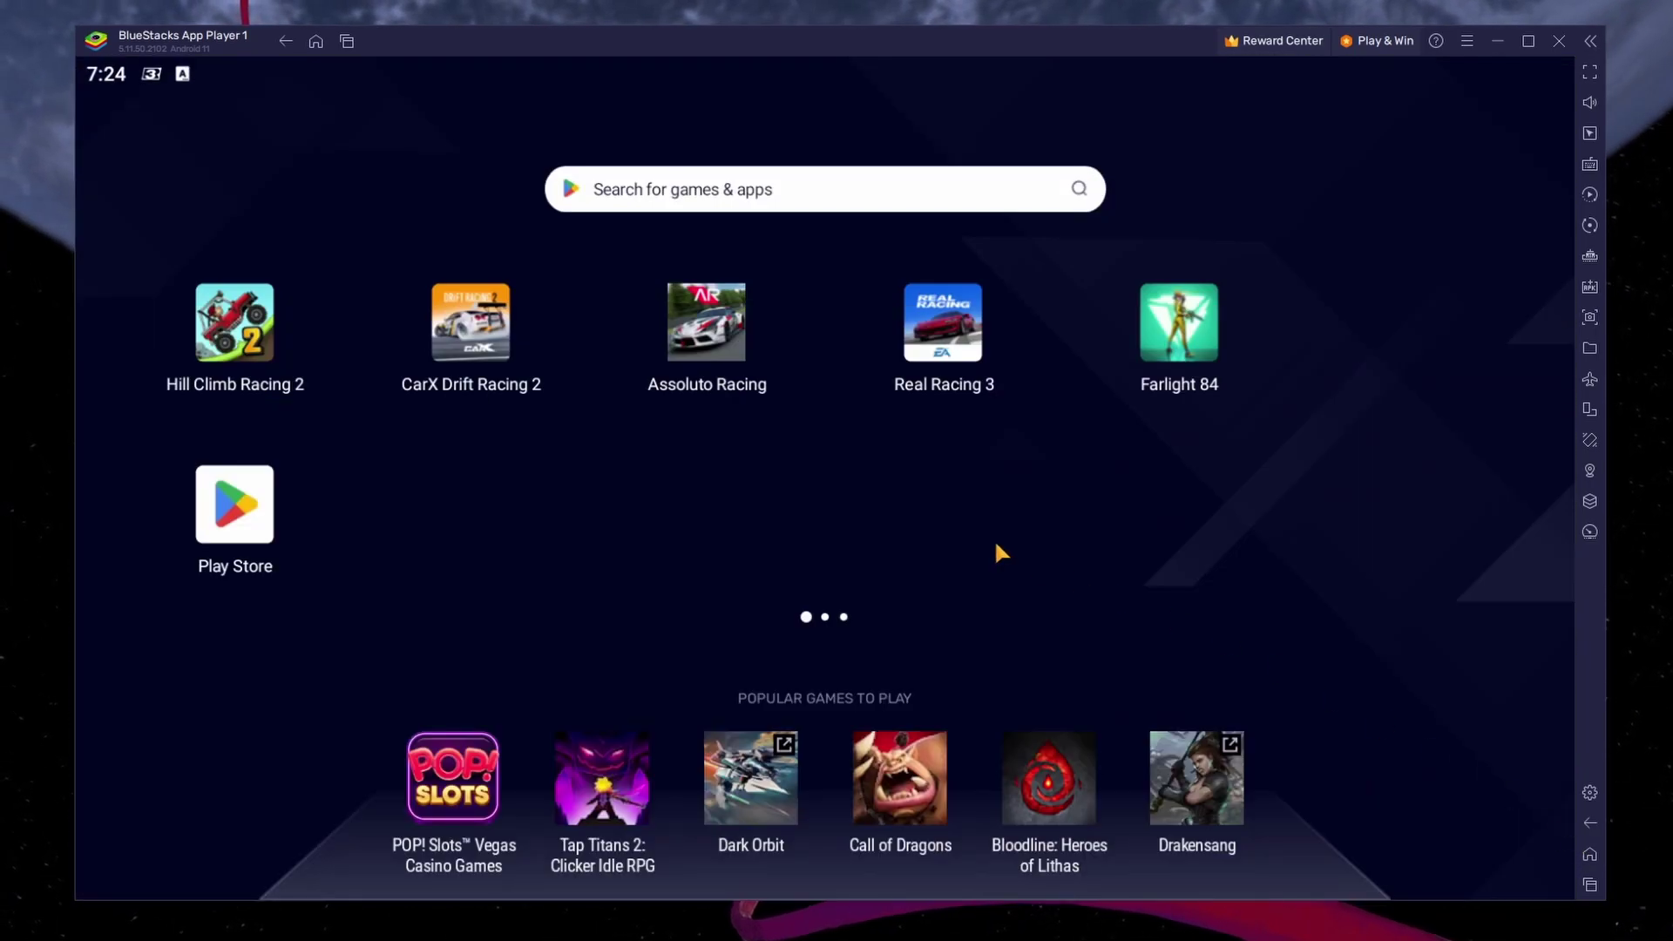
pyautogui.moveTo(793, 484); pyautogui.dragTo(843, 432)
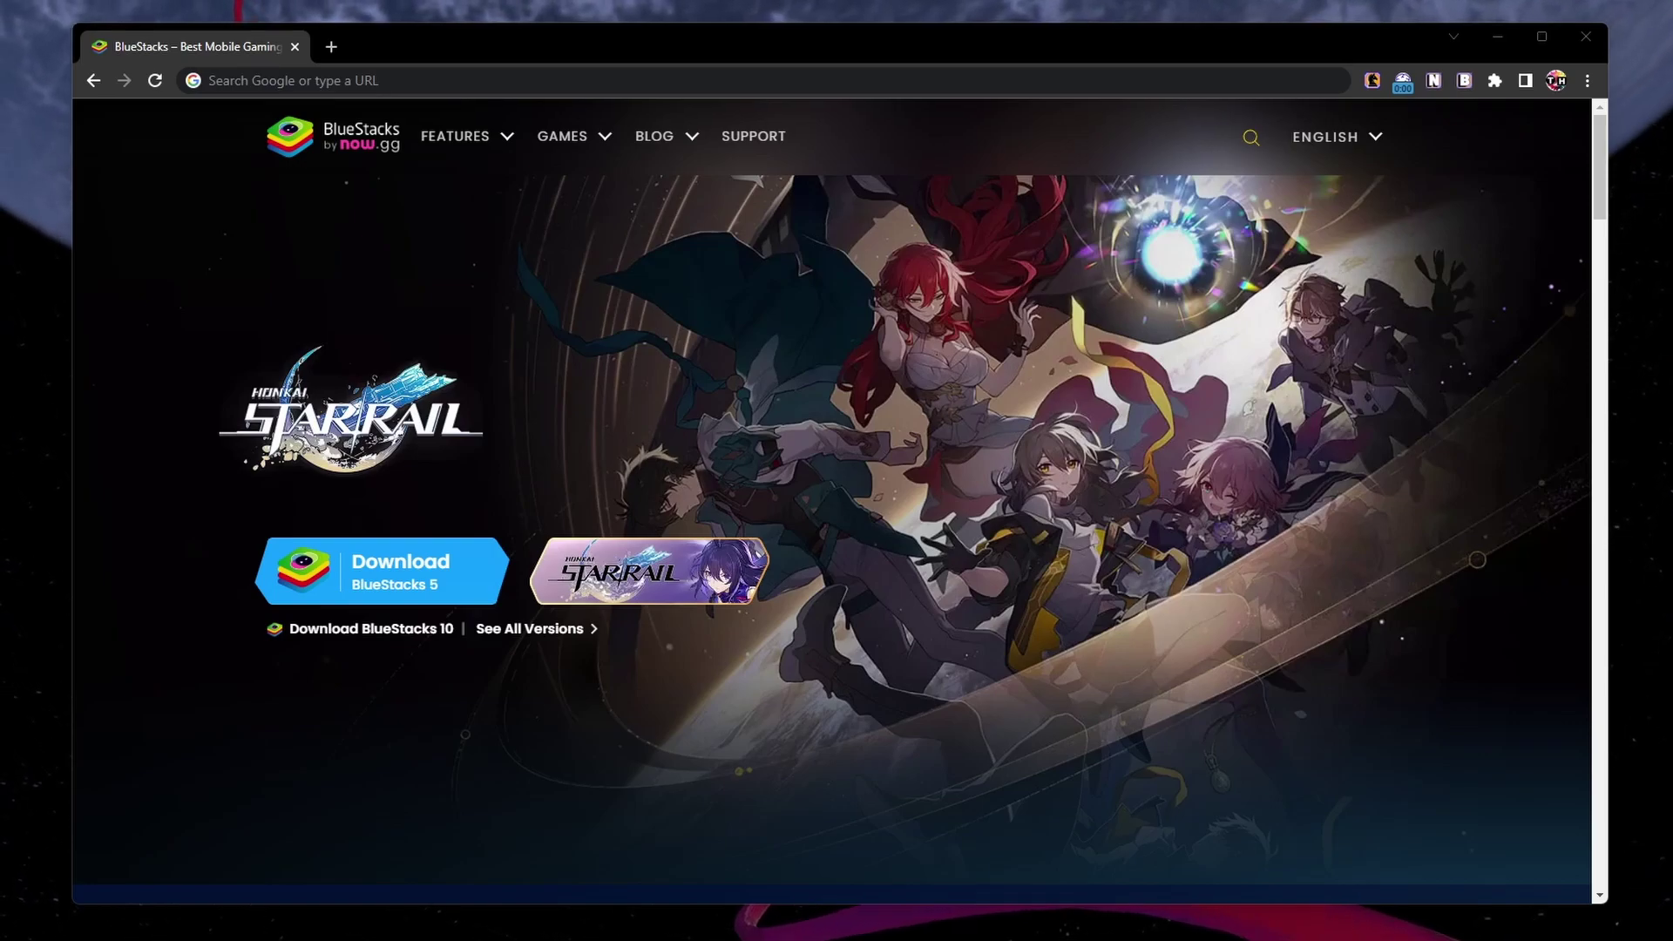
# Download and launch the BlueStacks 5 installer from the website, closing its window without updating
pyautogui.click(472, 568)
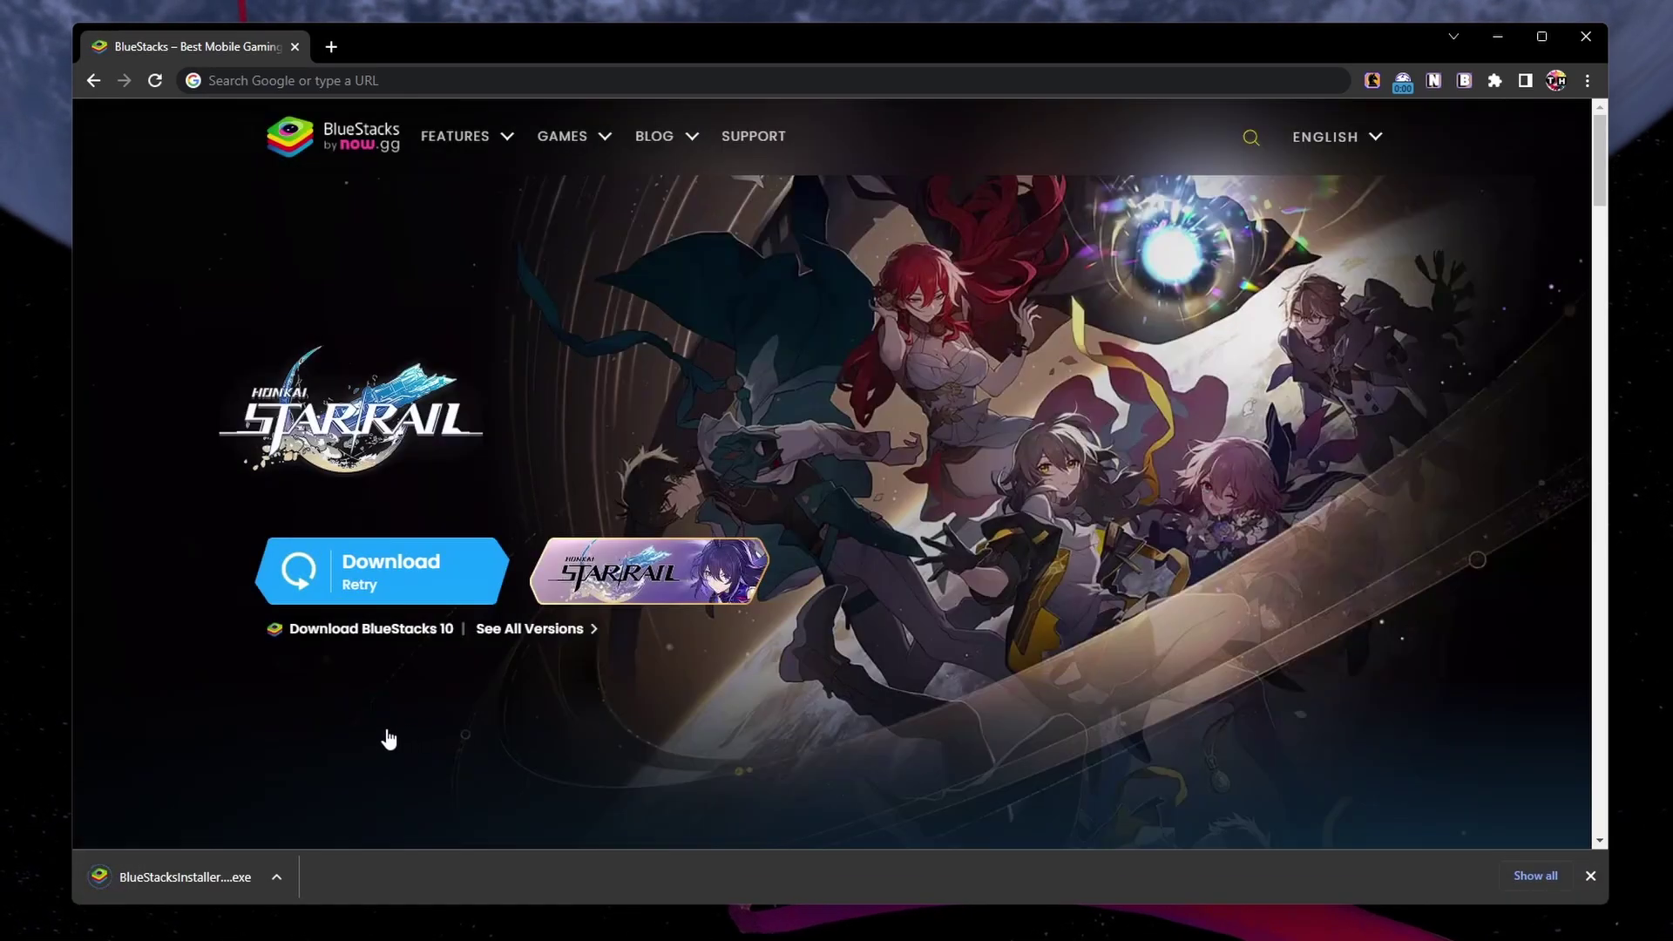
pyautogui.click(159, 875)
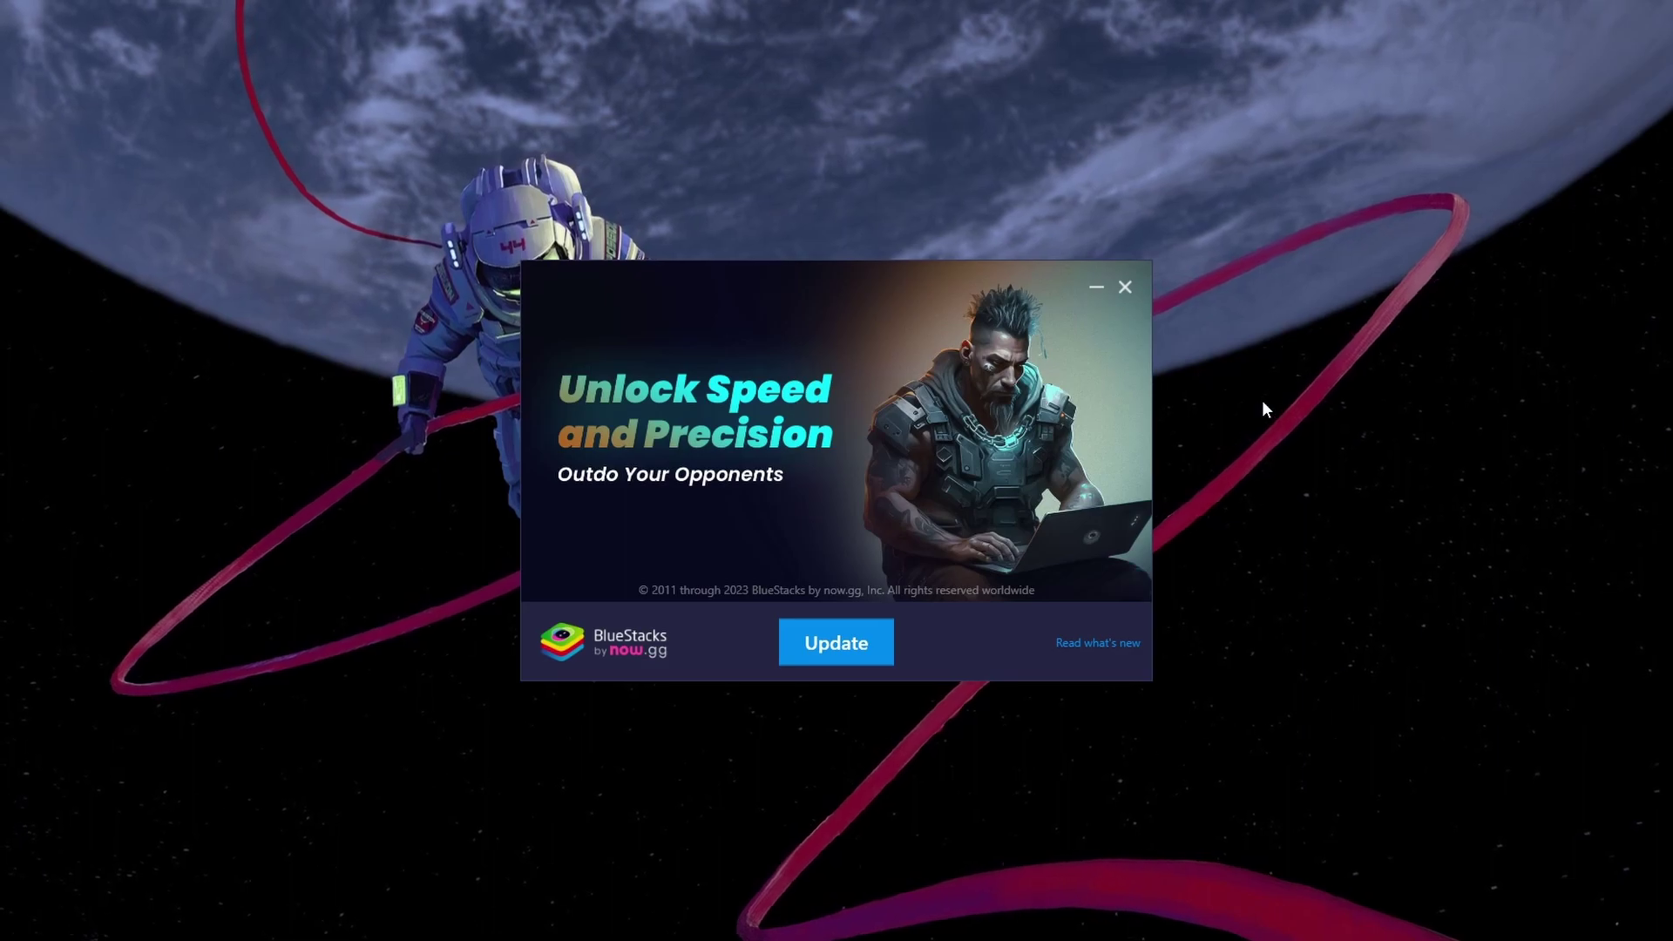
pyautogui.click(1125, 287)
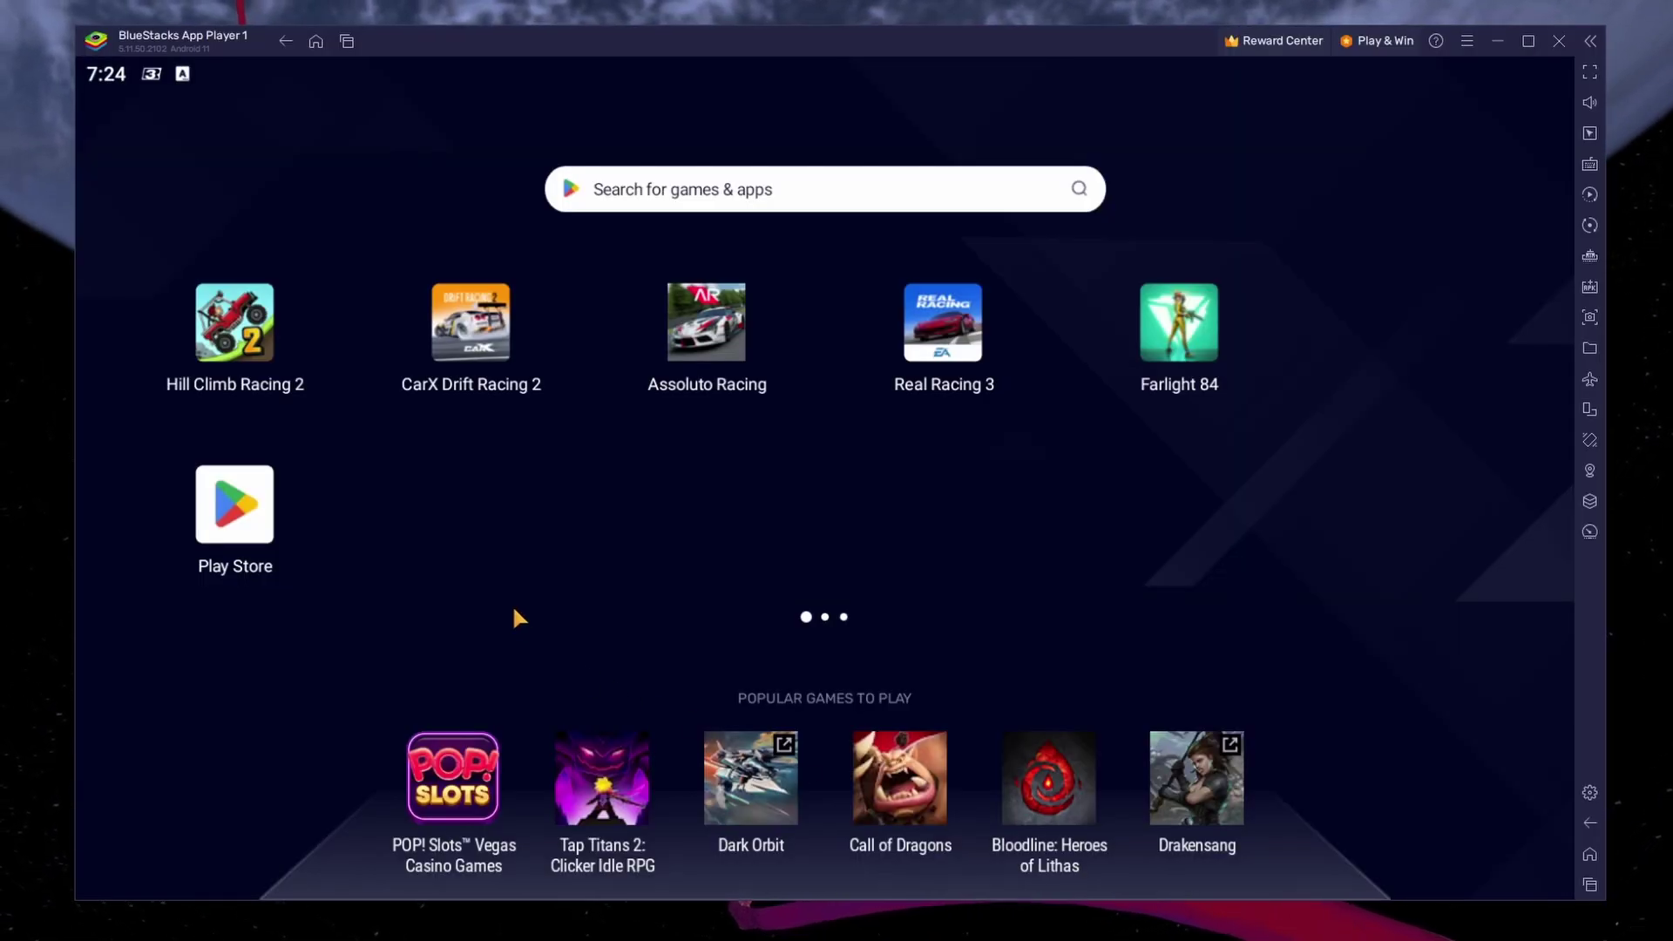
# Search the Play Store in BlueStacks for Assoluto Racing and open the game's page
pyautogui.click(264, 512)
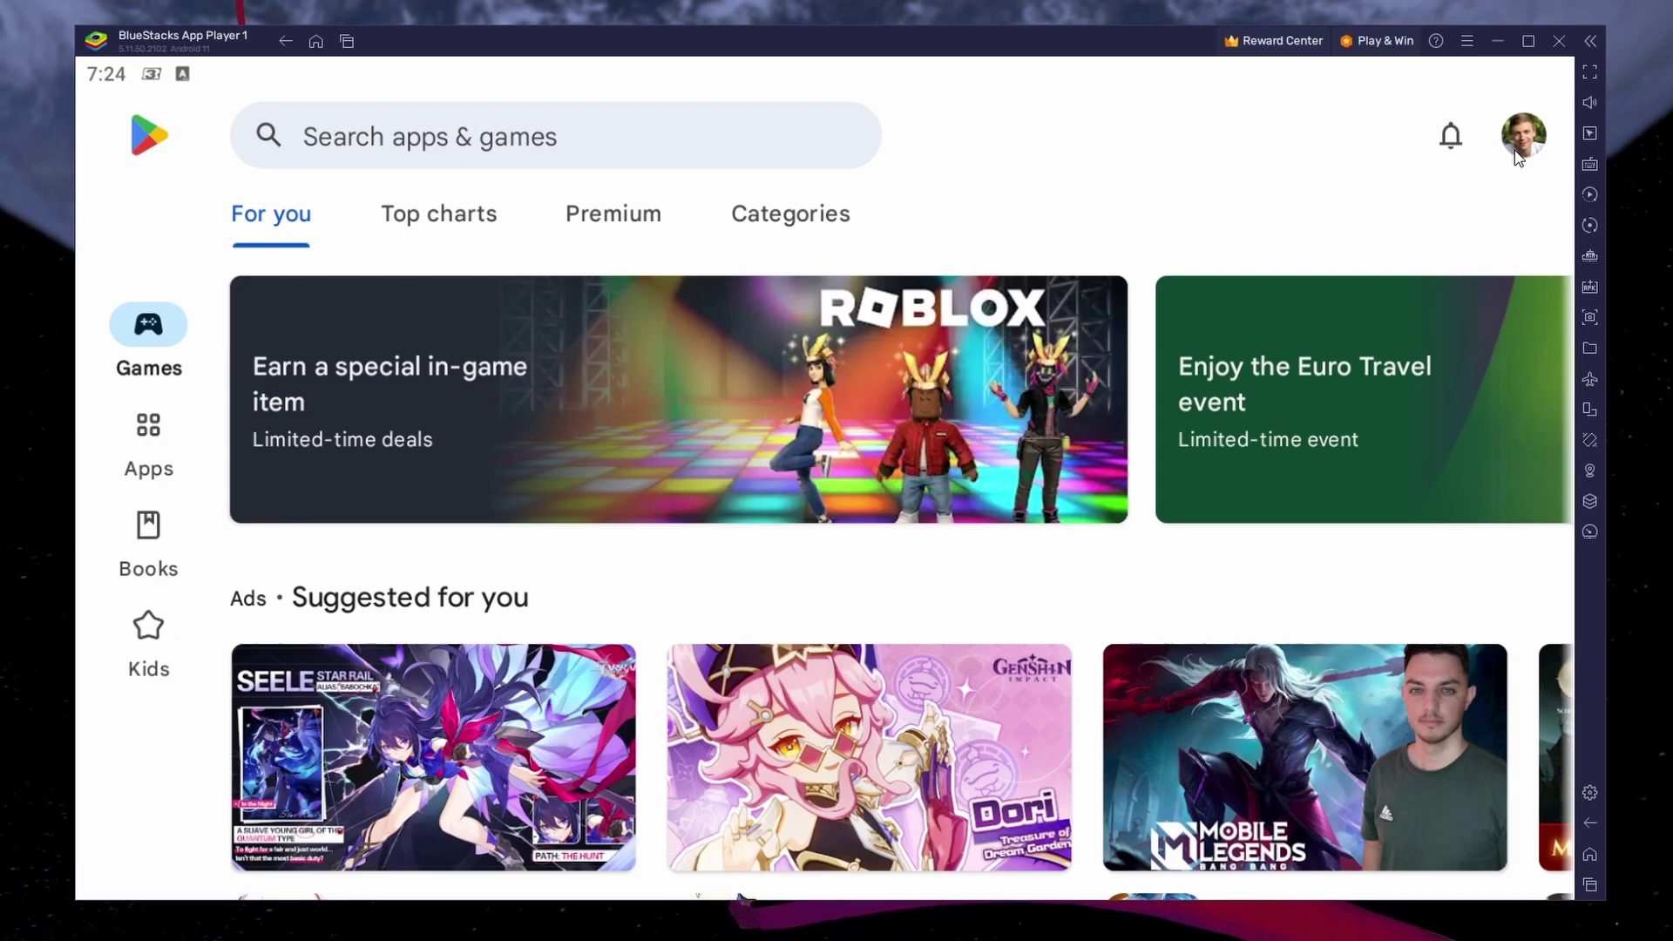
pyautogui.click(680, 150)
pyautogui.write('assolt')
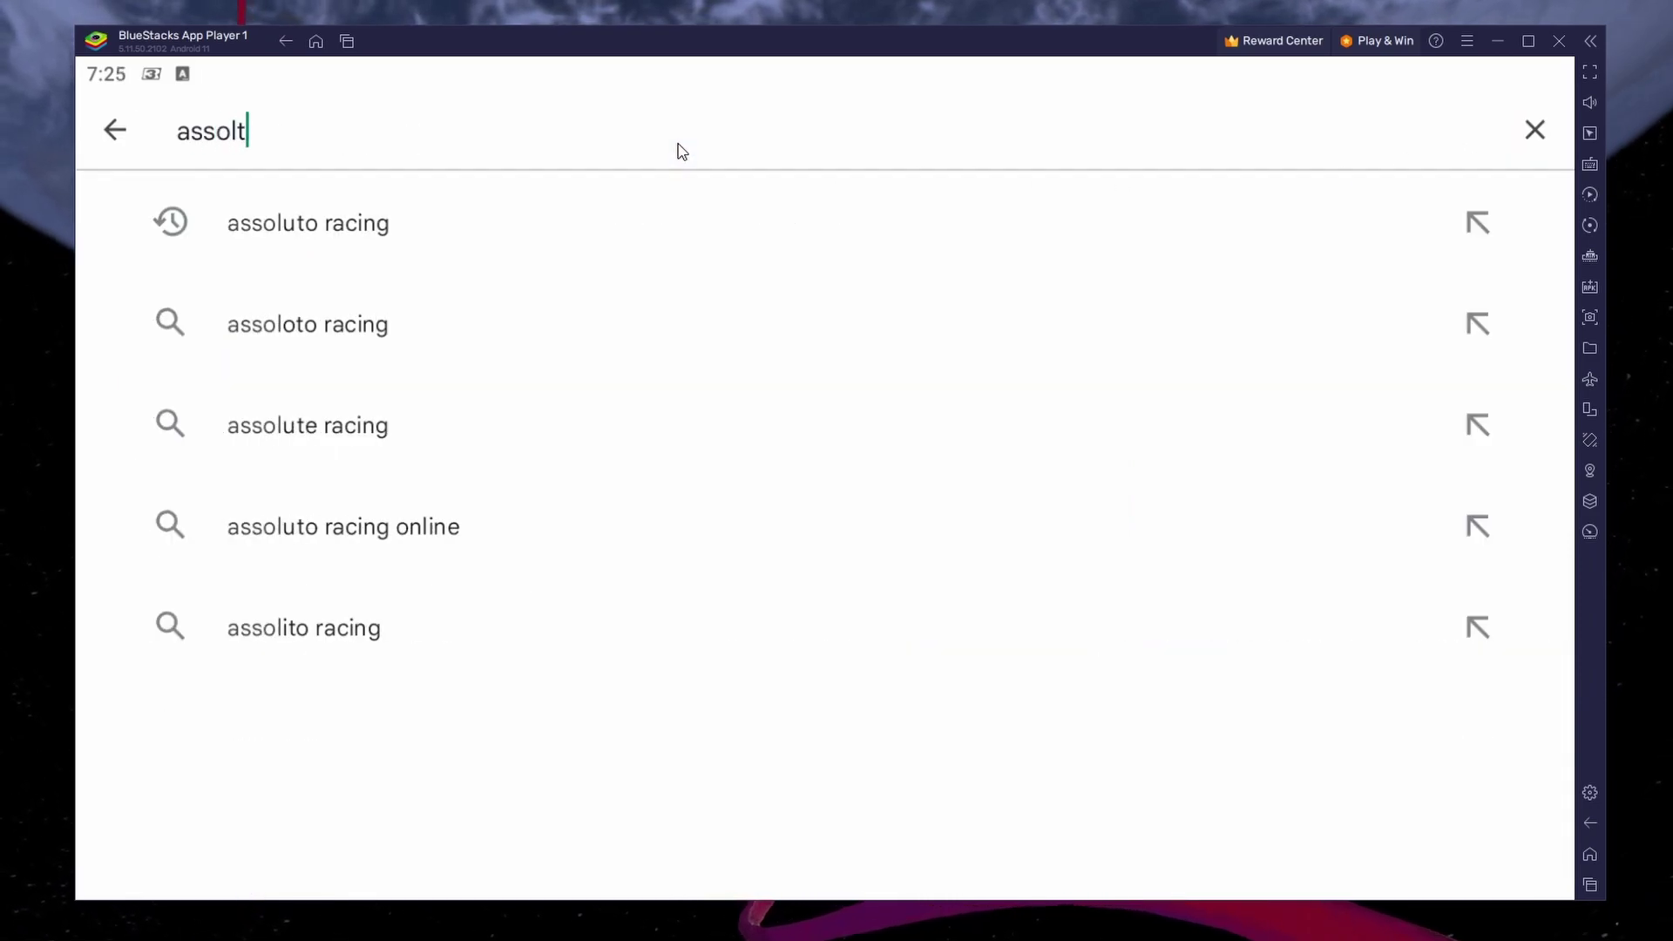
pyautogui.write('o')
pyautogui.click(528, 220)
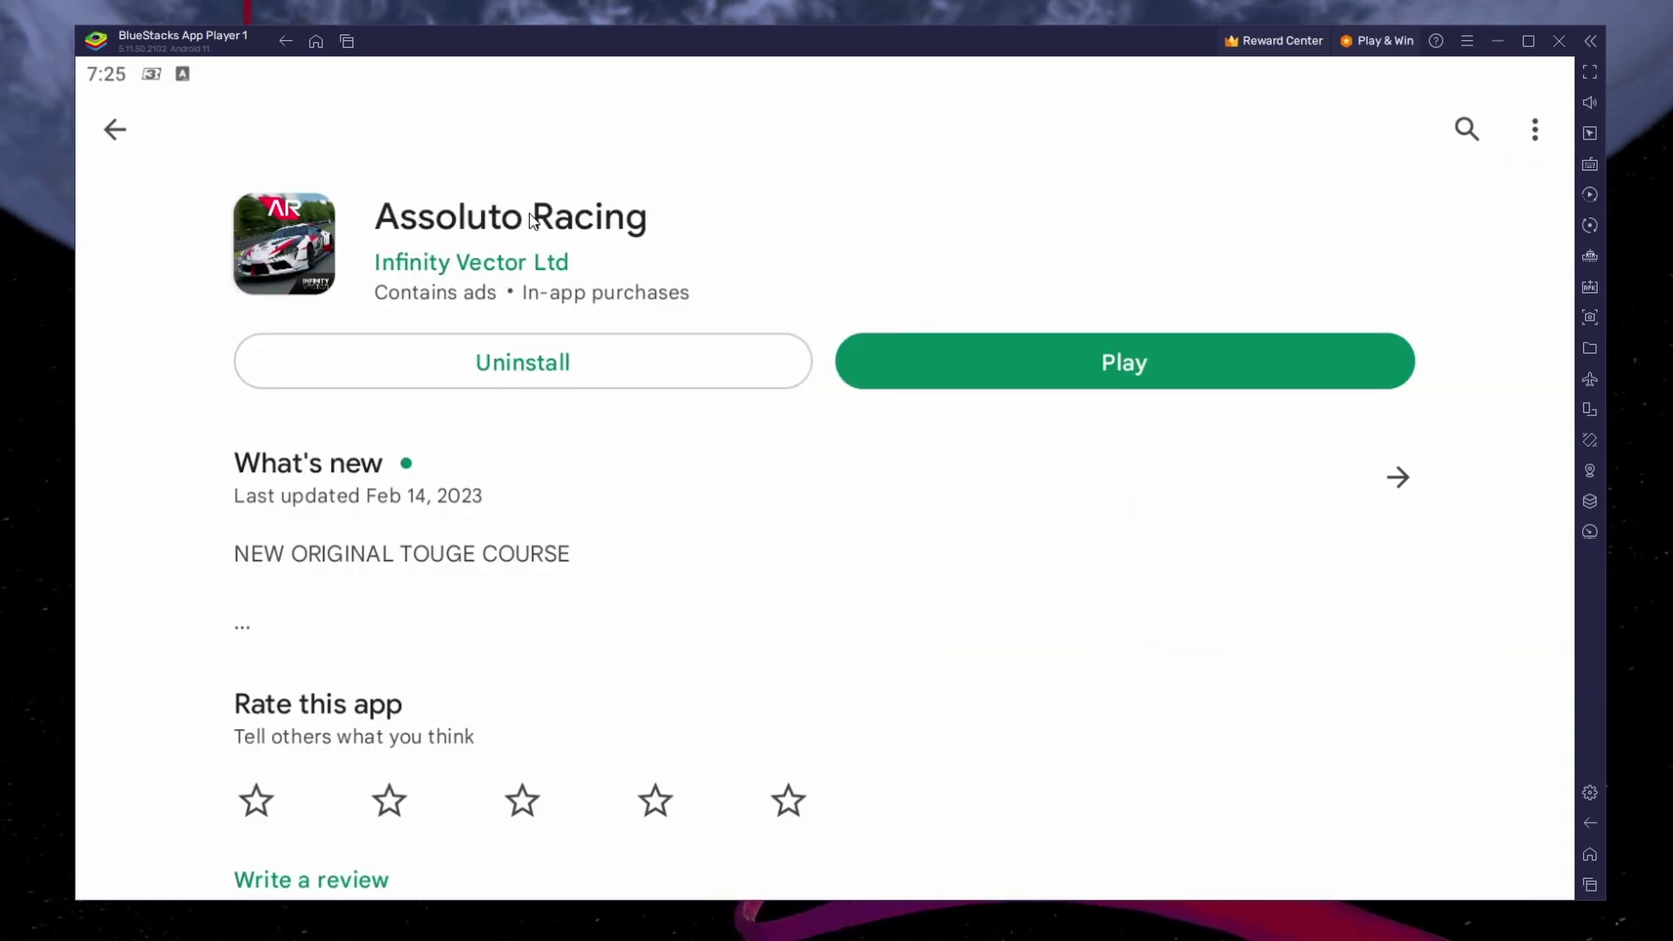
# Look through the Assoluto Racing store page and return to the emulator's home screen
pyautogui.scroll(-10, 533, 220)
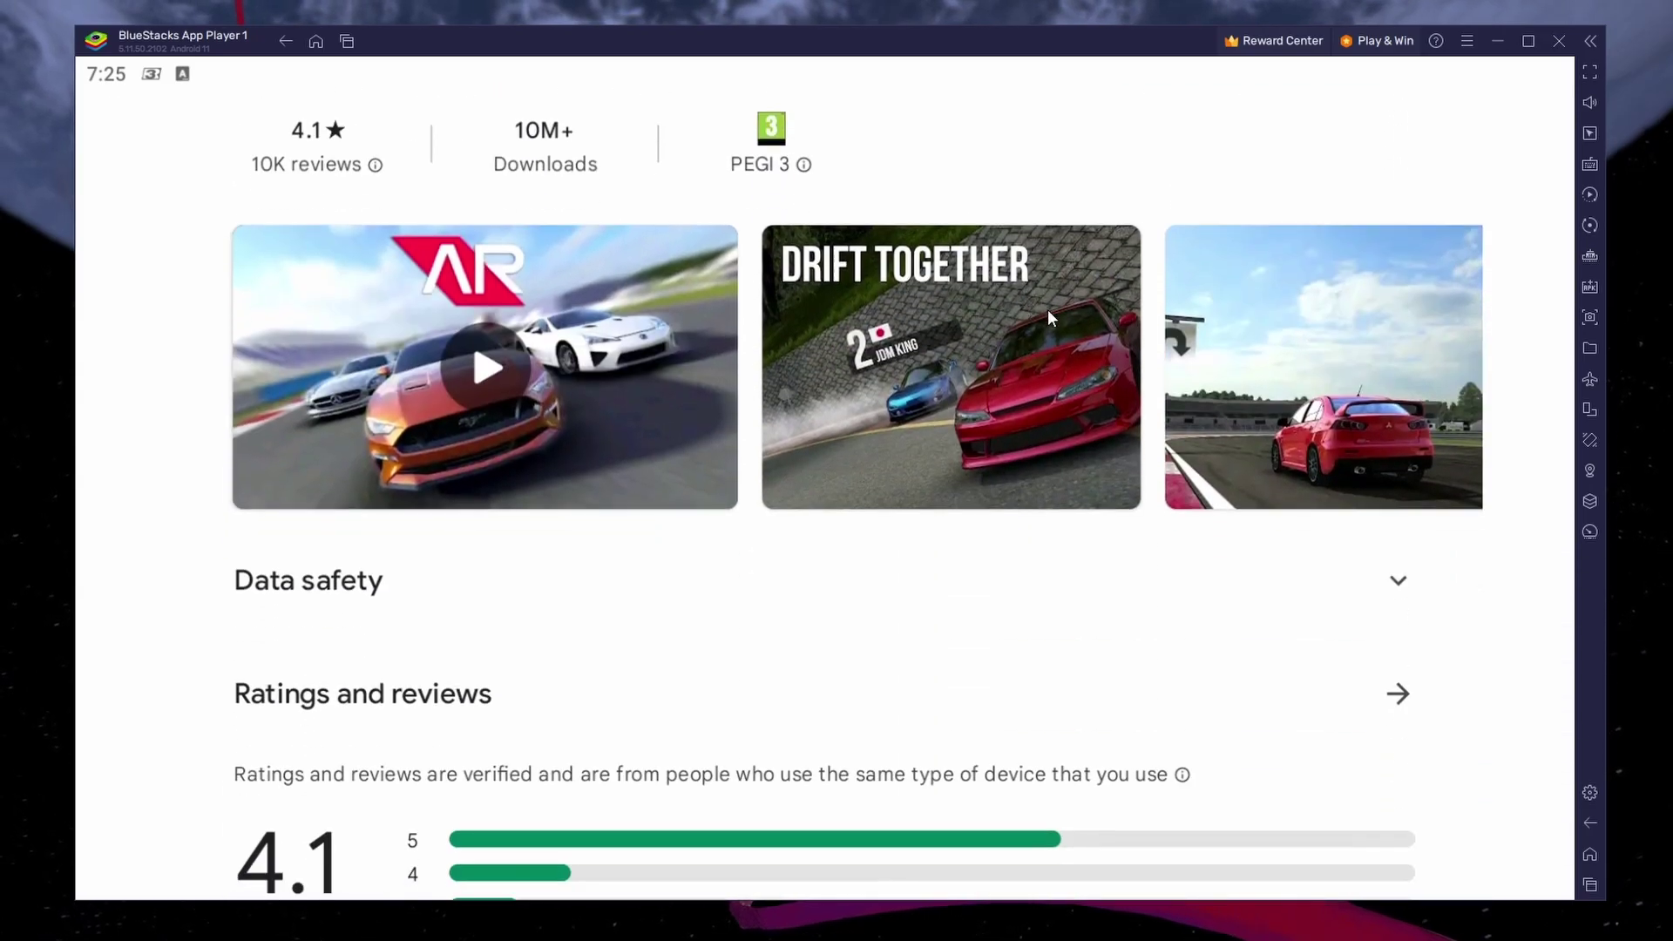
pyautogui.scroll(3, 719, 361)
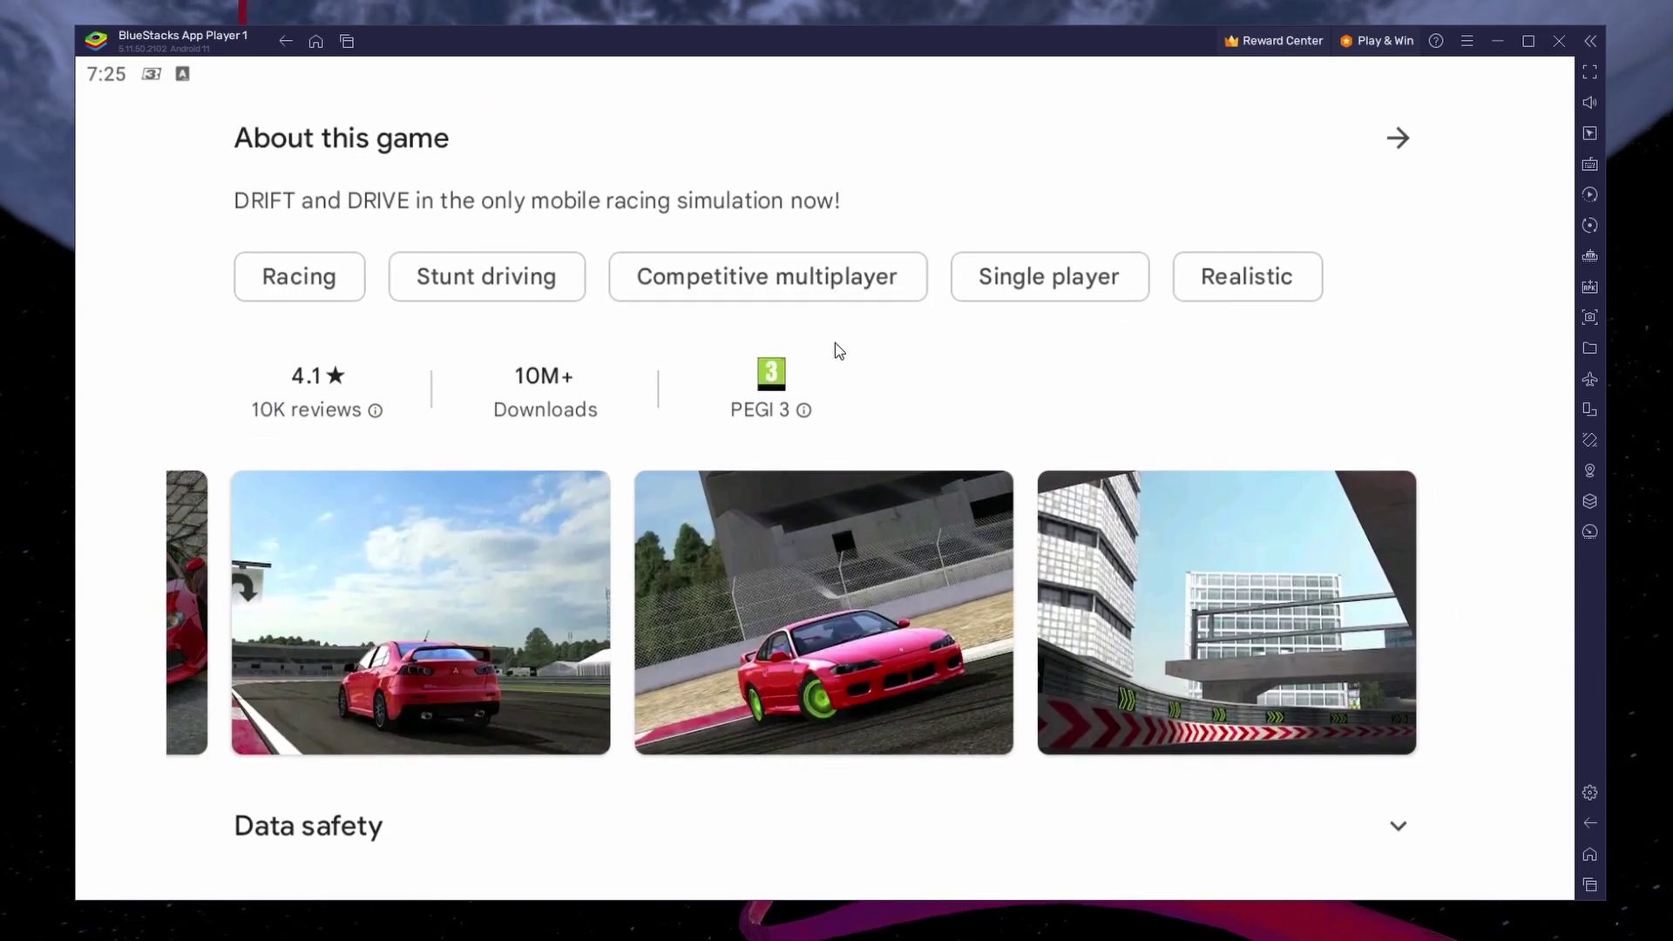
pyautogui.scroll(8, 835, 342)
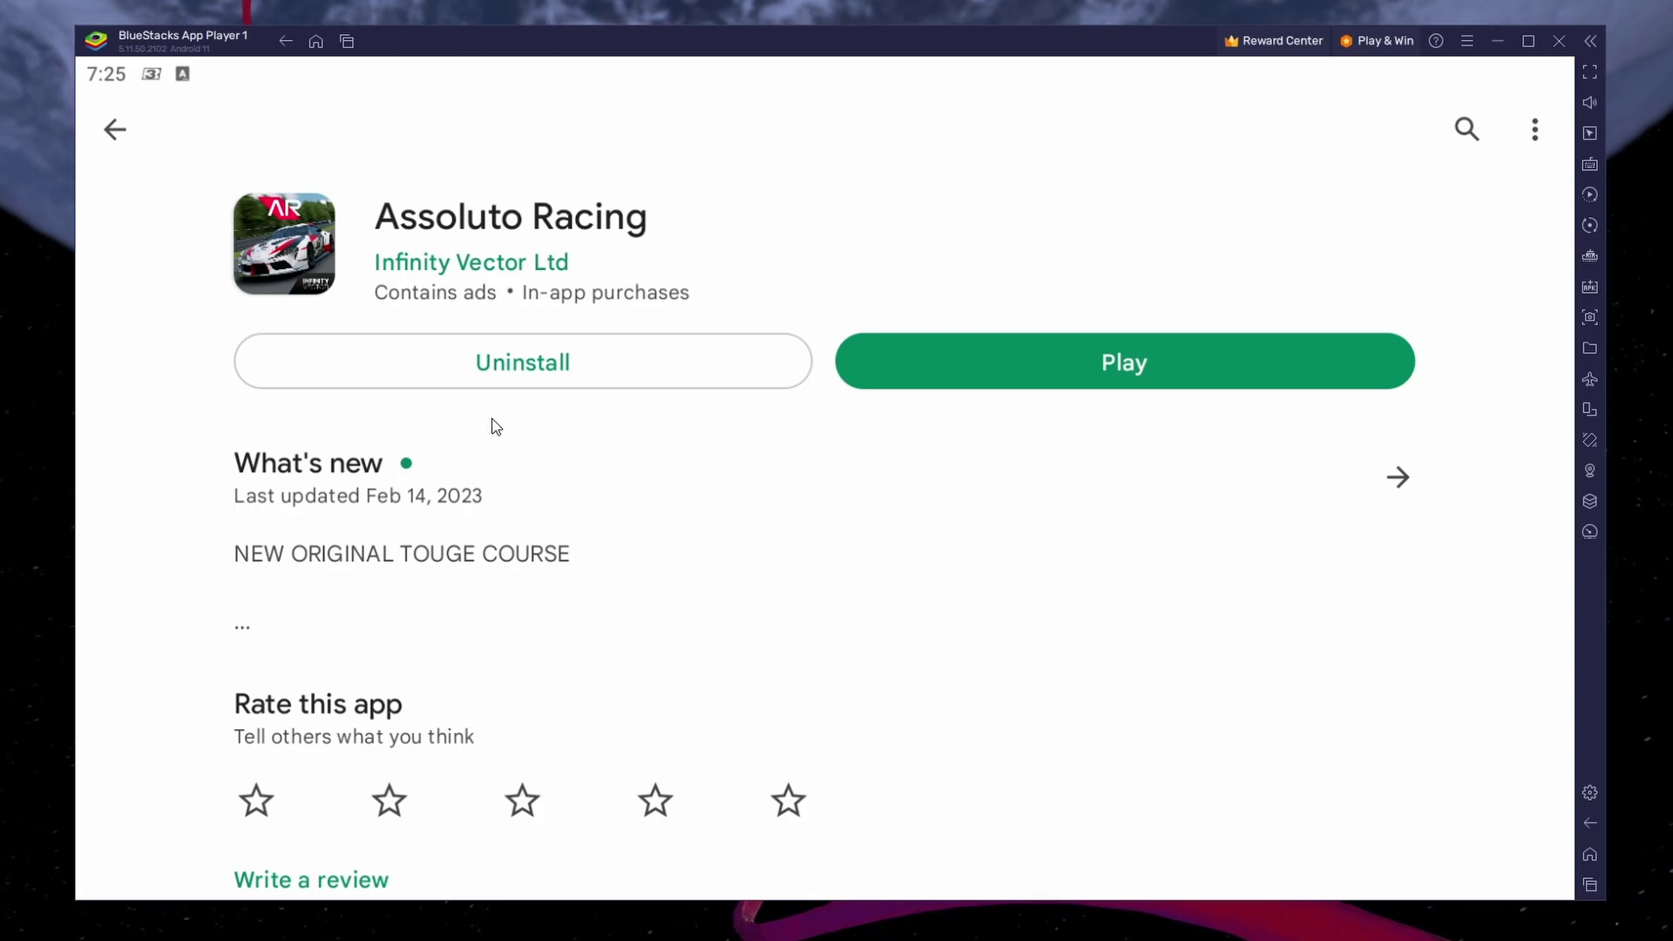
pyautogui.click(1591, 854)
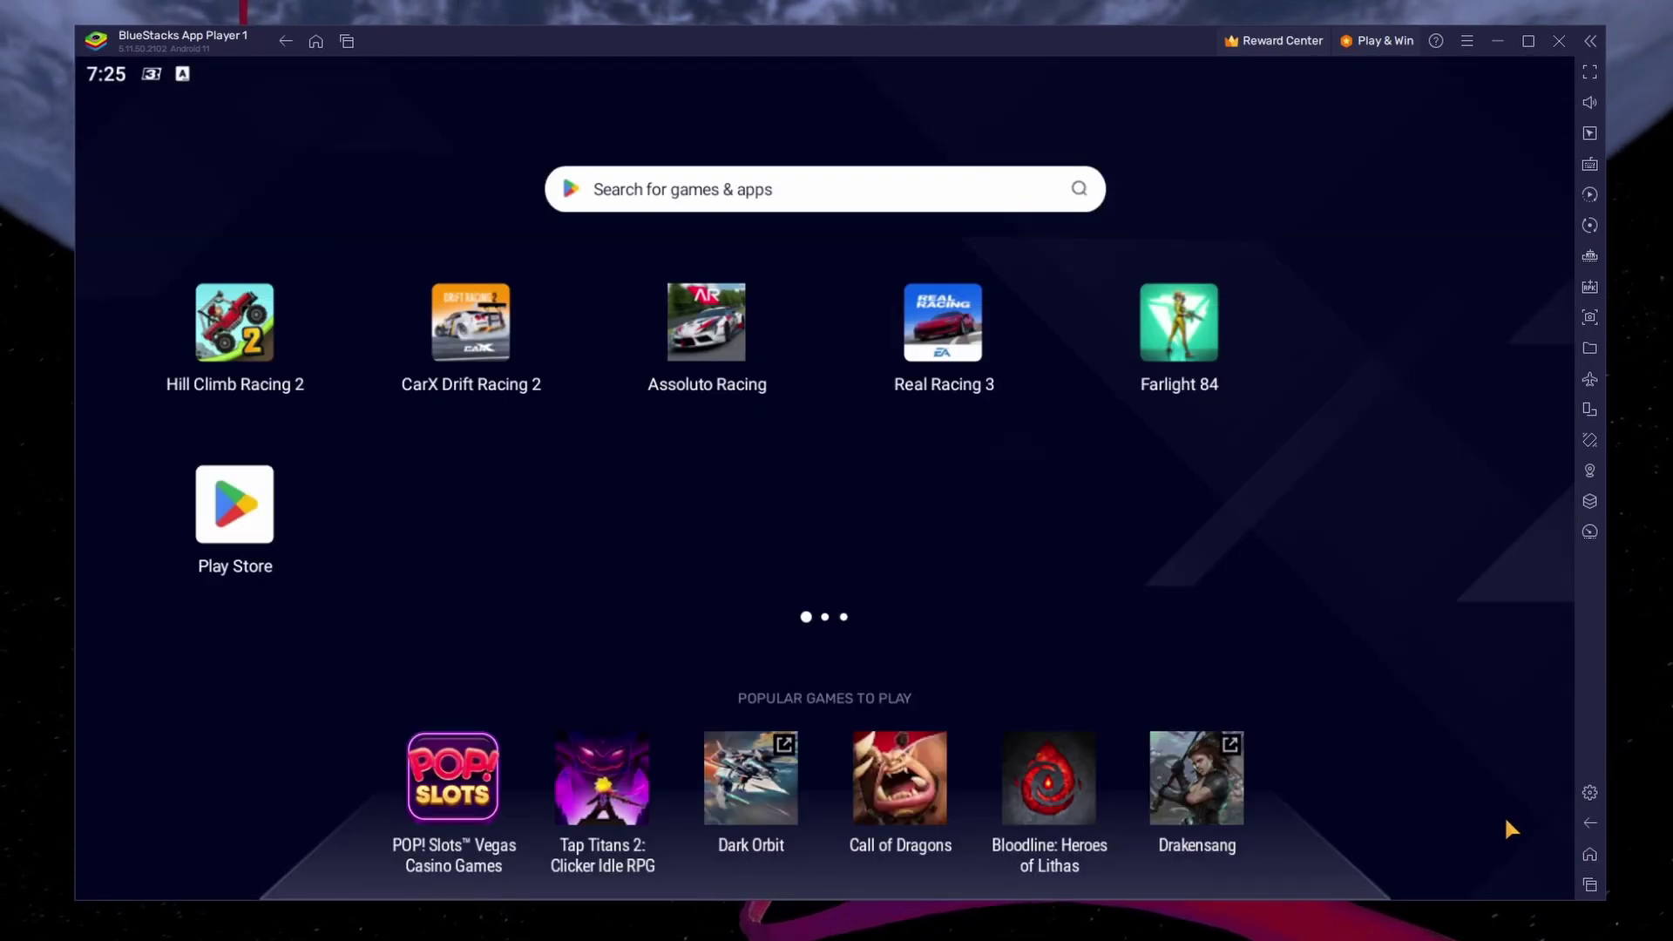
# In the emulator's gamepad settings, leave gamepad detection enabled and set games' direct access to the gamepad to Auto
pyautogui.click(1588, 794)
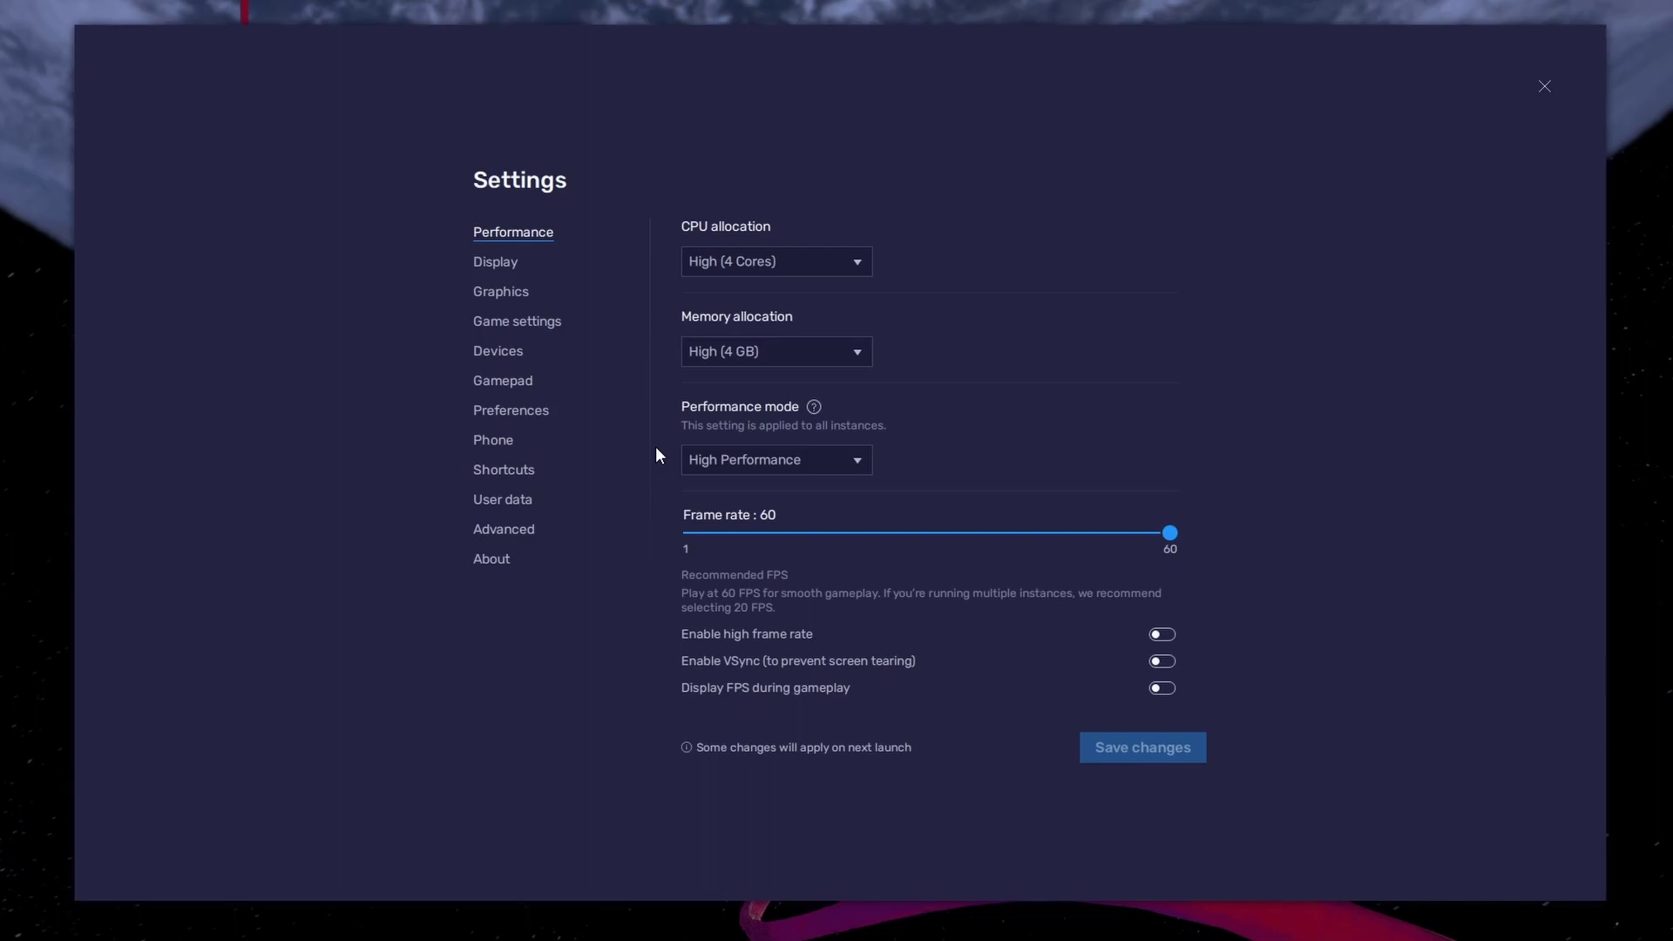
pyautogui.click(502, 383)
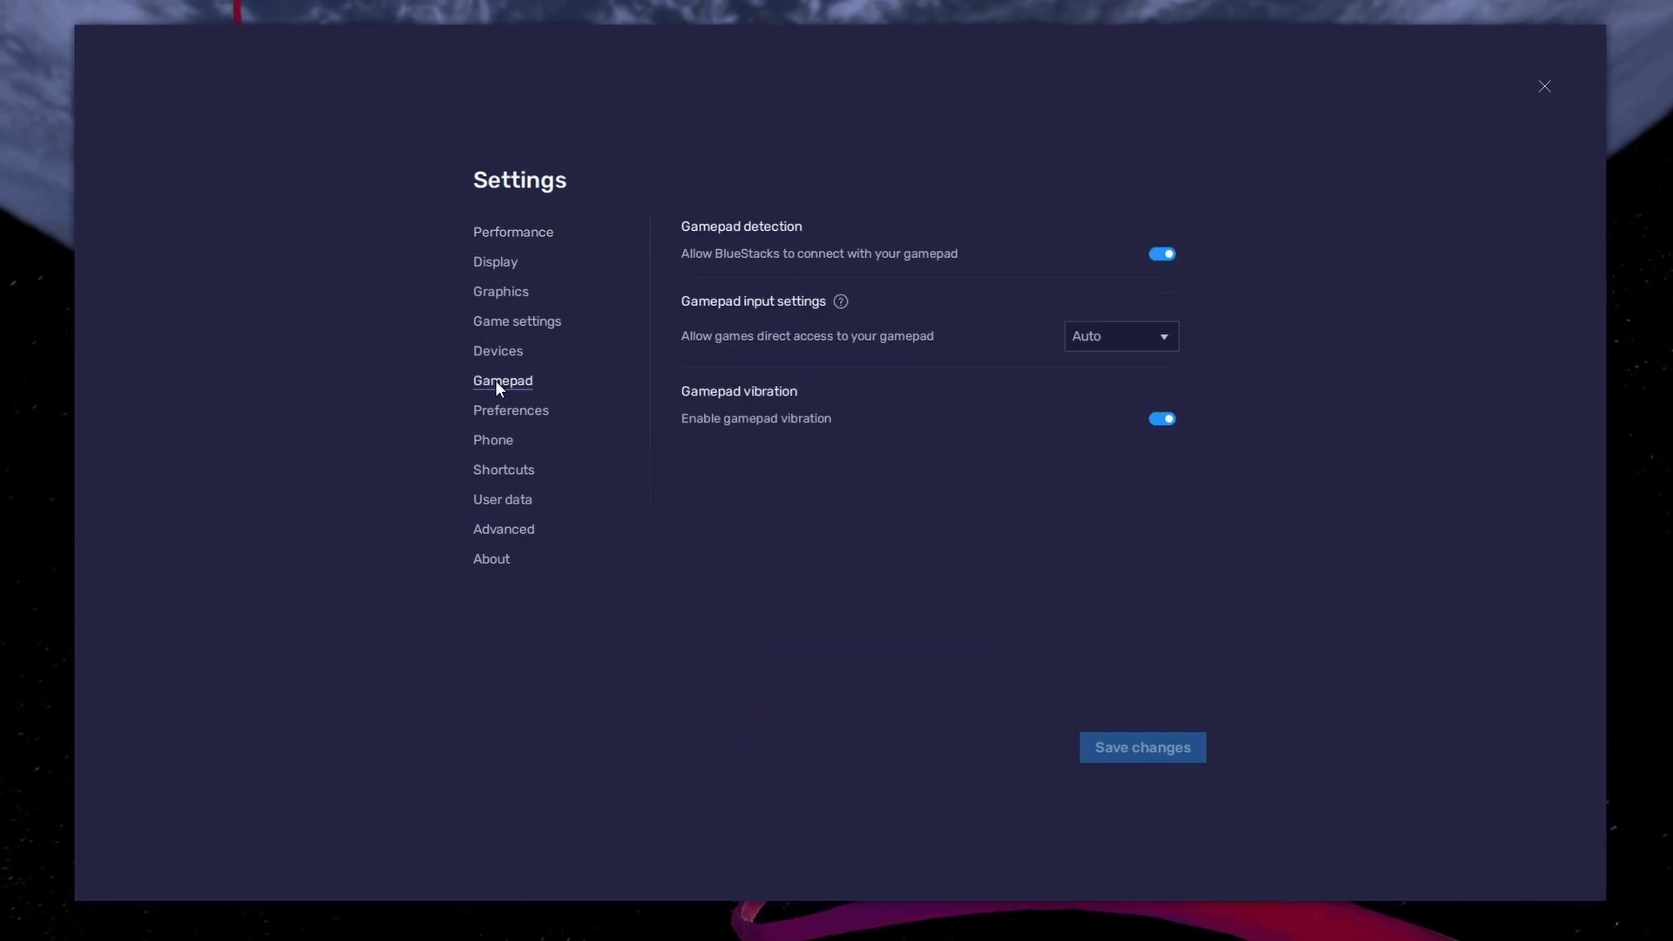
pyautogui.click(1166, 257)
pyautogui.click(1166, 258)
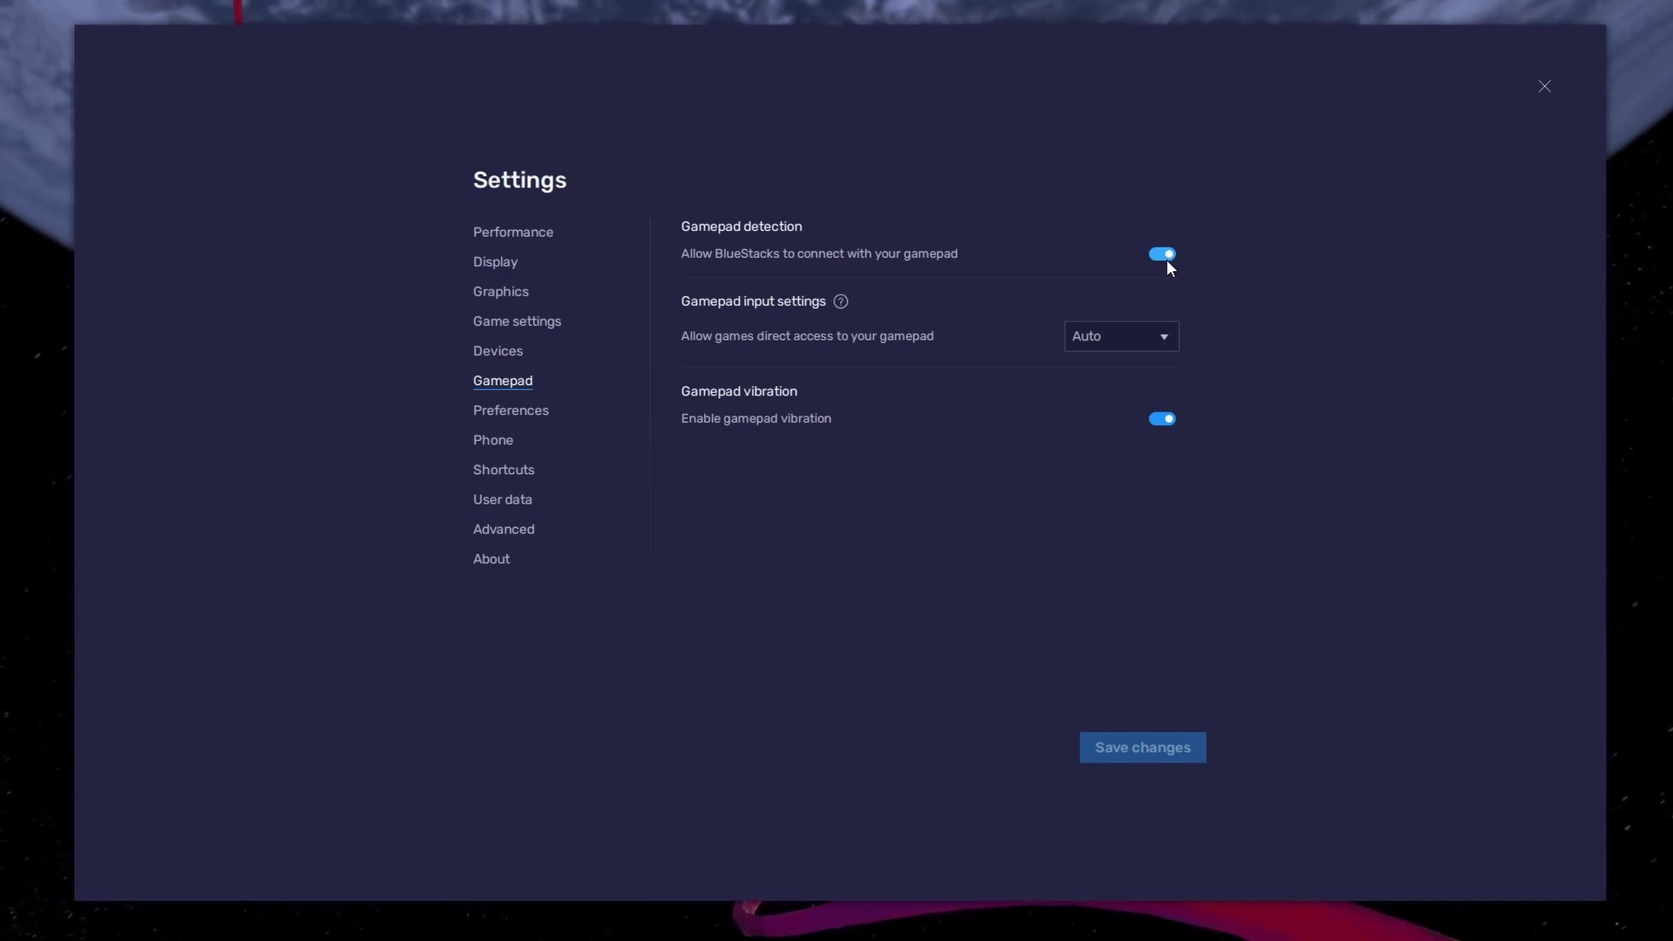
pyautogui.click(1162, 338)
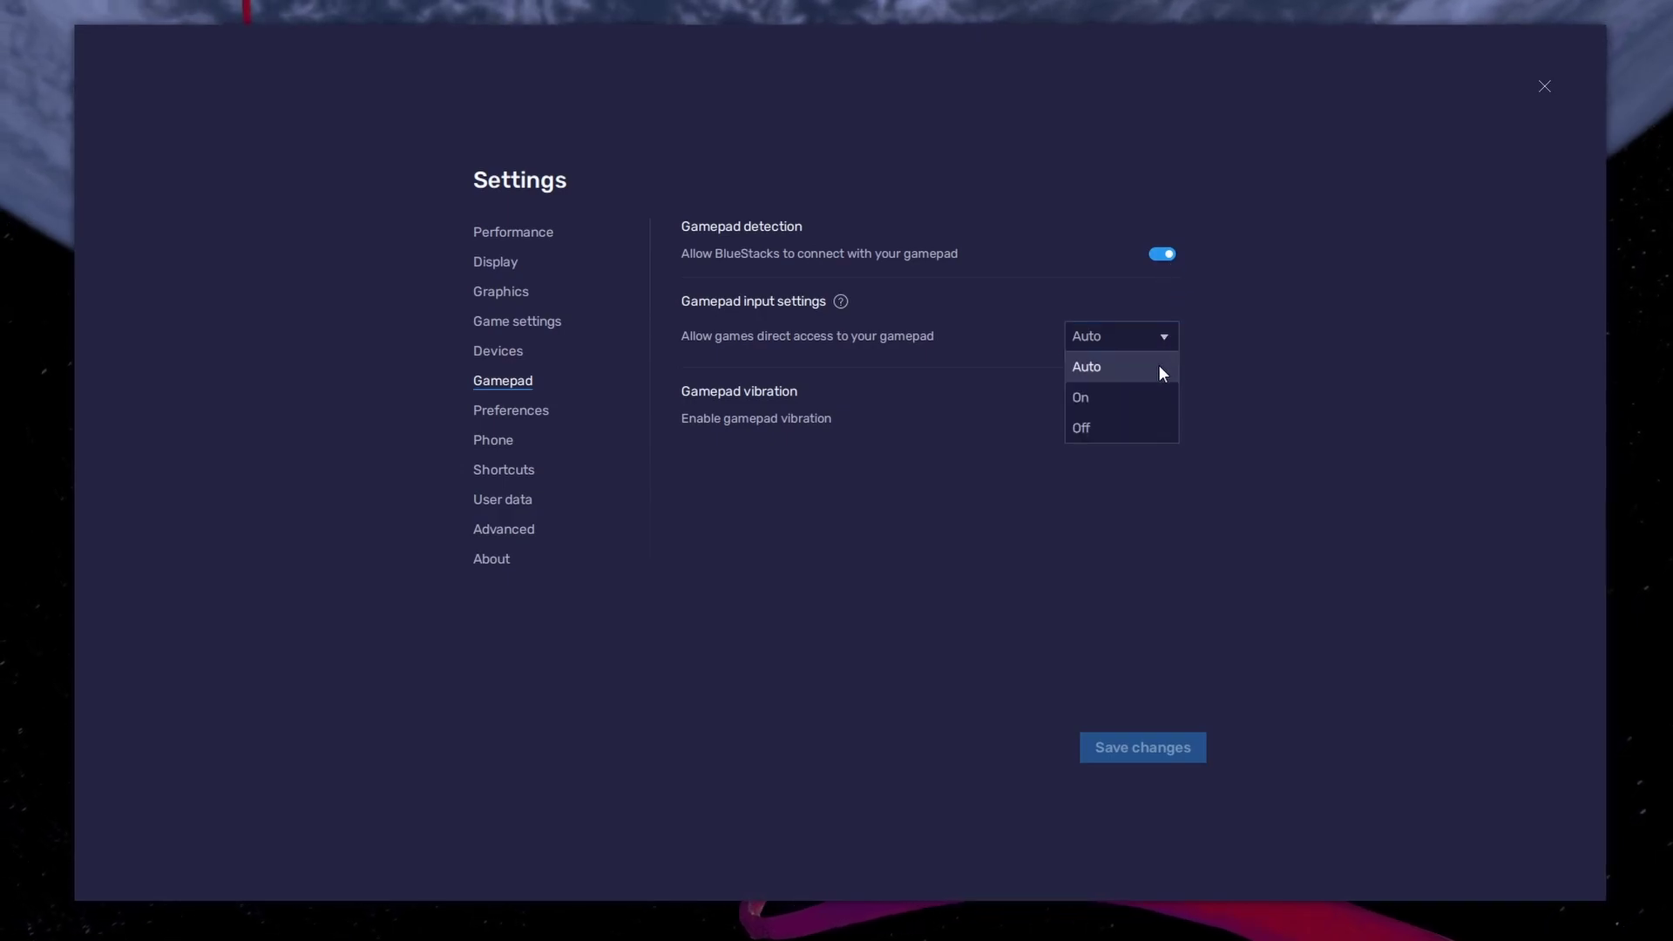
pyautogui.click(1158, 369)
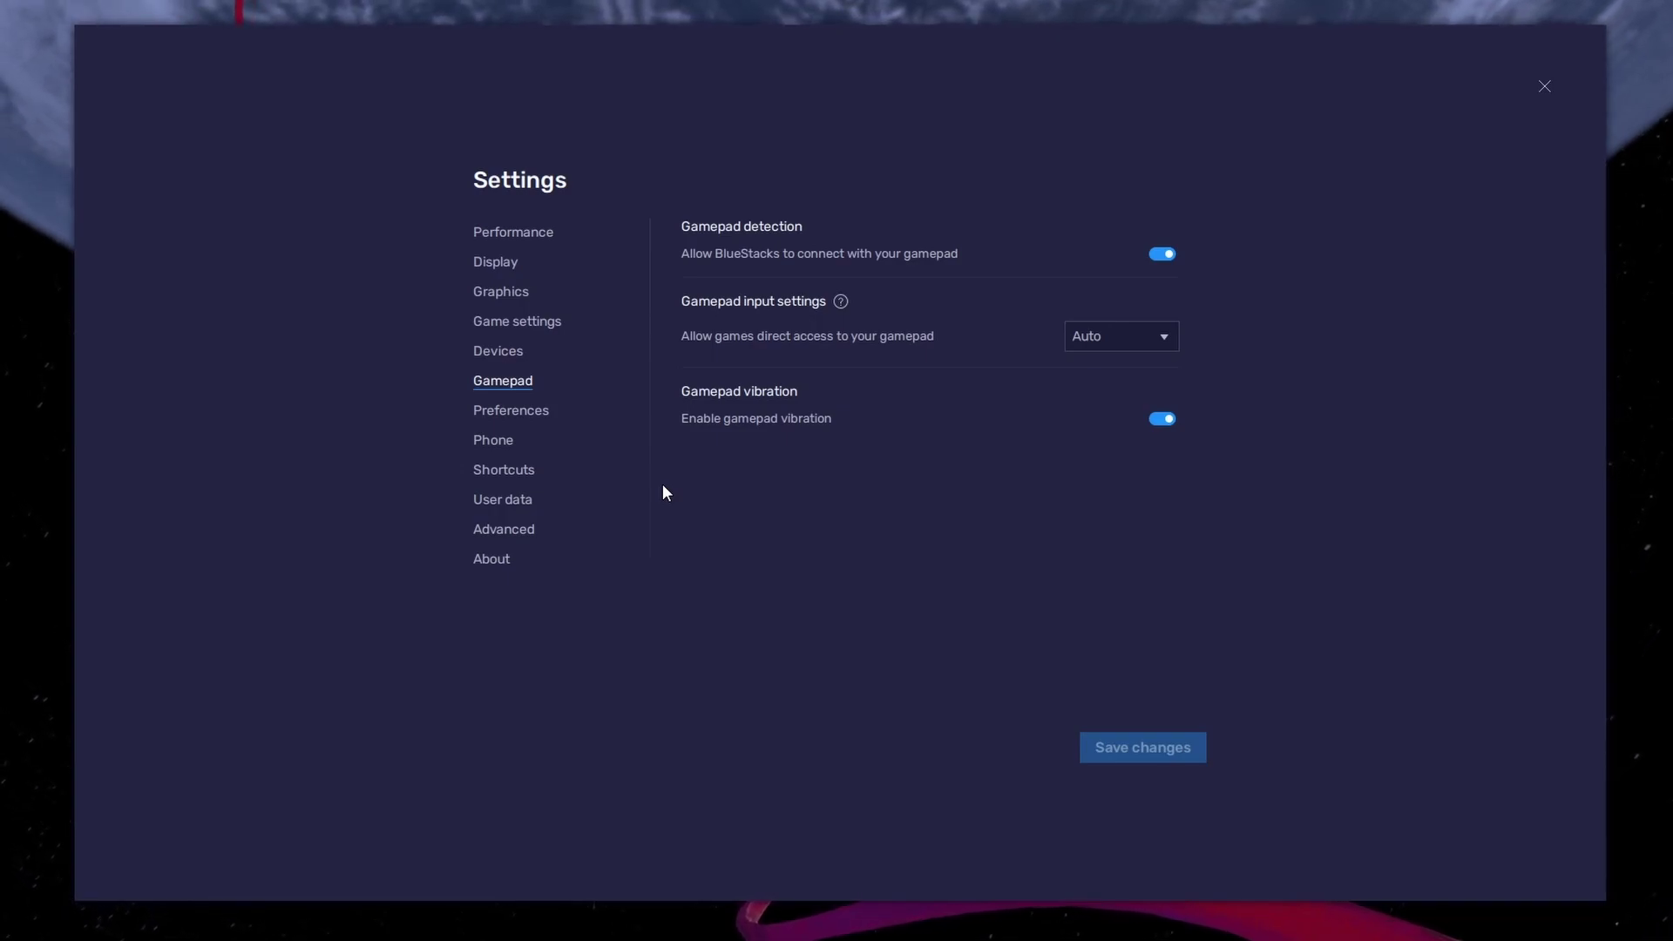
# In the performance settings, set the CPU allocation to High (4 Cores) and view the memory allocation options
pyautogui.click(526, 237)
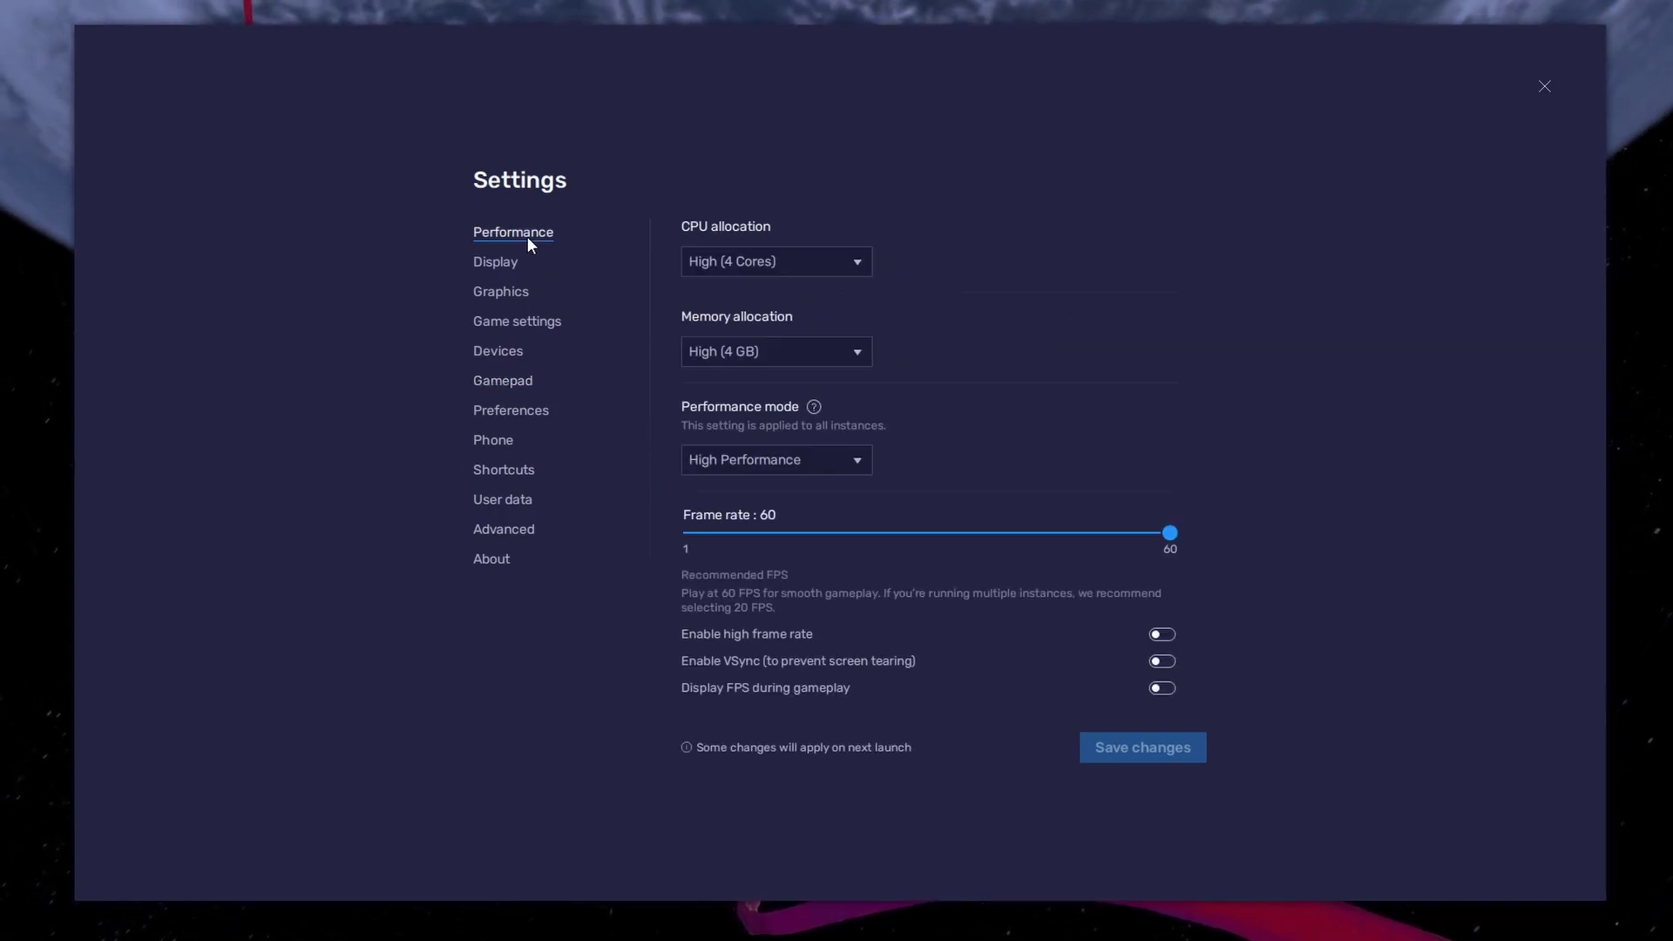
pyautogui.click(847, 263)
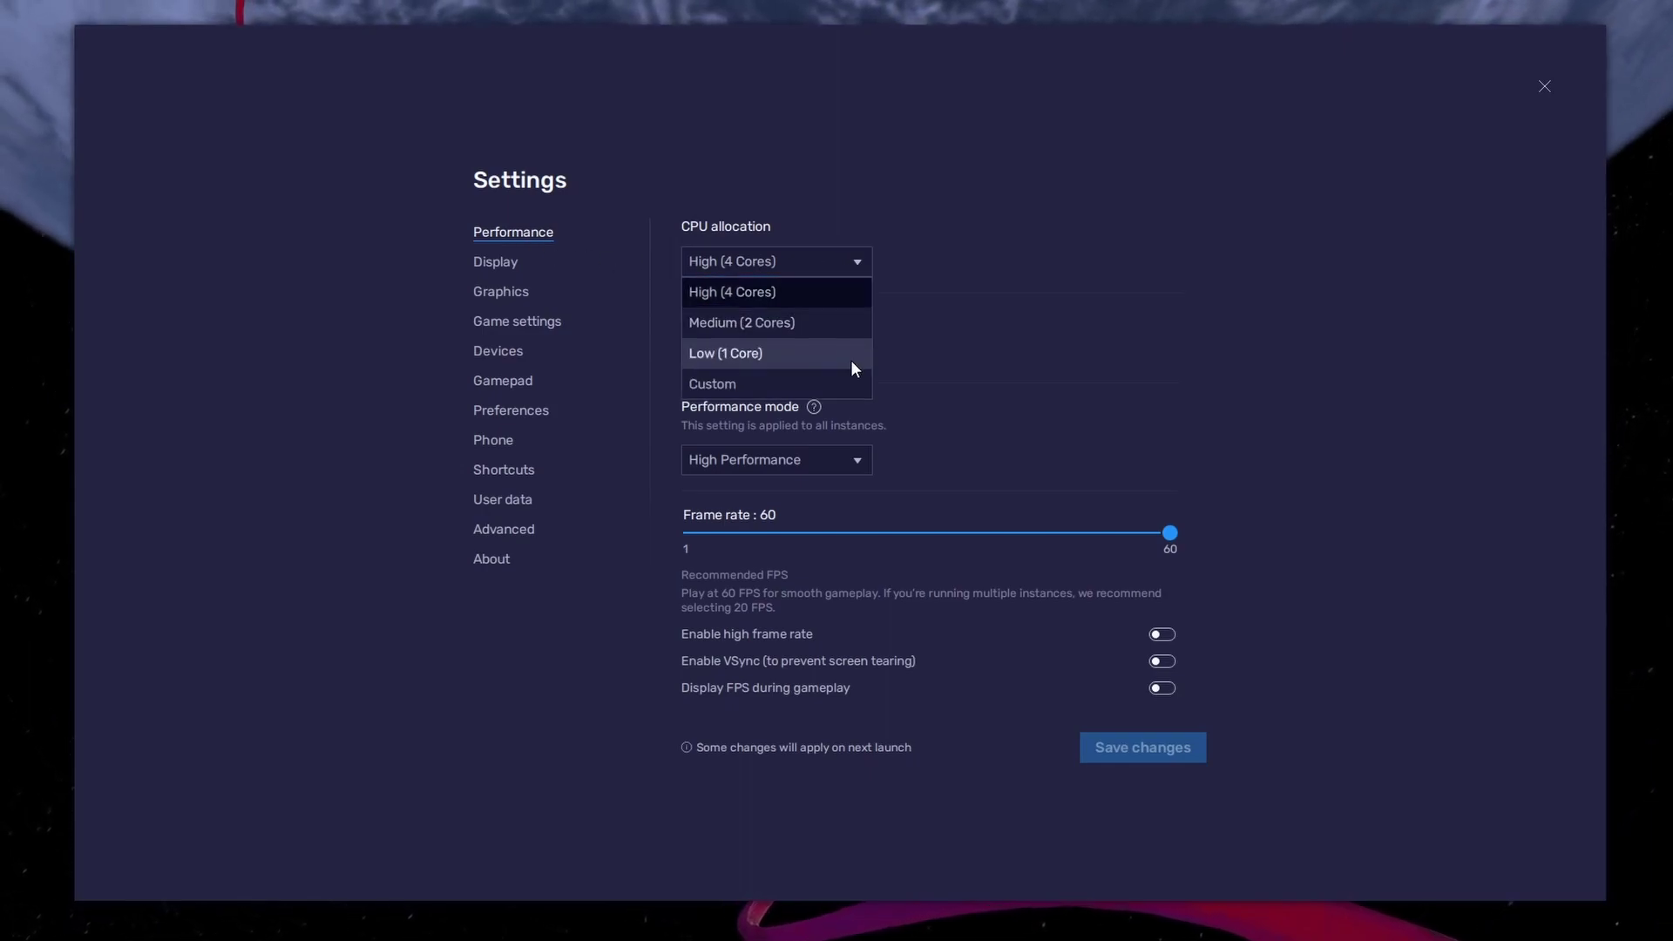
pyautogui.click(838, 295)
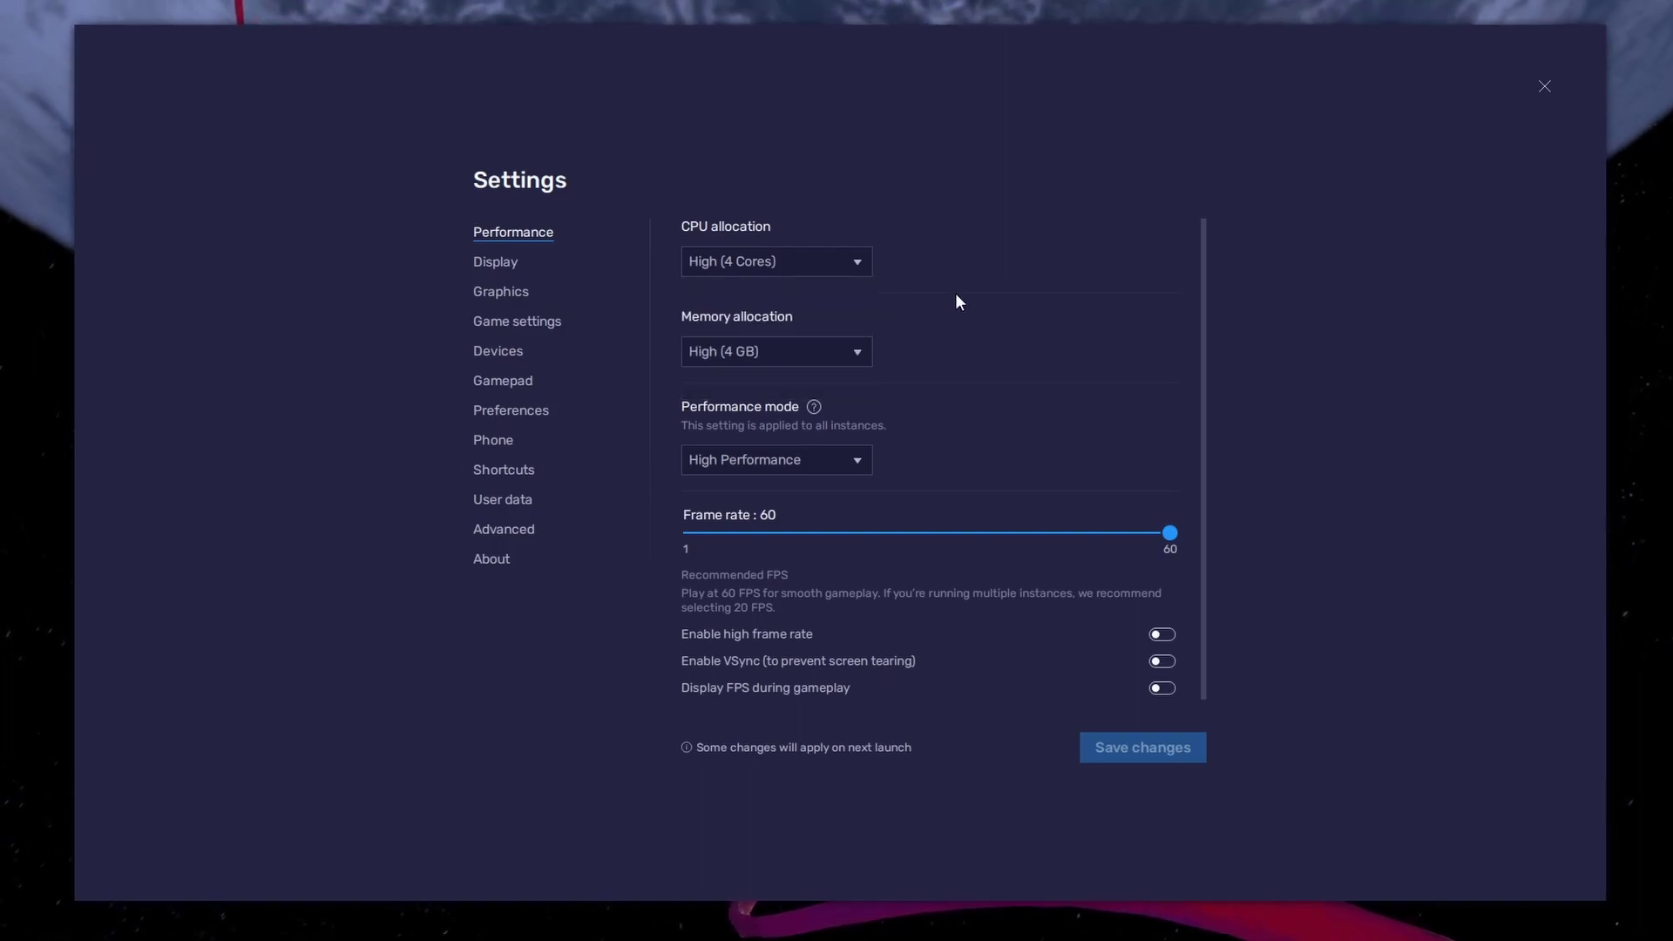
pyautogui.click(857, 354)
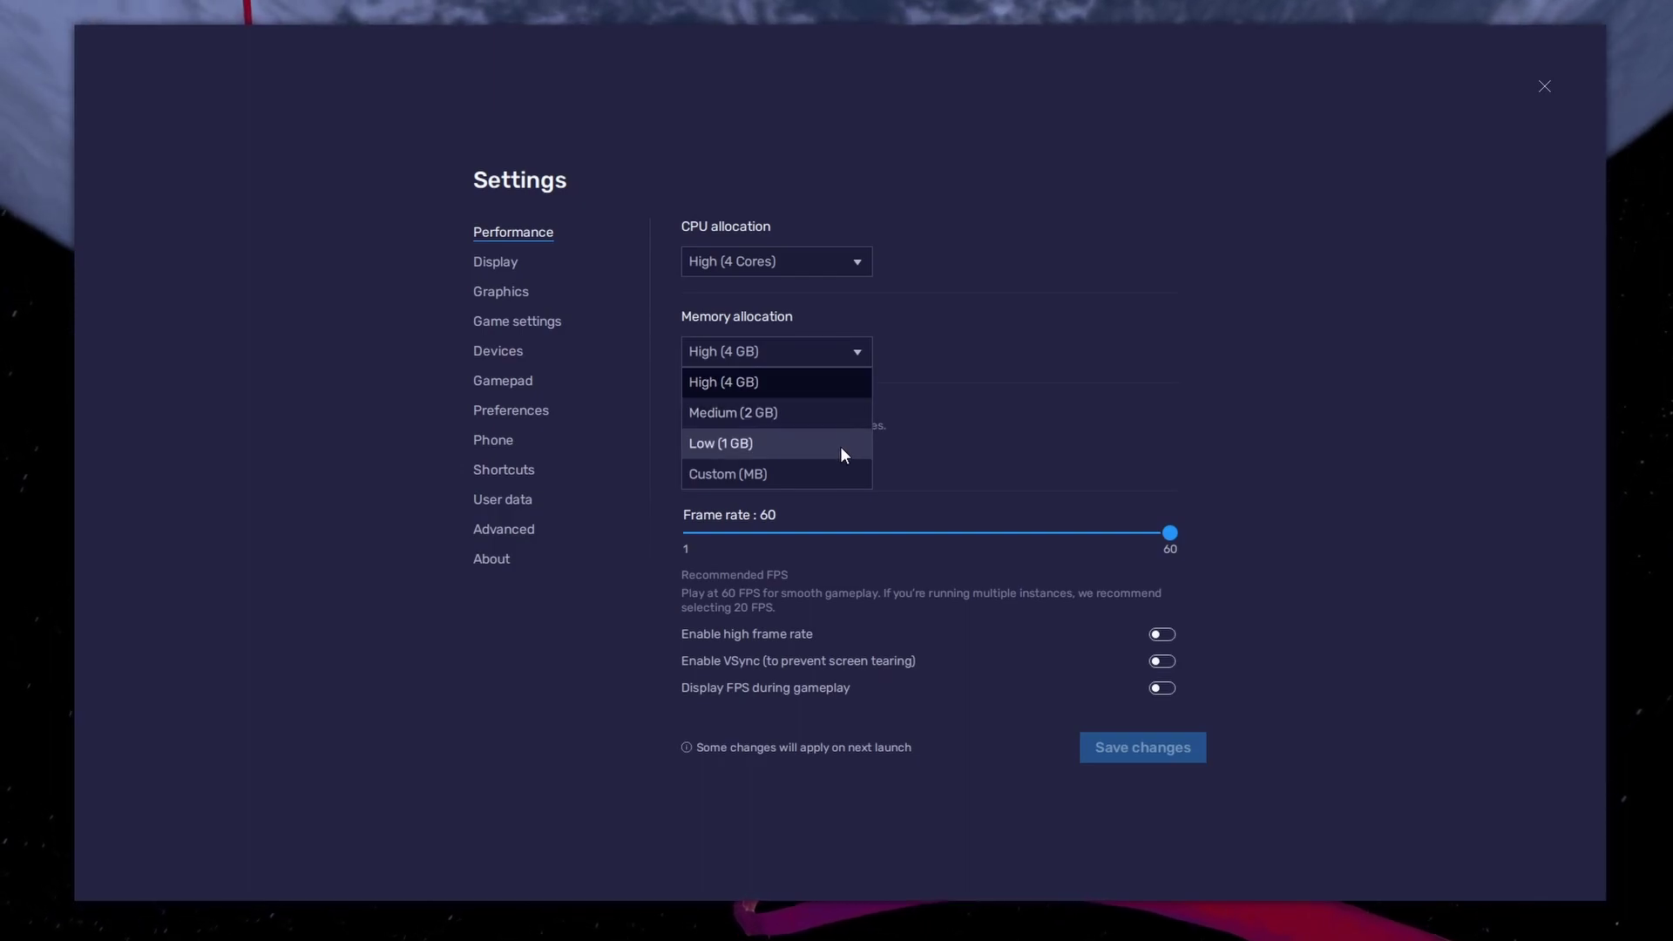
pyautogui.click(922, 451)
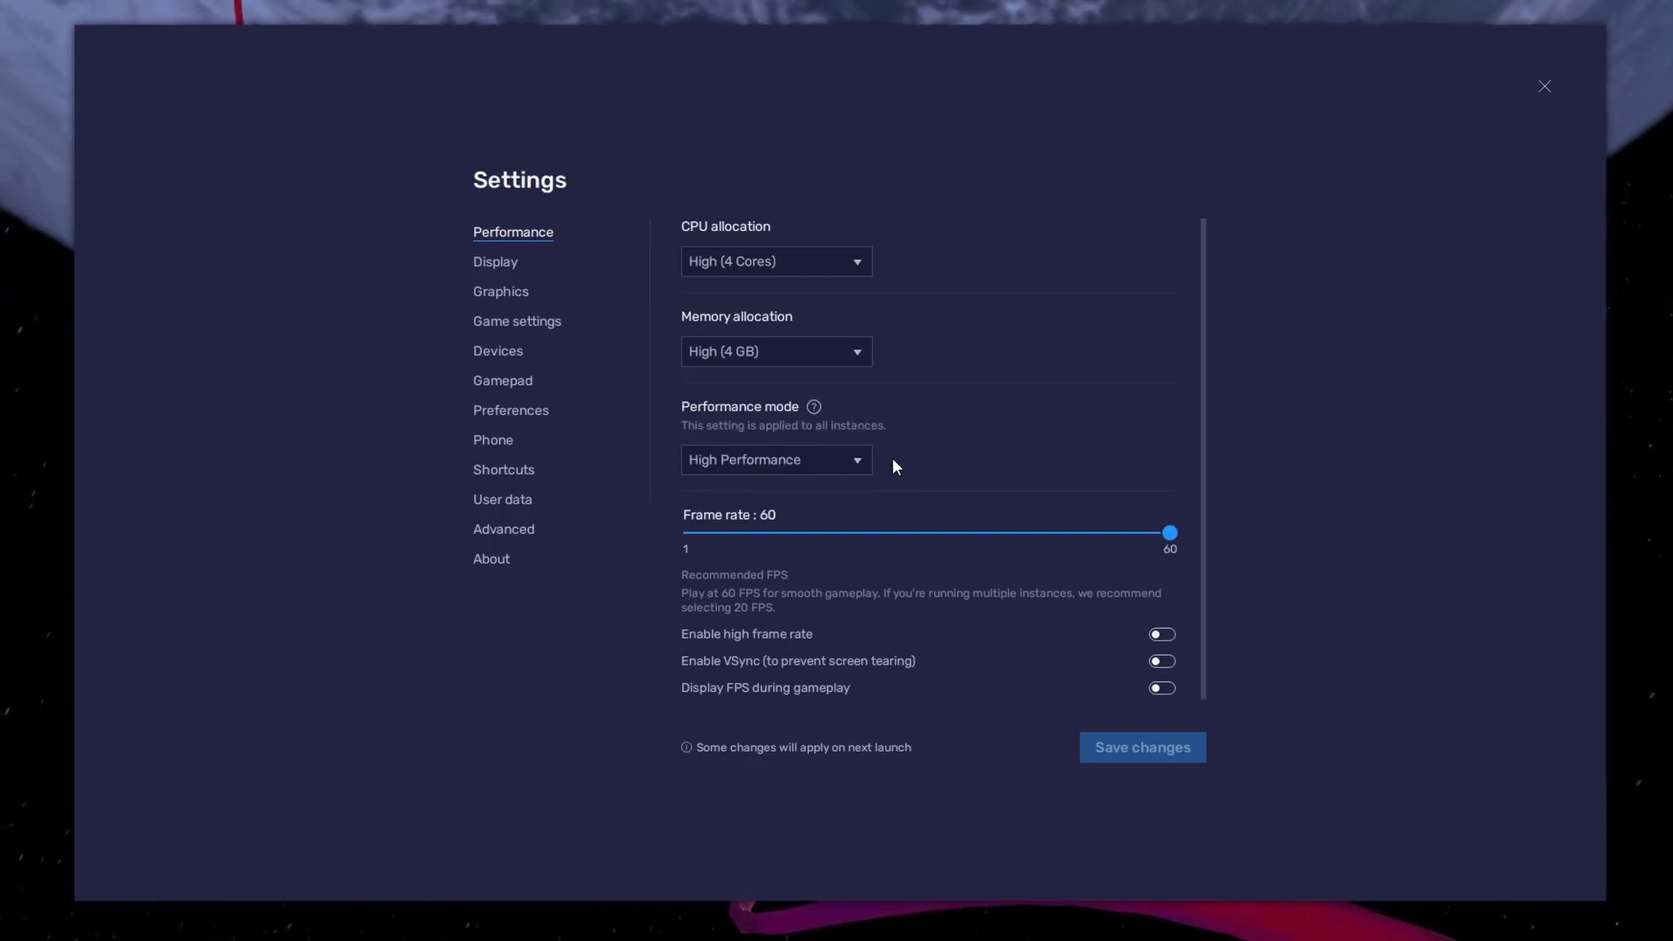
# Set the performance mode to Balanced and the frame rate to 144 with high frame rate enabled
pyautogui.click(864, 466)
pyautogui.click(849, 484)
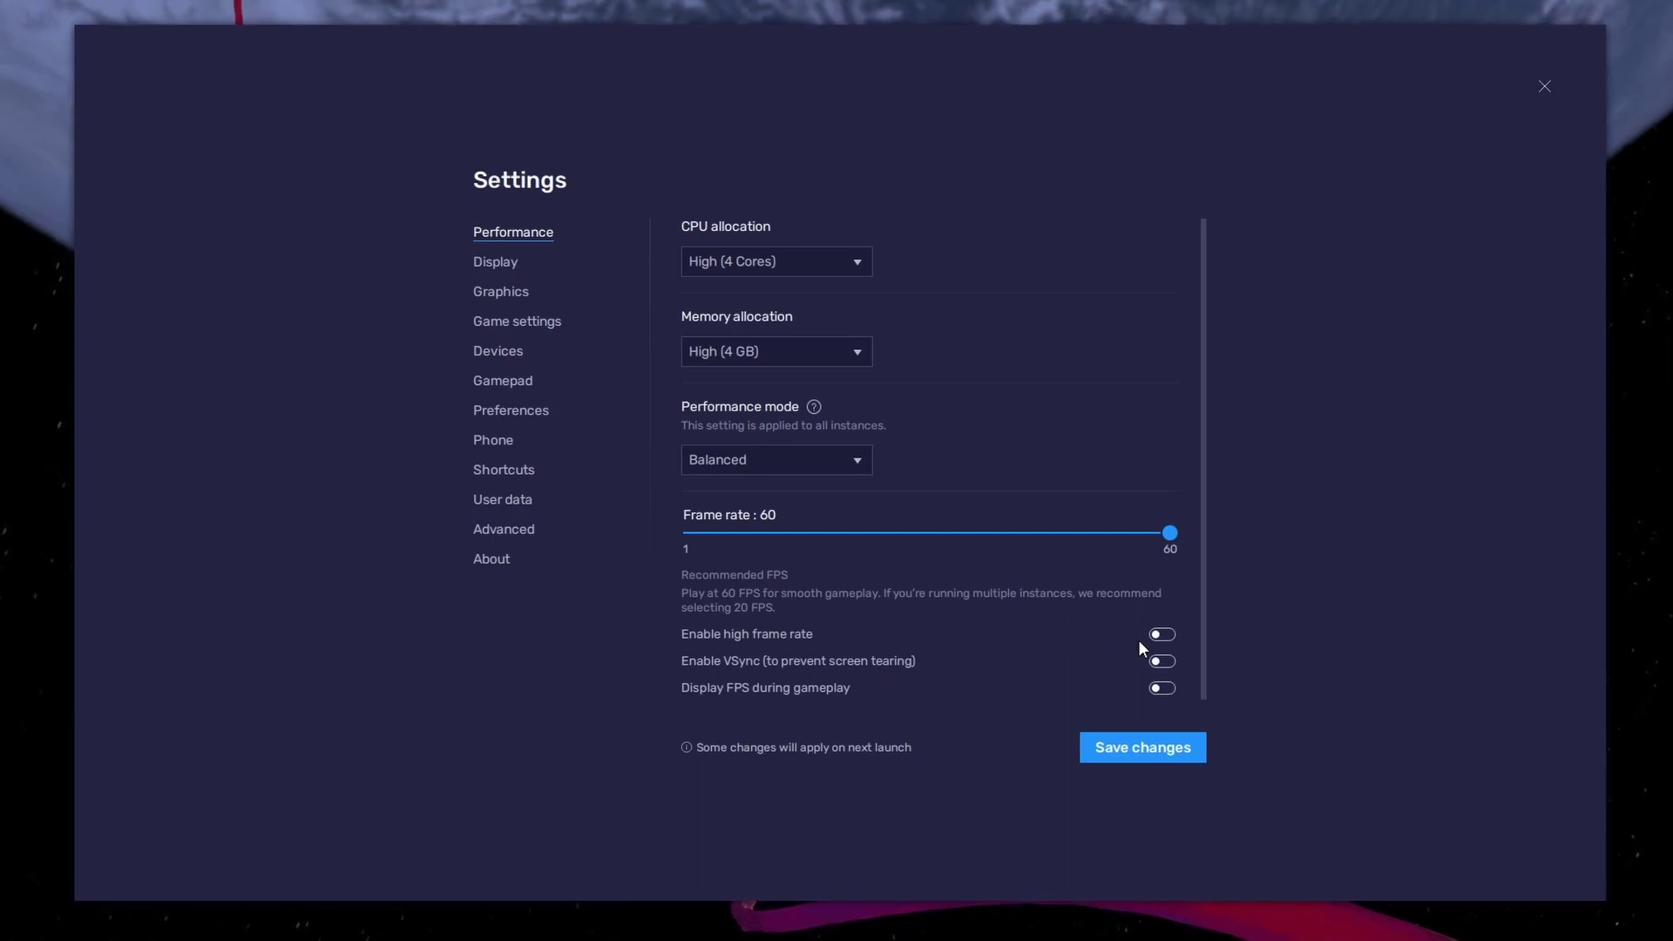
pyautogui.click(1159, 636)
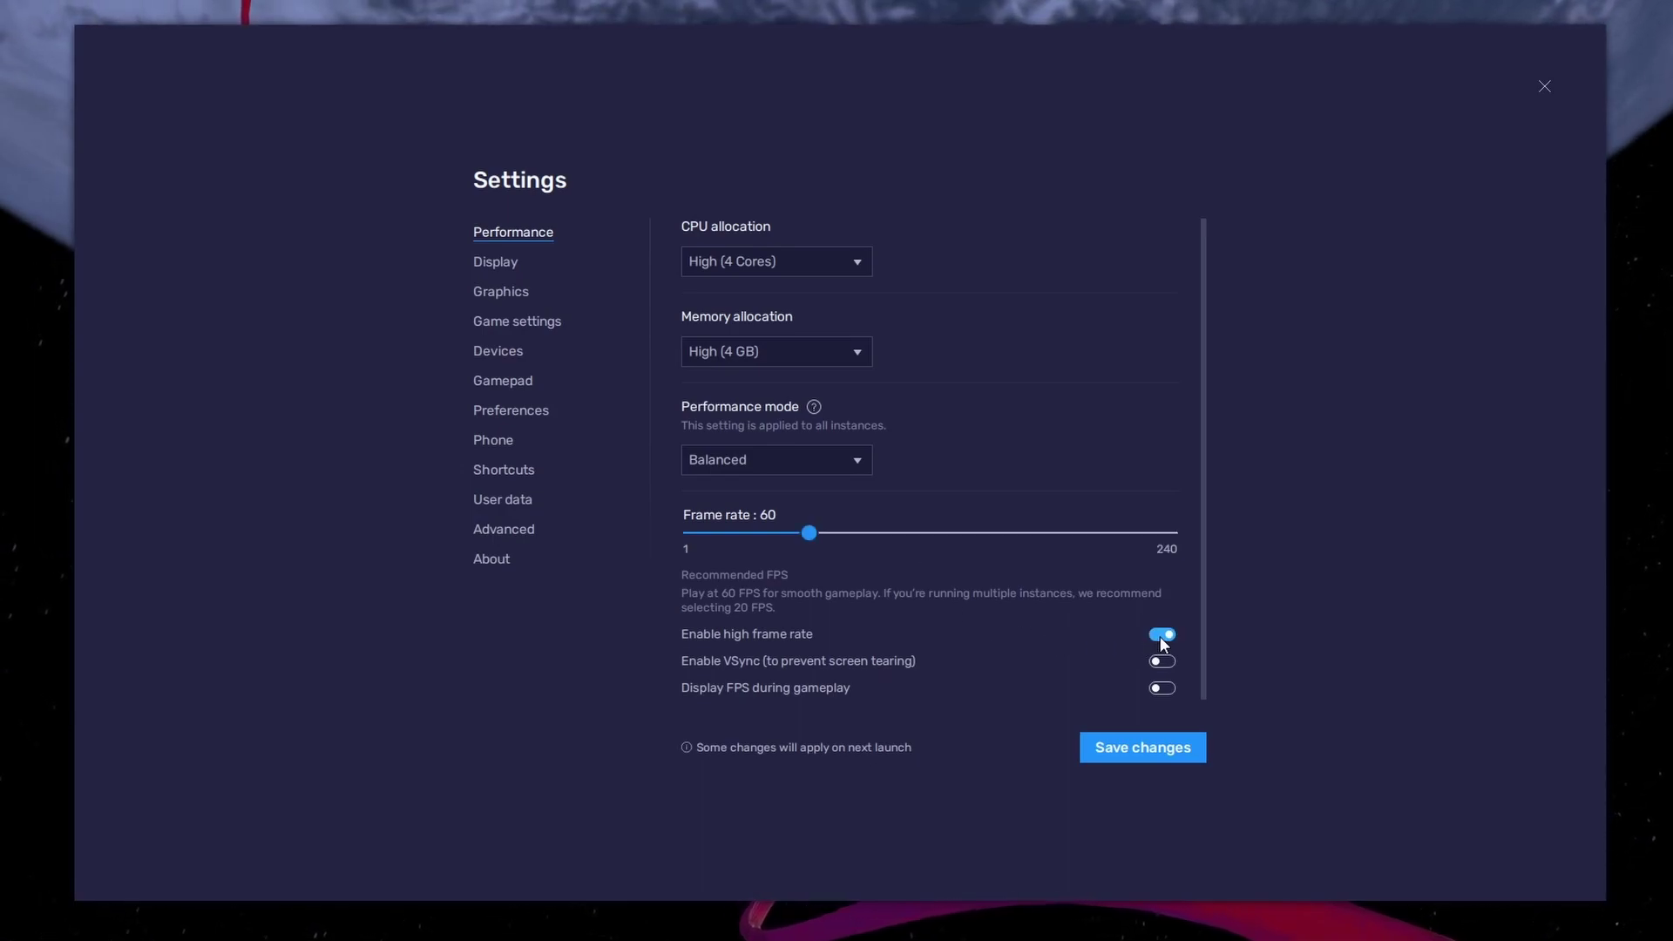
pyautogui.moveTo(995, 535); pyautogui.dragTo(980, 536)
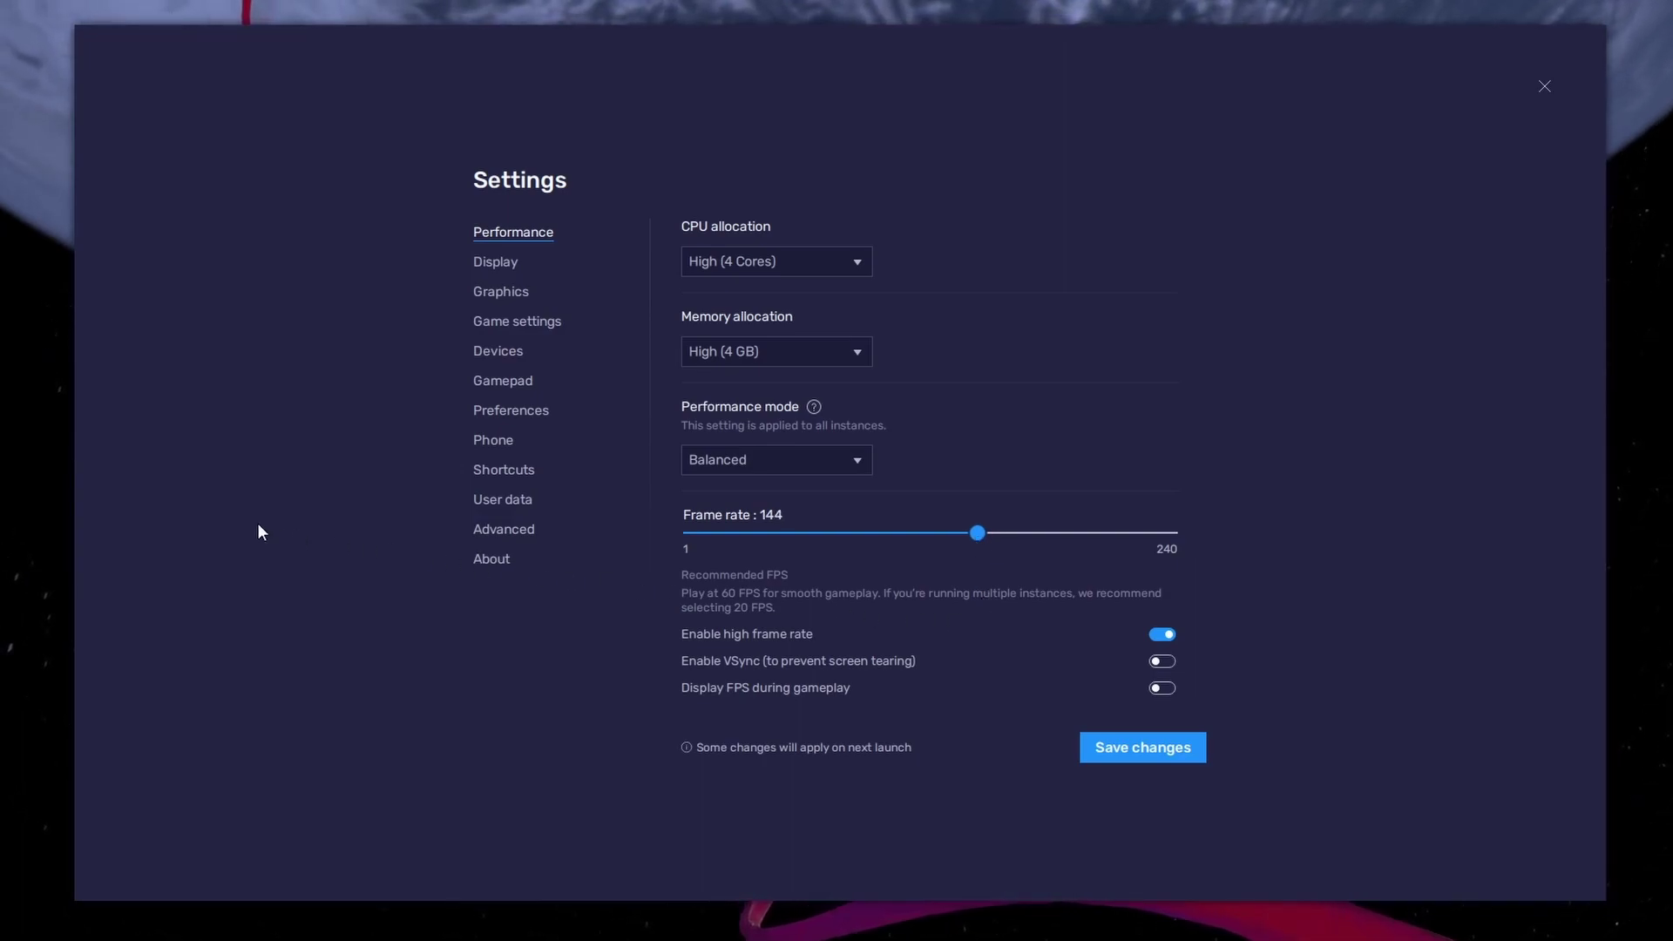
# Check the monitor's refresh rate in the Windows advanced display settings and close that window
pyautogui.rightClick(50, 484)
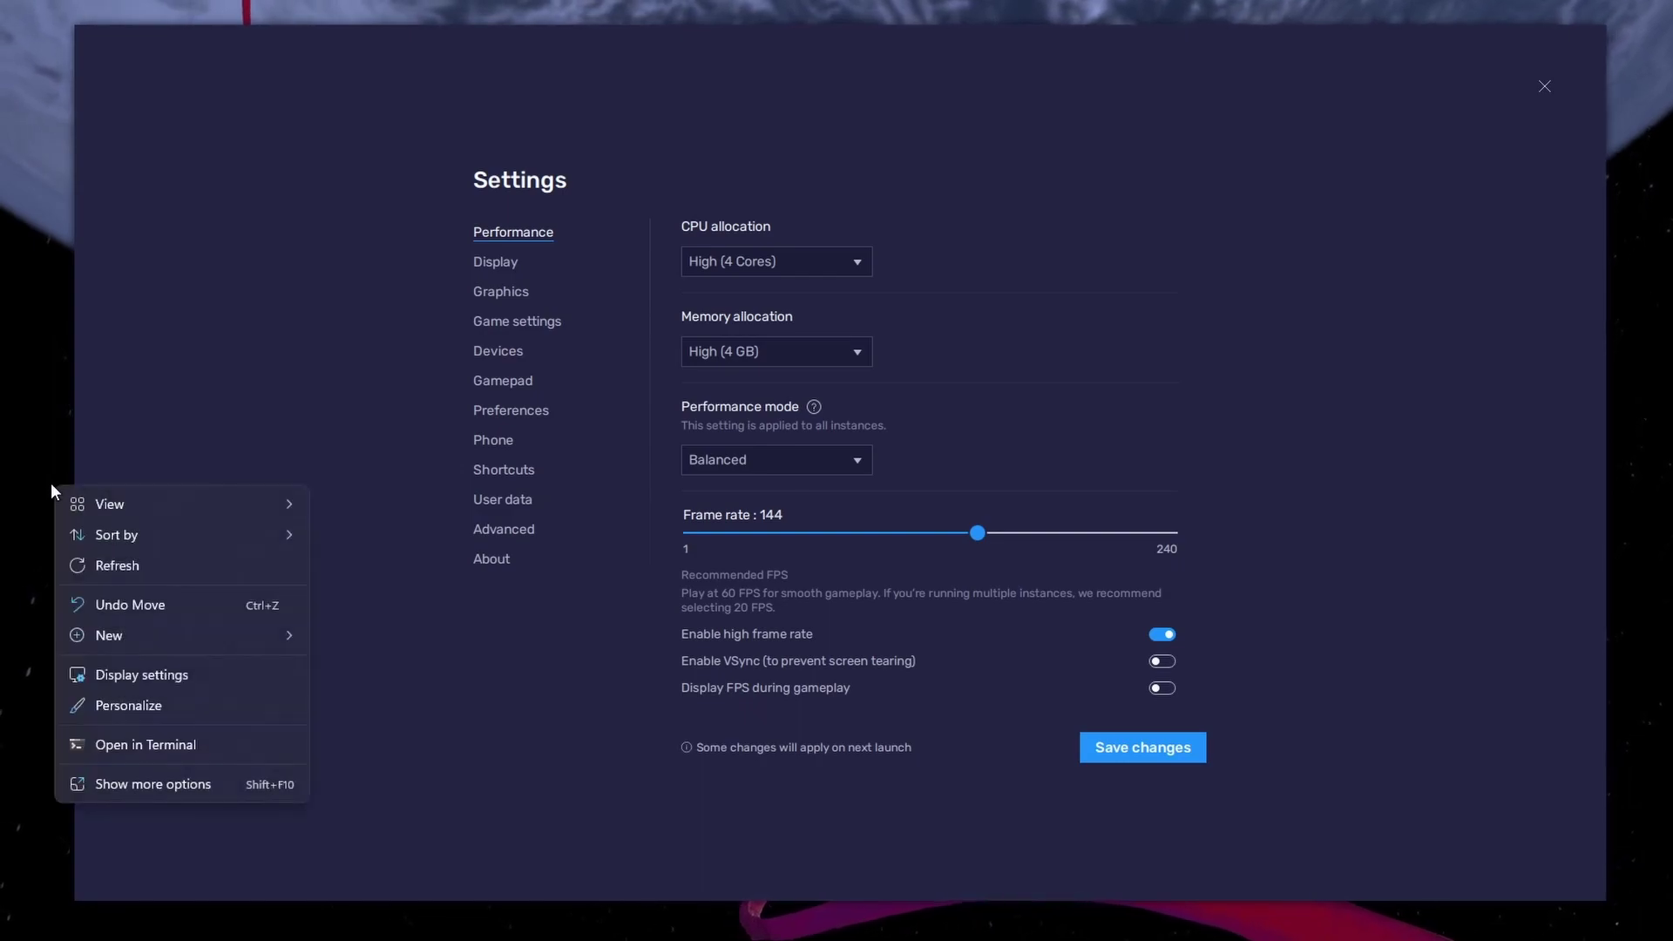
pyautogui.click(242, 673)
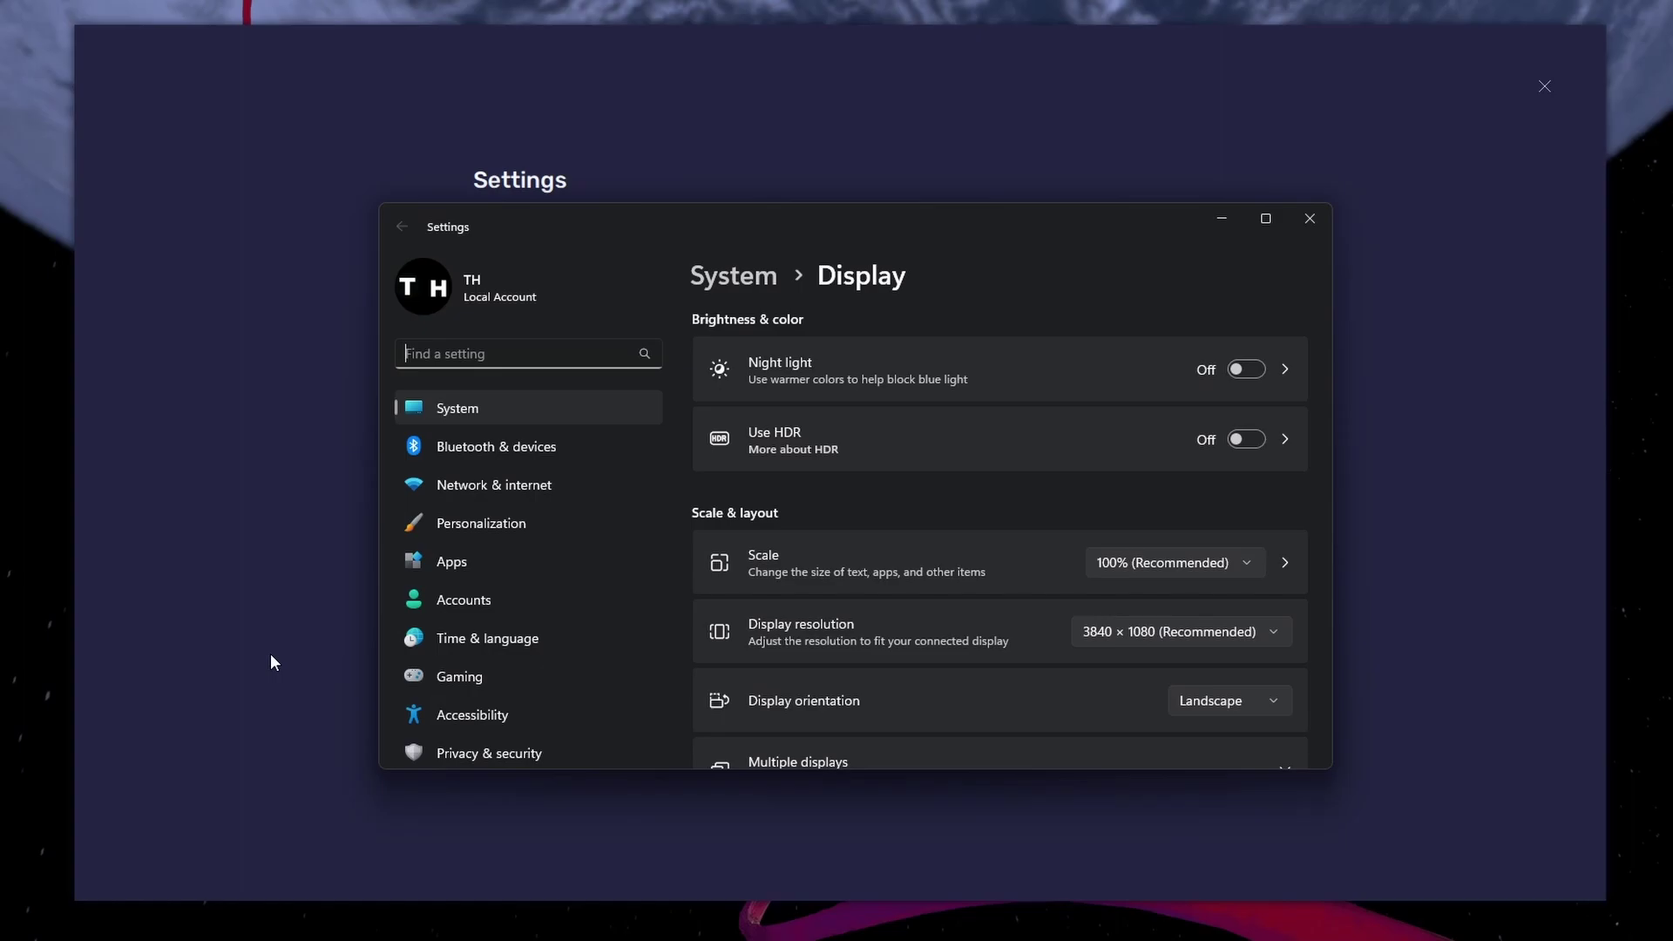
pyautogui.moveTo(1326, 422); pyautogui.dragTo(1331, 659)
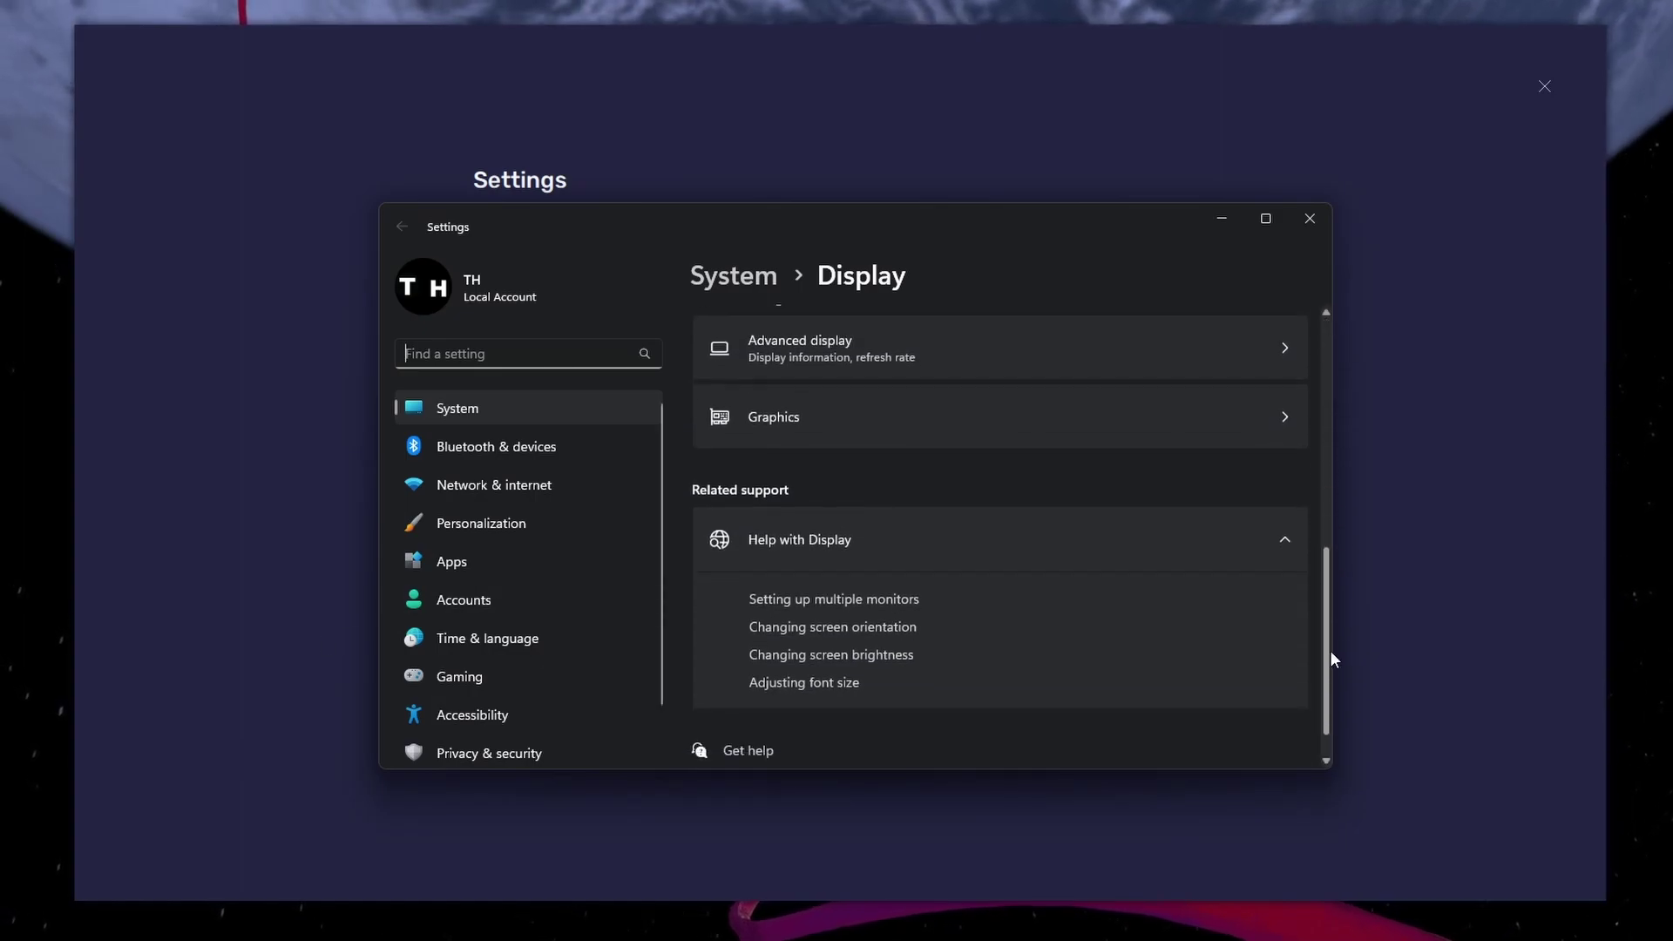
pyautogui.click(1029, 351)
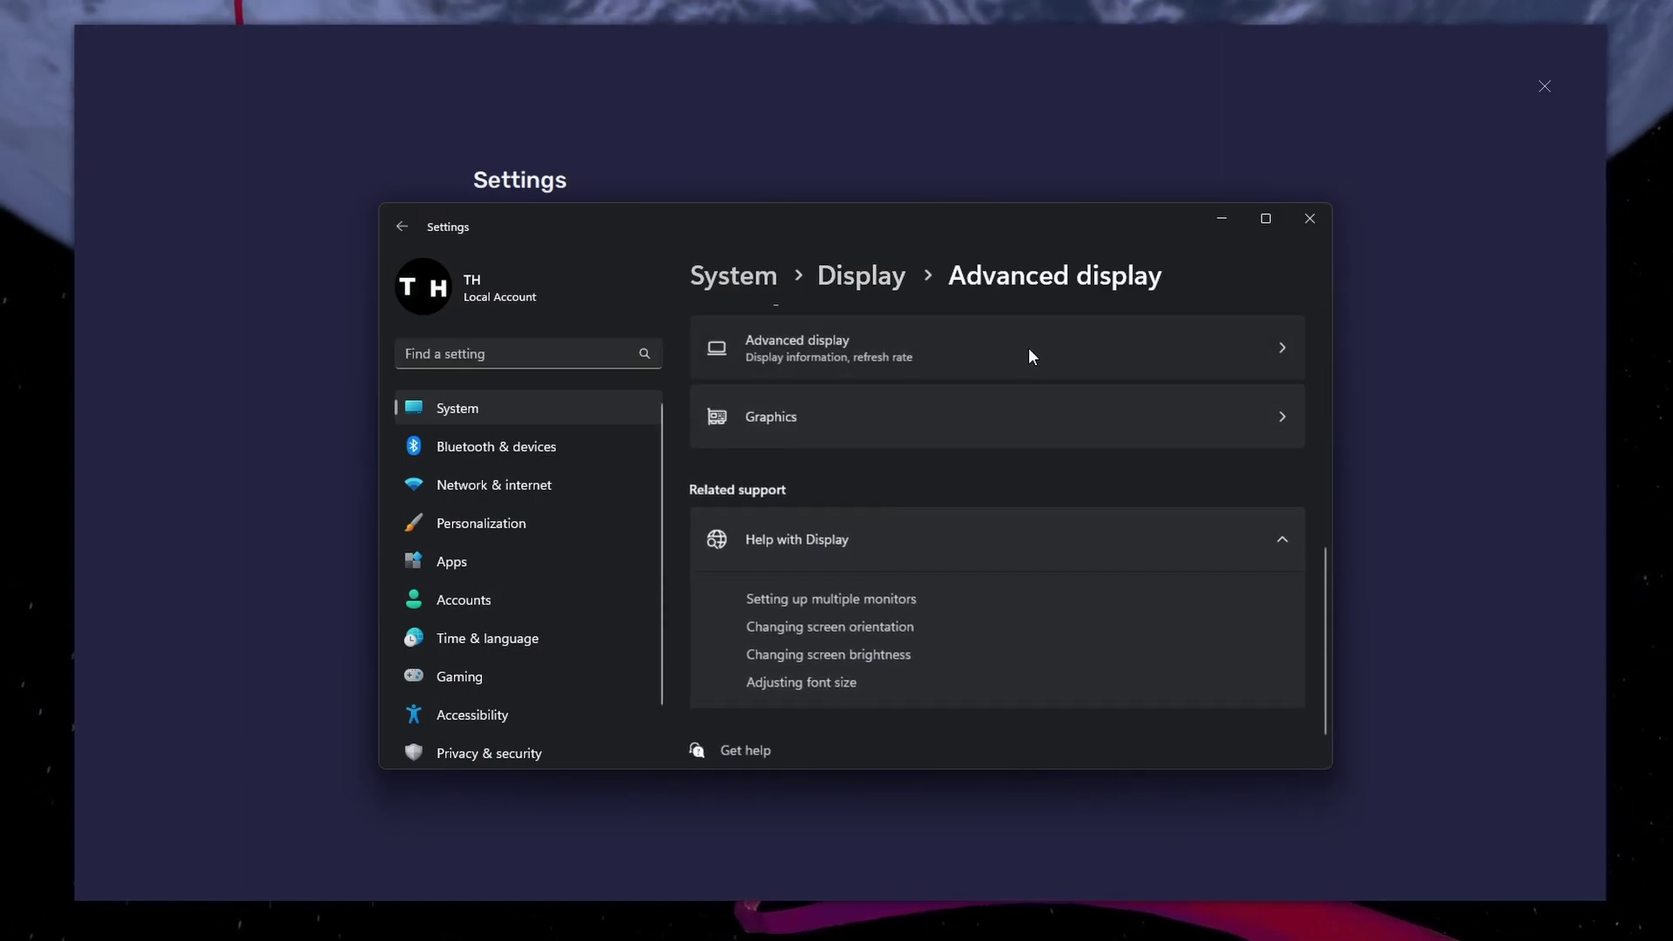
pyautogui.scroll(-2, 1325, 354)
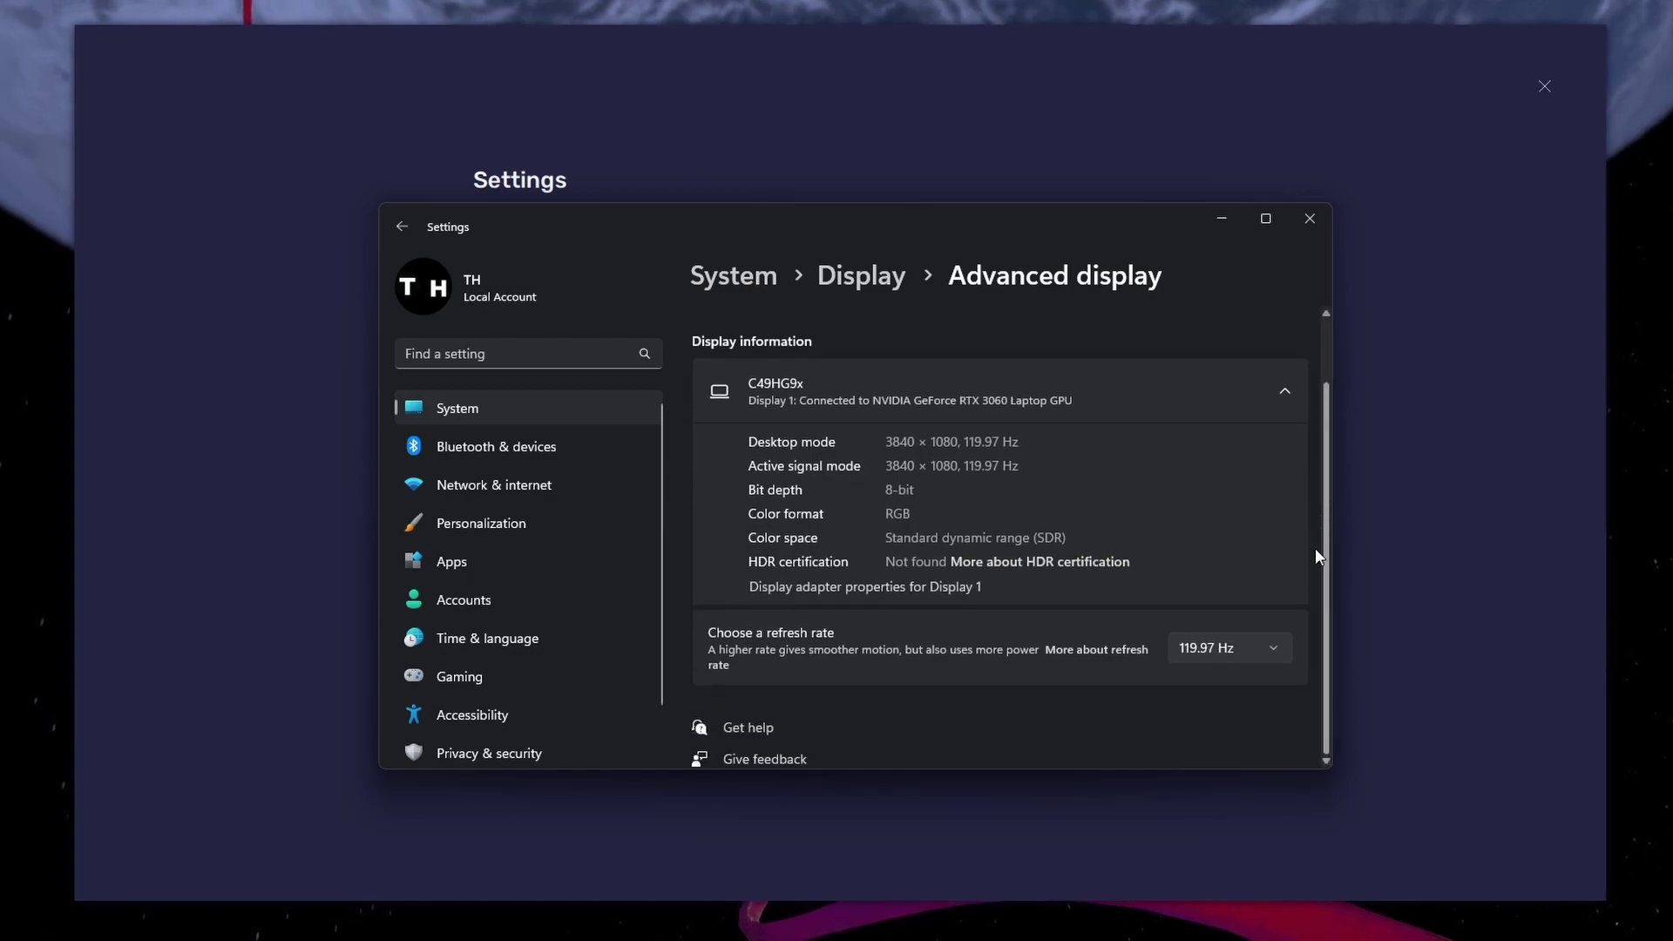
pyautogui.click(1280, 645)
pyautogui.click(1319, 637)
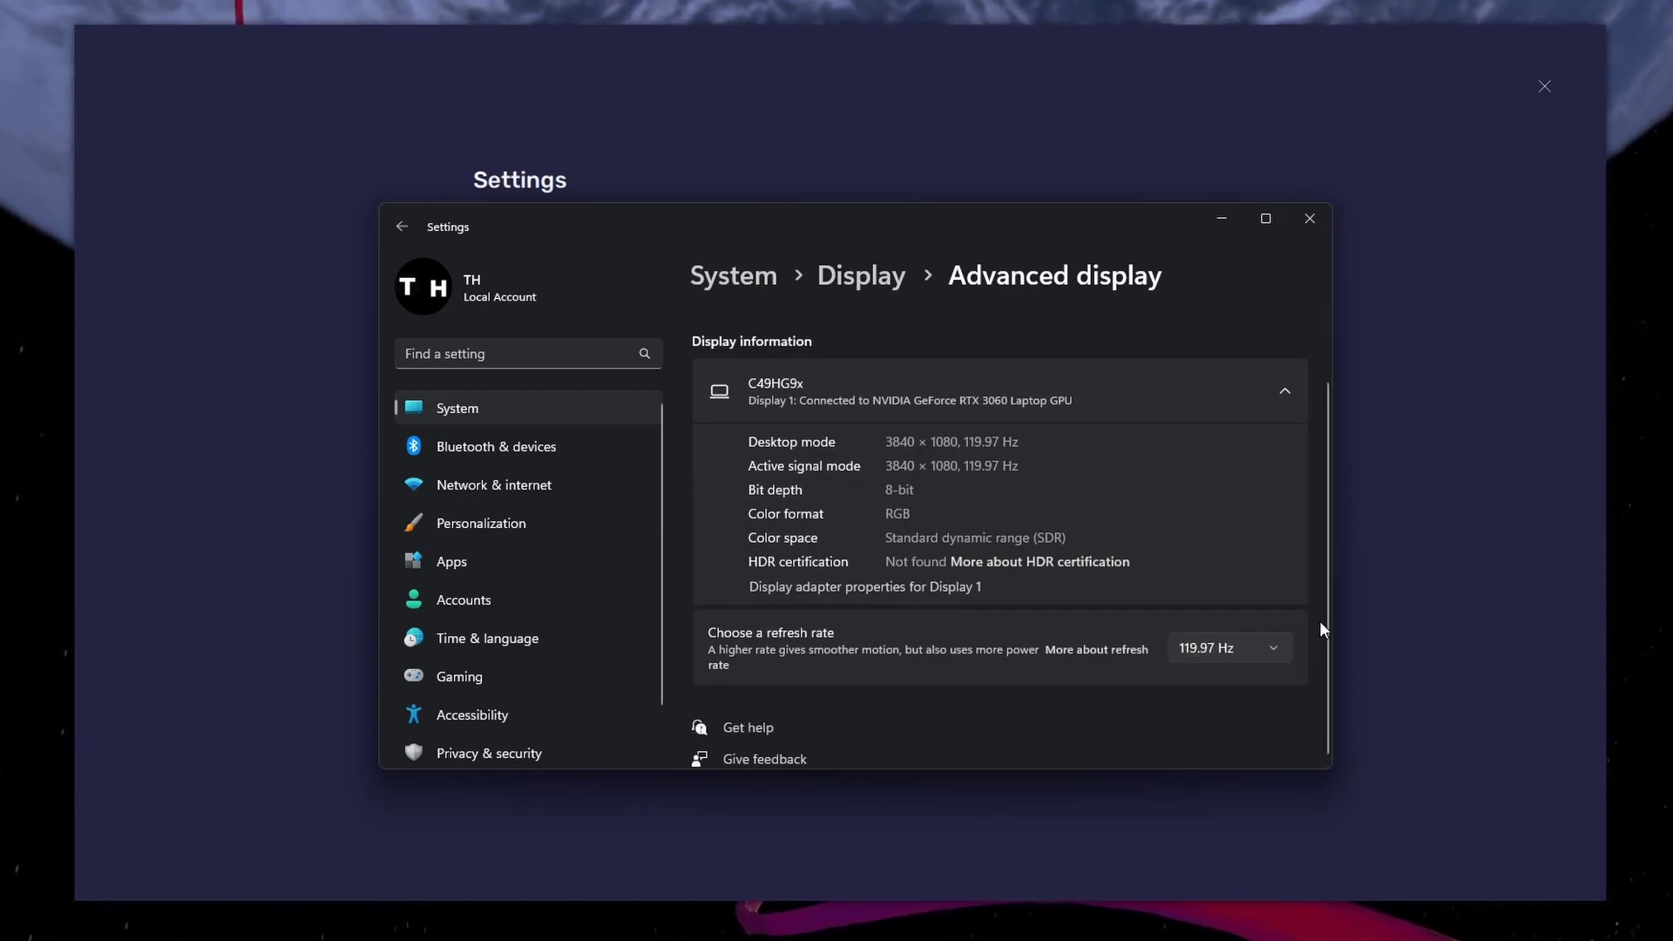
pyautogui.click(1310, 219)
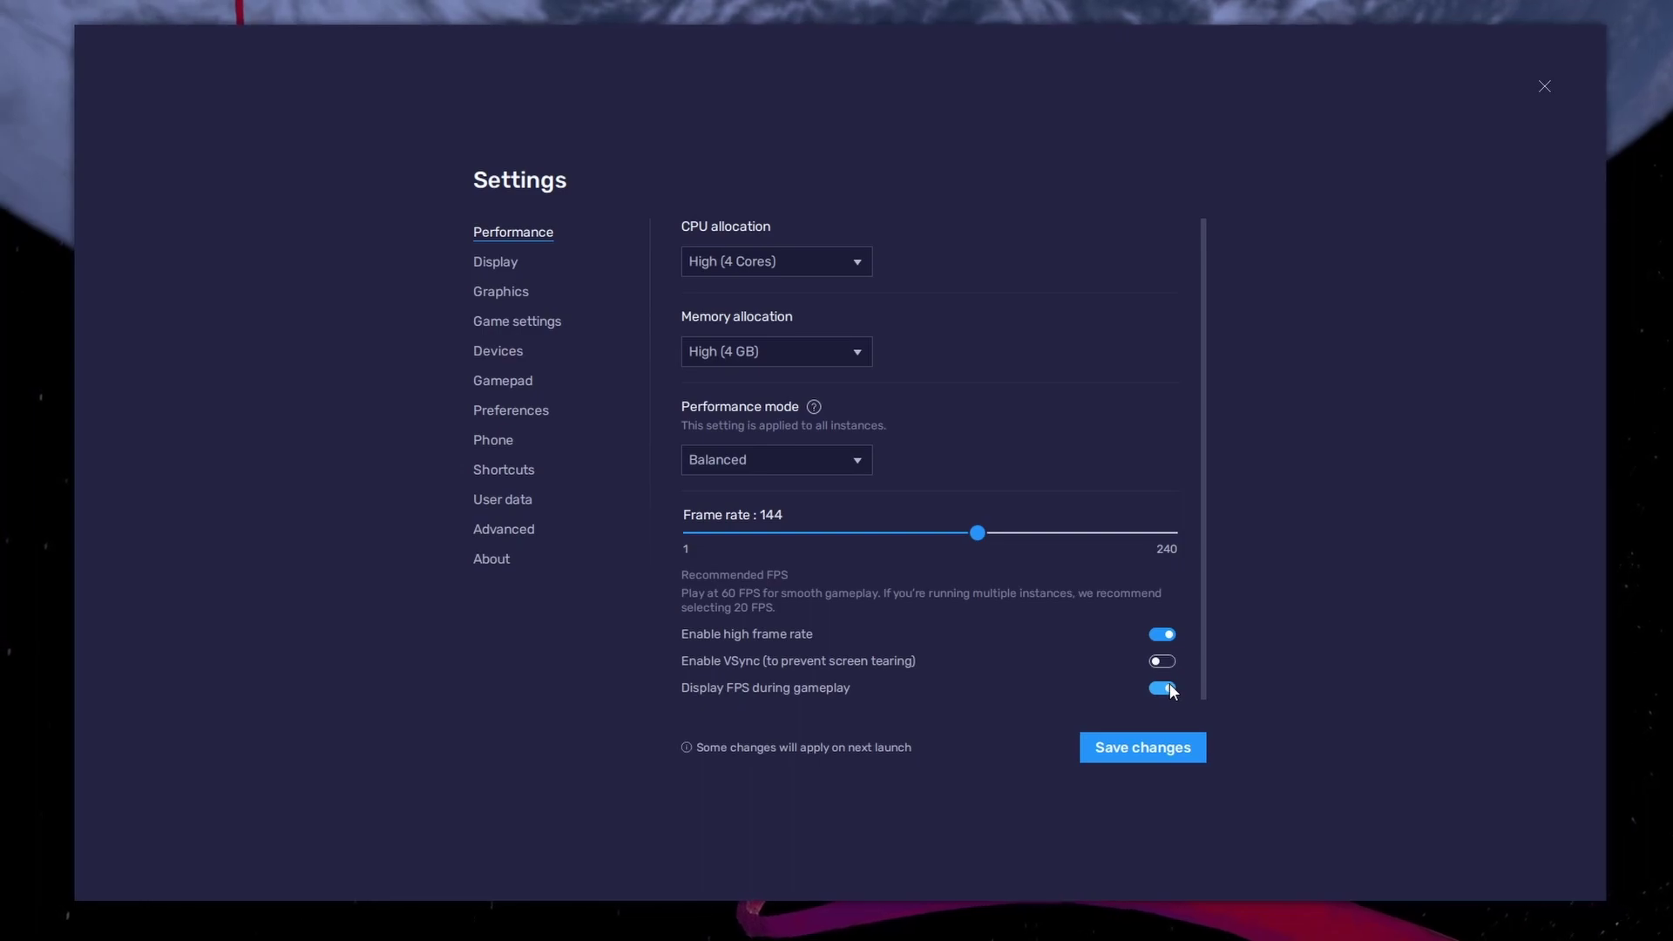
# In the display settings, keep the landscape orientation, set the resolution to 1600 x 900, and close the settings
pyautogui.click(503, 264)
pyautogui.click(884, 492)
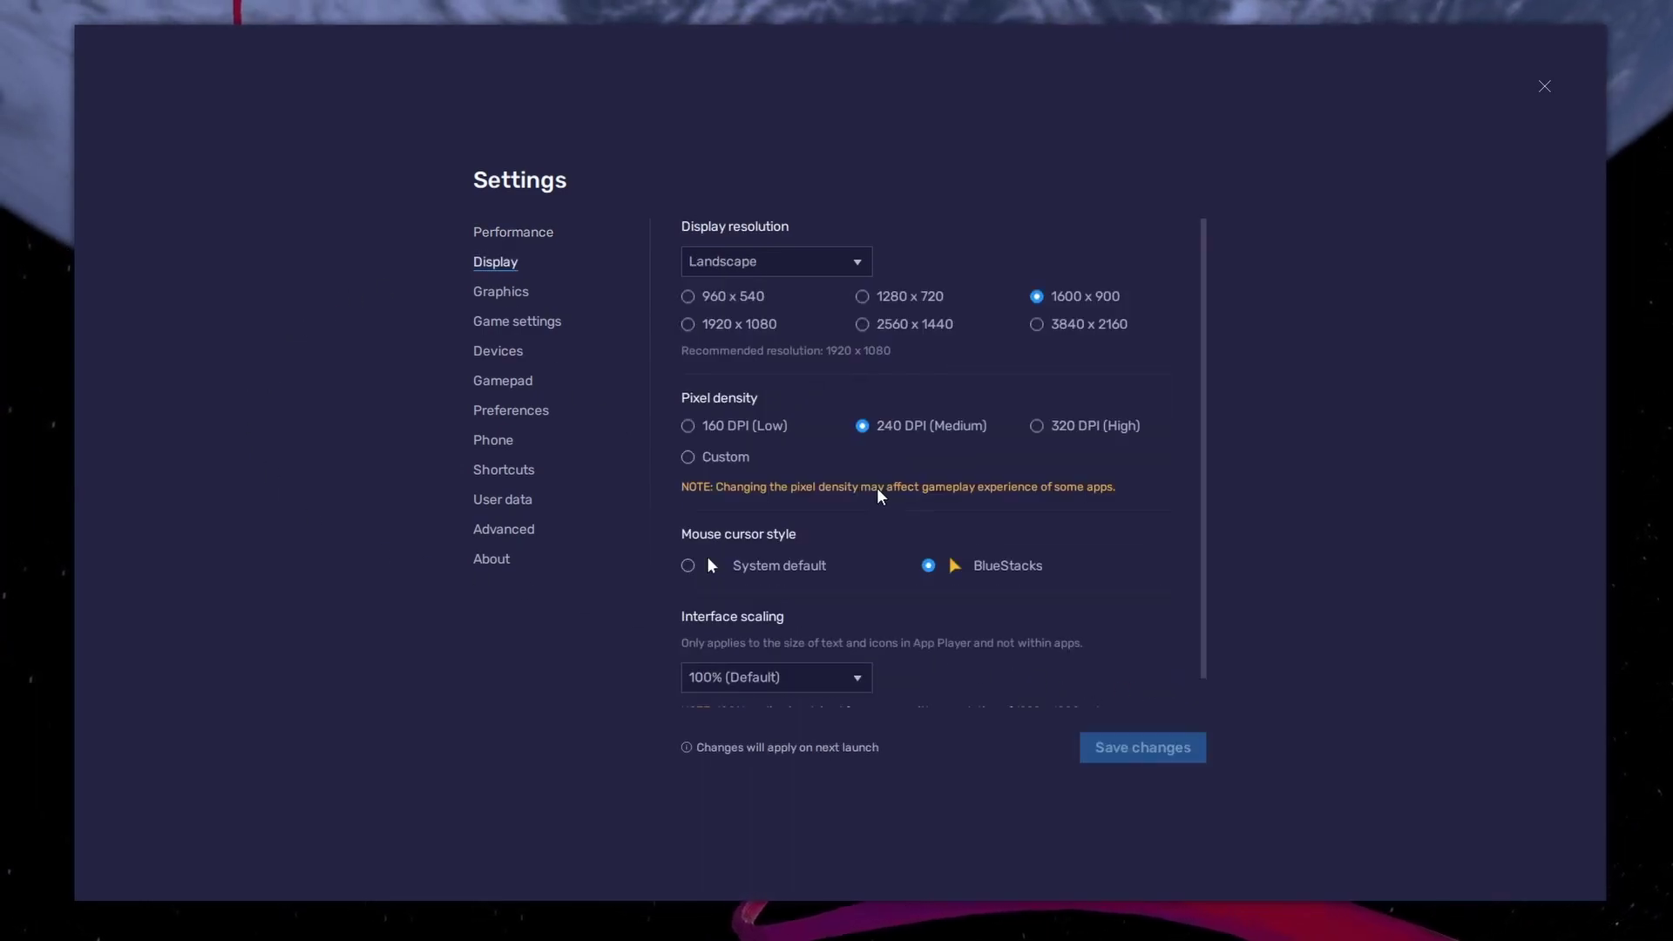
pyautogui.click(791, 264)
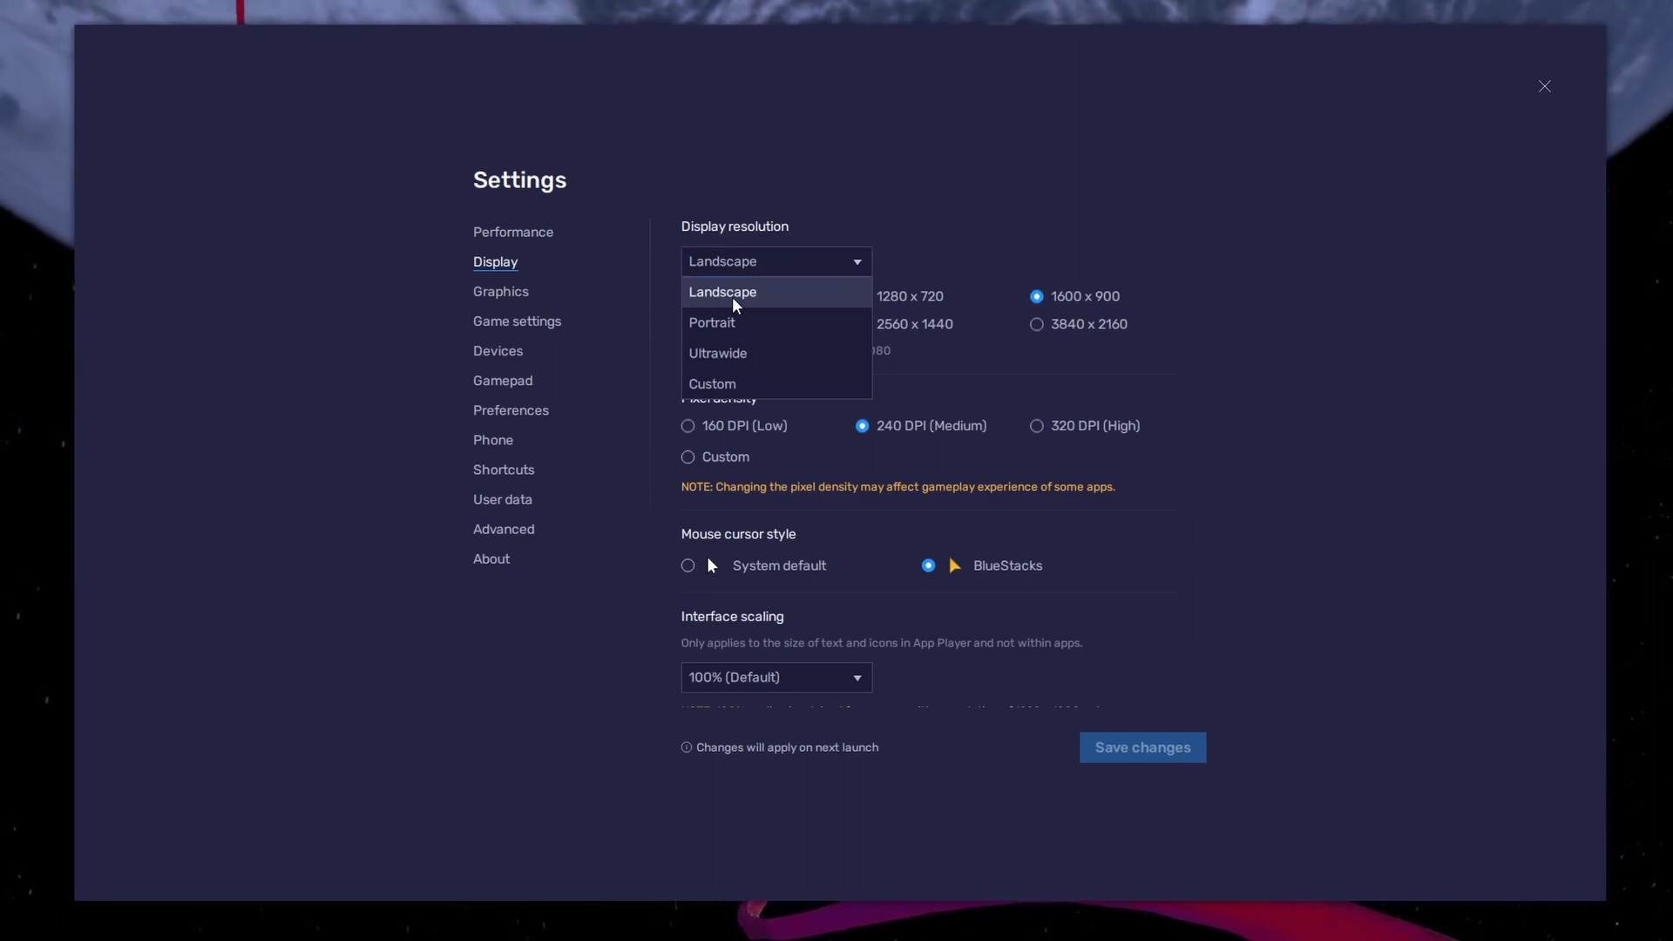
pyautogui.click(885, 270)
pyautogui.click(863, 297)
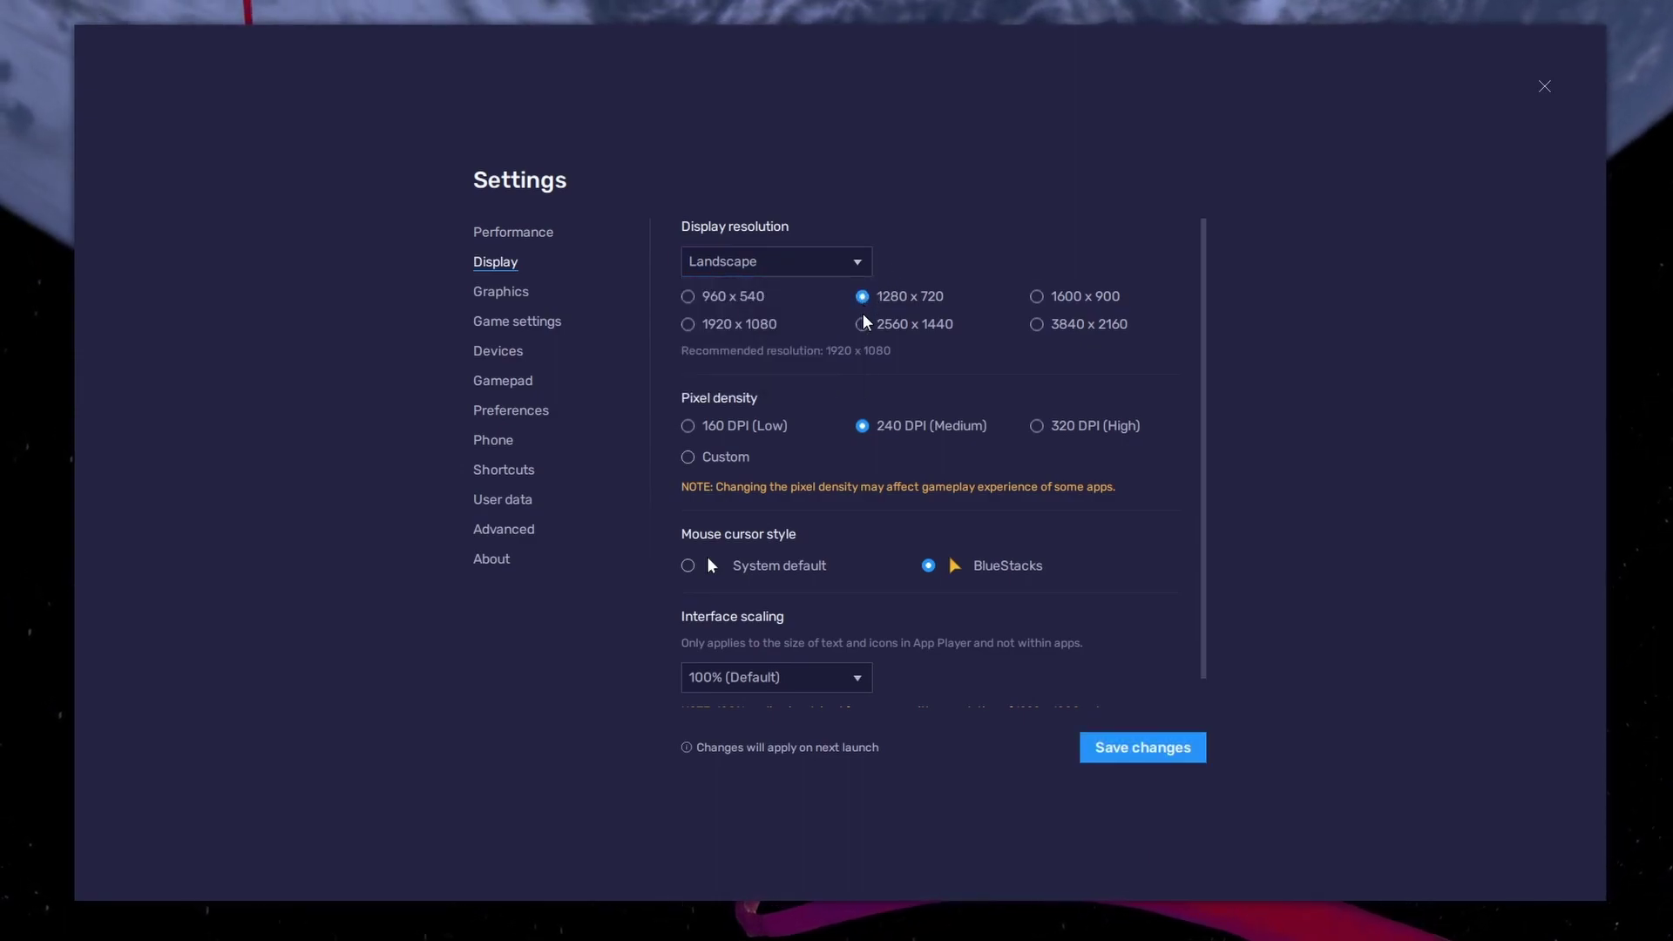
pyautogui.click(1035, 296)
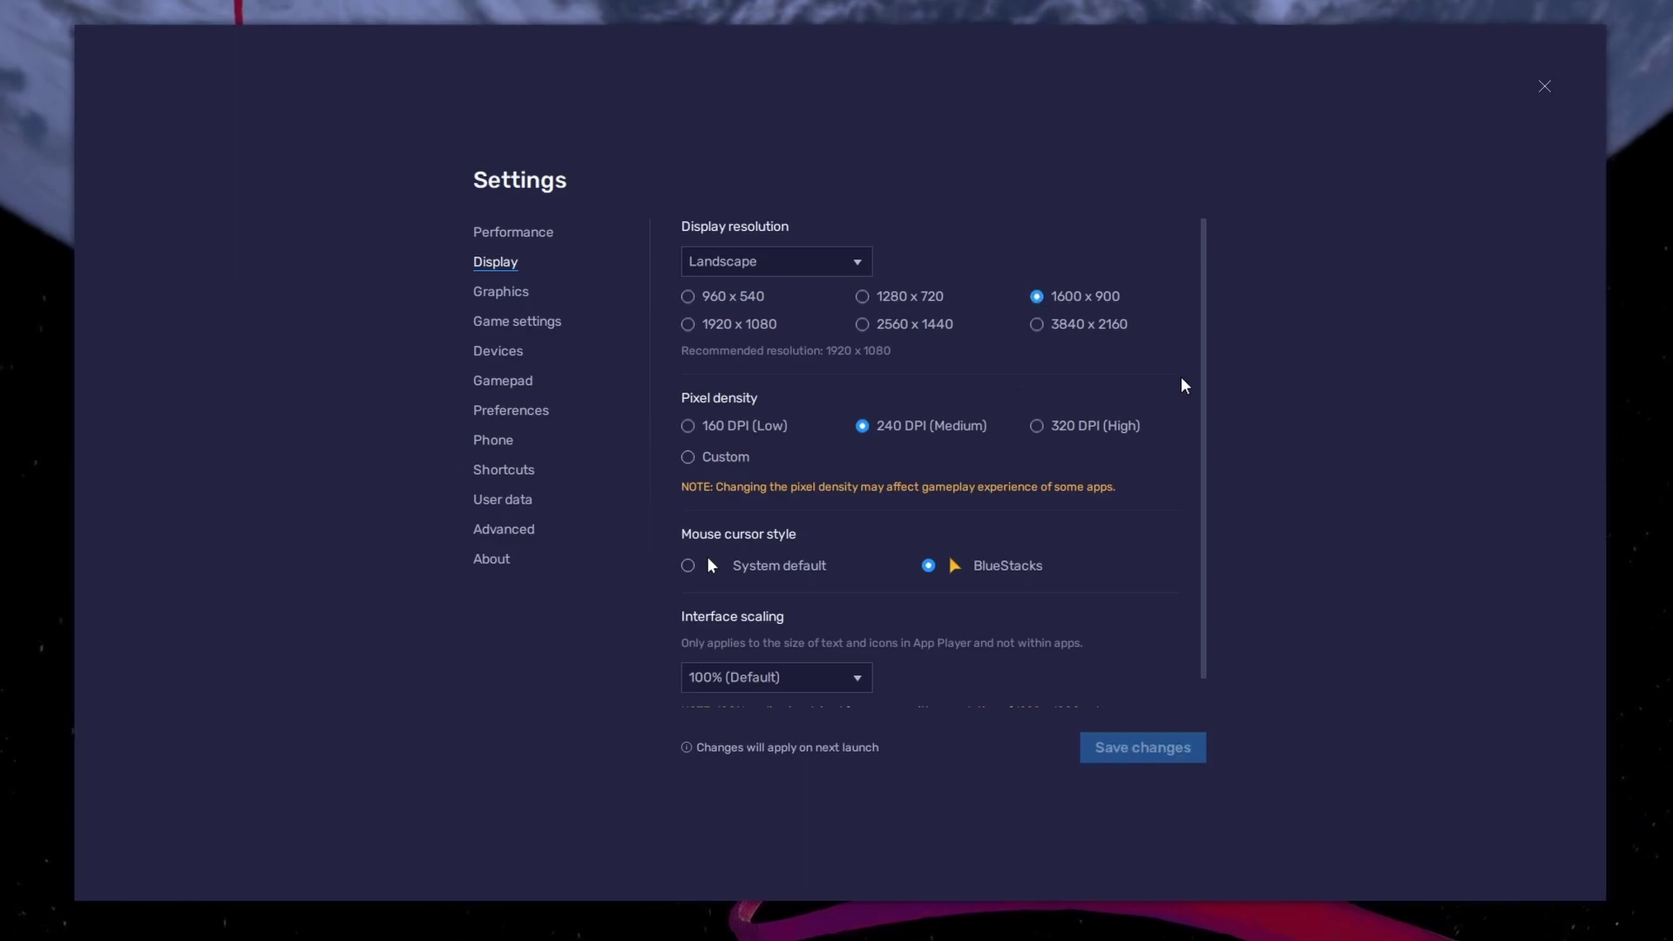
pyautogui.click(1544, 89)
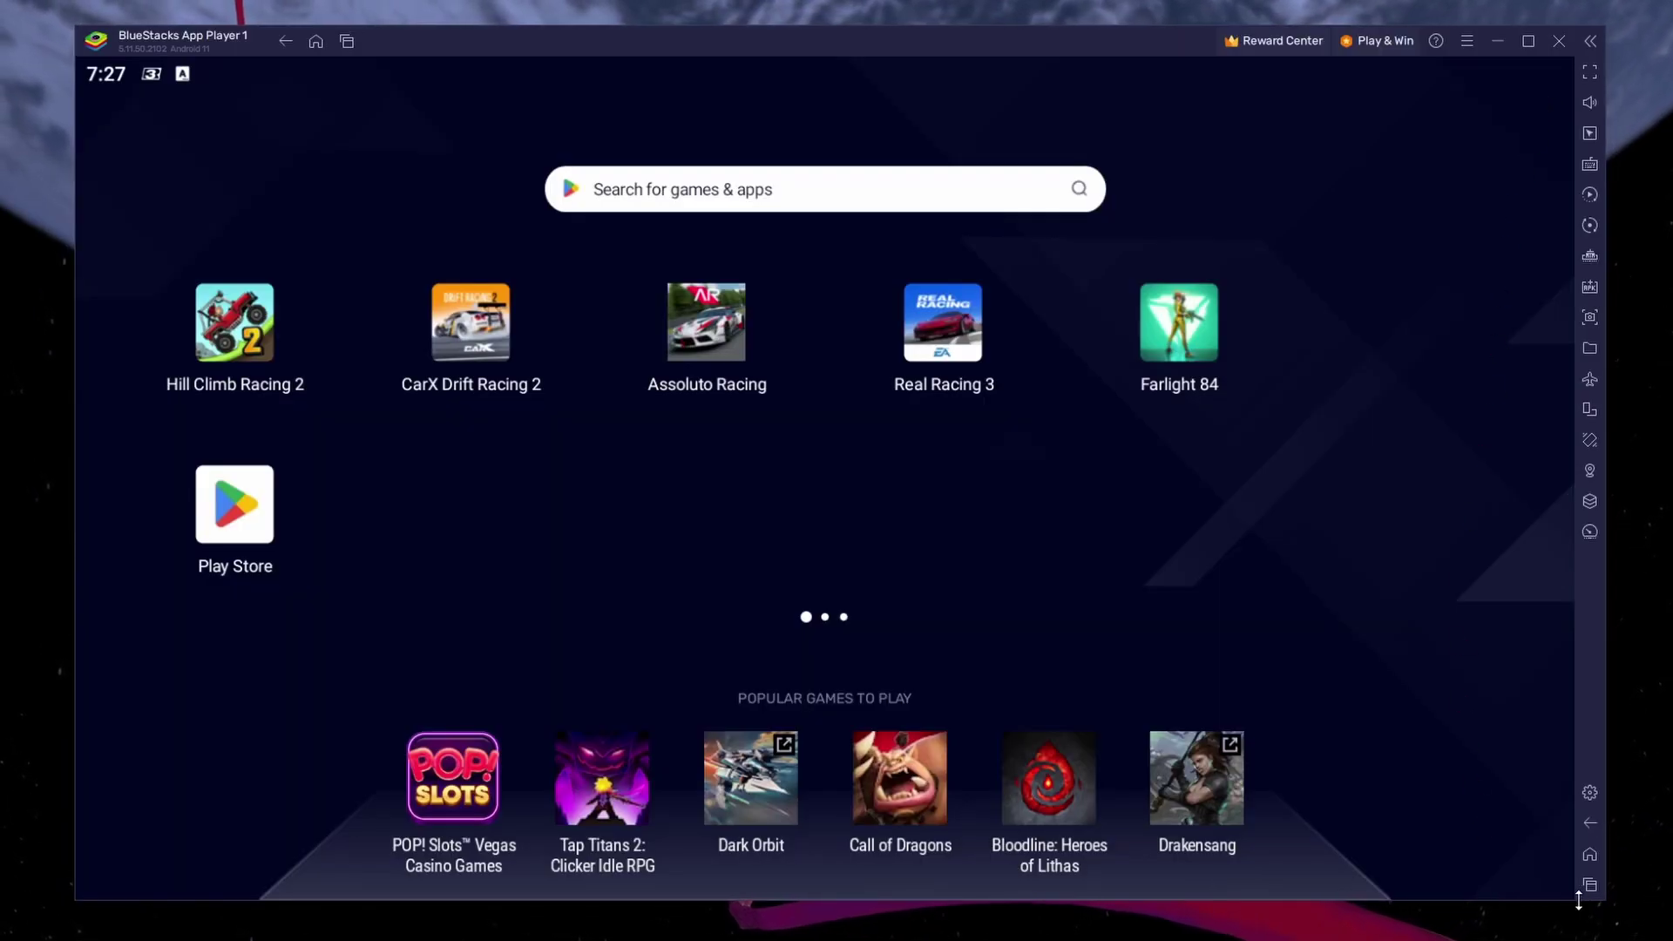
# Launch Assoluto Racing from the emulator's home screen and leave the Golden Week import offer for the main menu
pyautogui.moveTo(1603, 899)
pyautogui.mouseDown()
pyautogui.moveTo(1648, 902)
pyautogui.moveTo(1607, 901)
pyautogui.mouseUp()
pyautogui.click(721, 349)
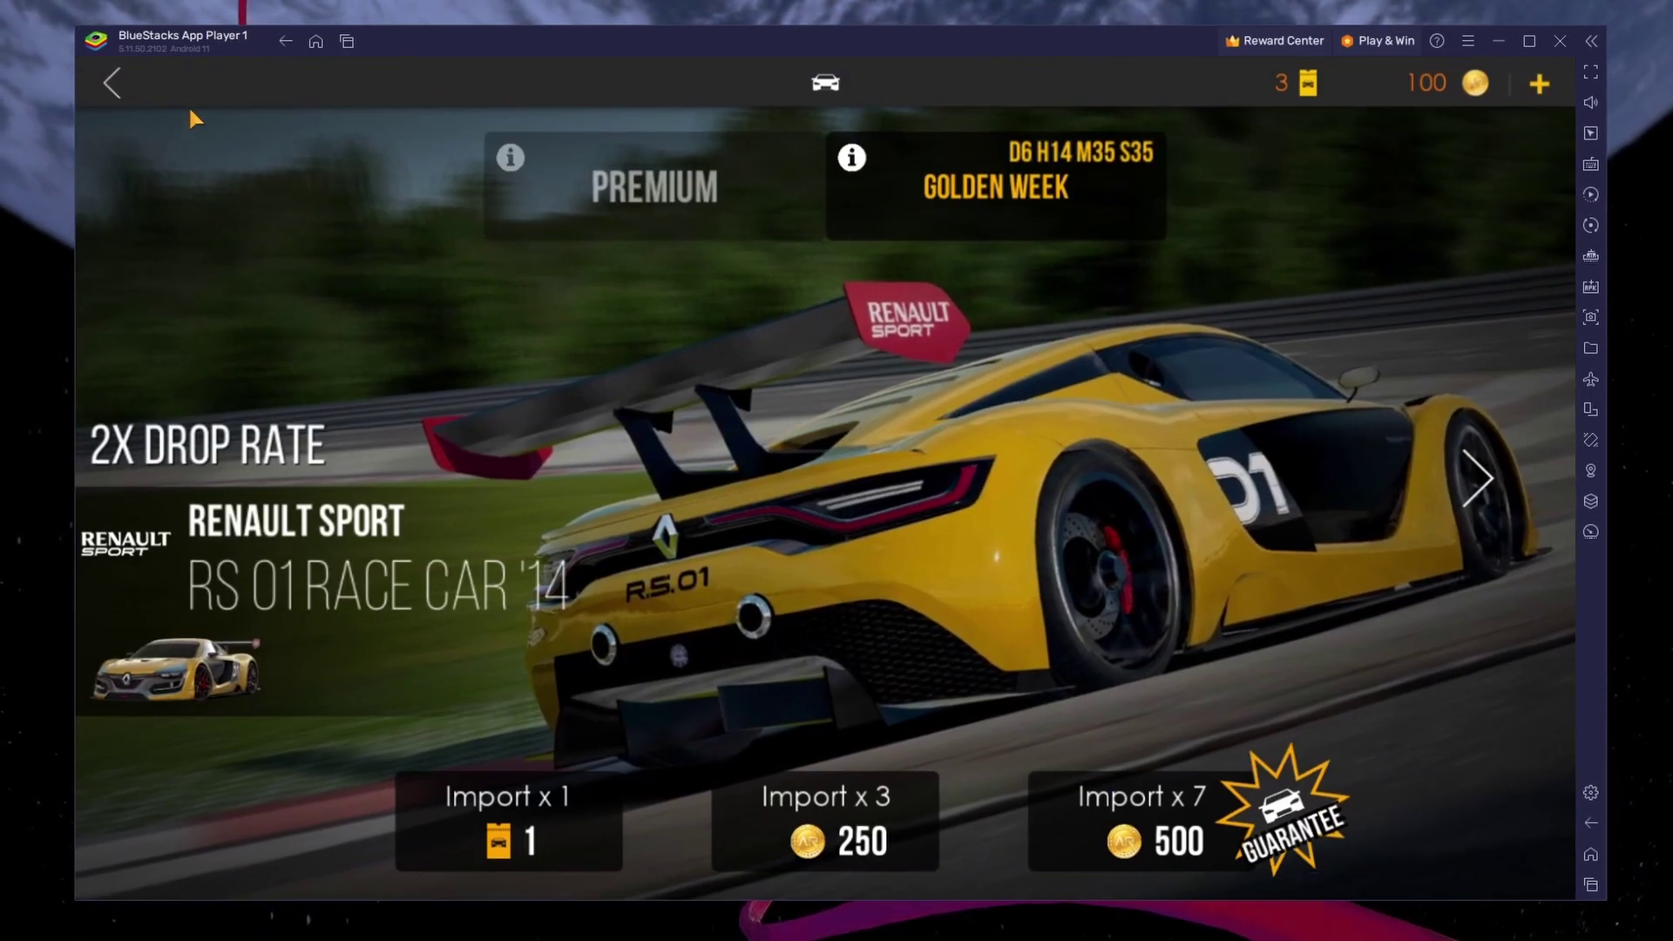
pyautogui.click(108, 82)
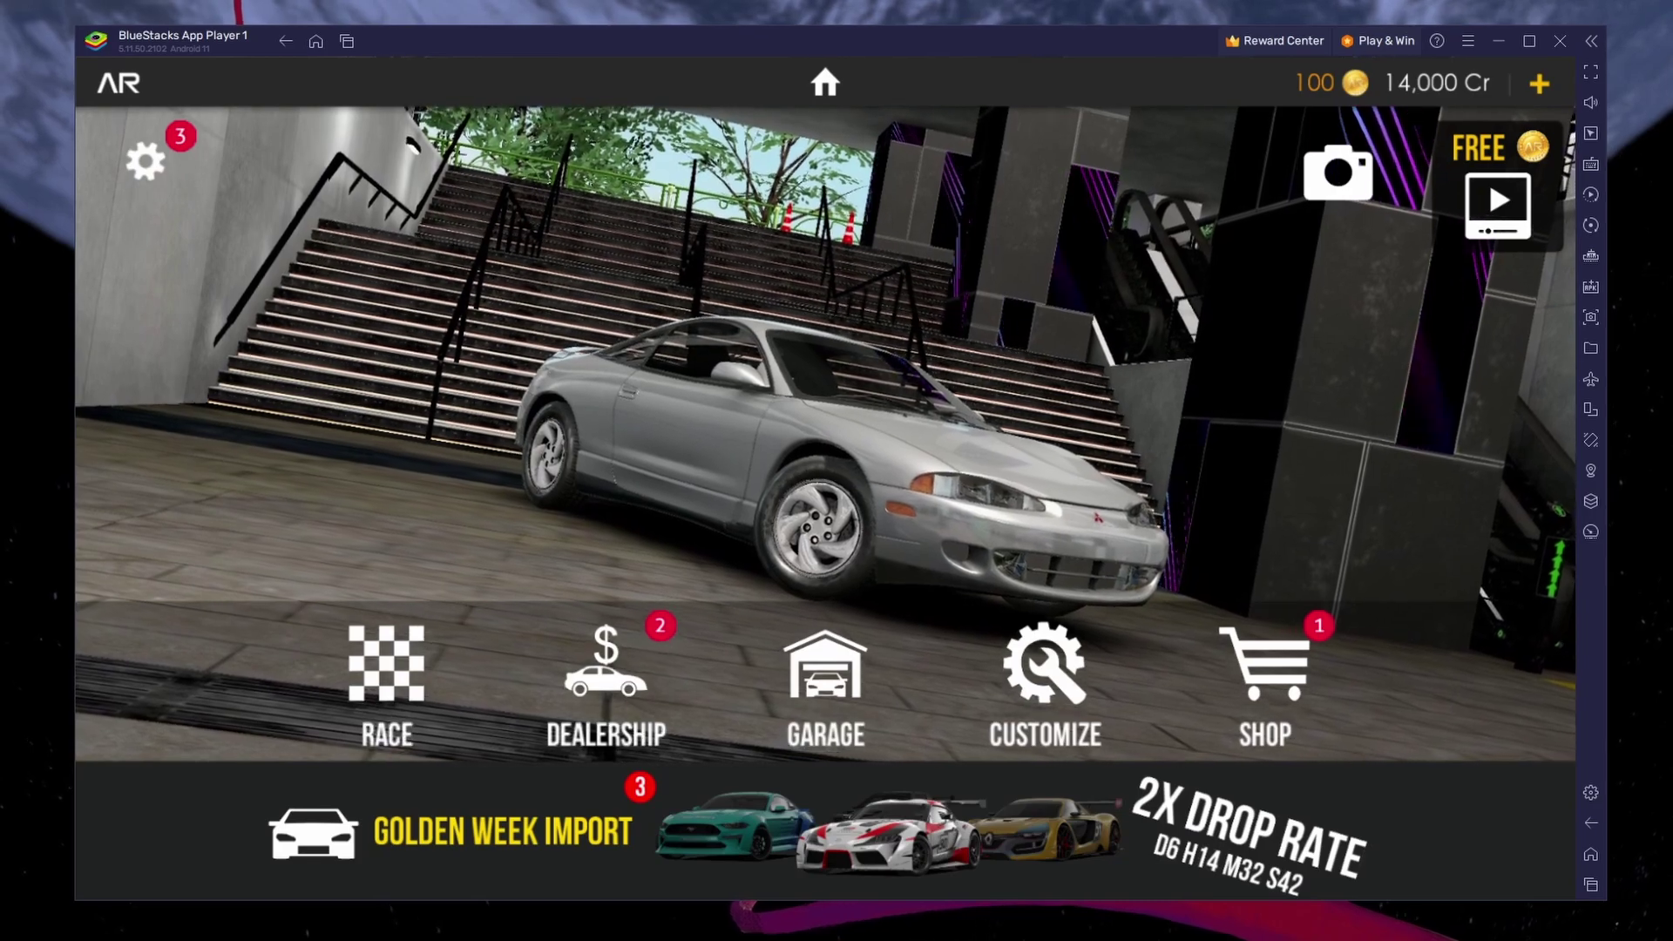
# Show the on-screen game controls, view the gamepad layout, and switch the displayed controls to keyboard
pyautogui.click(1591, 162)
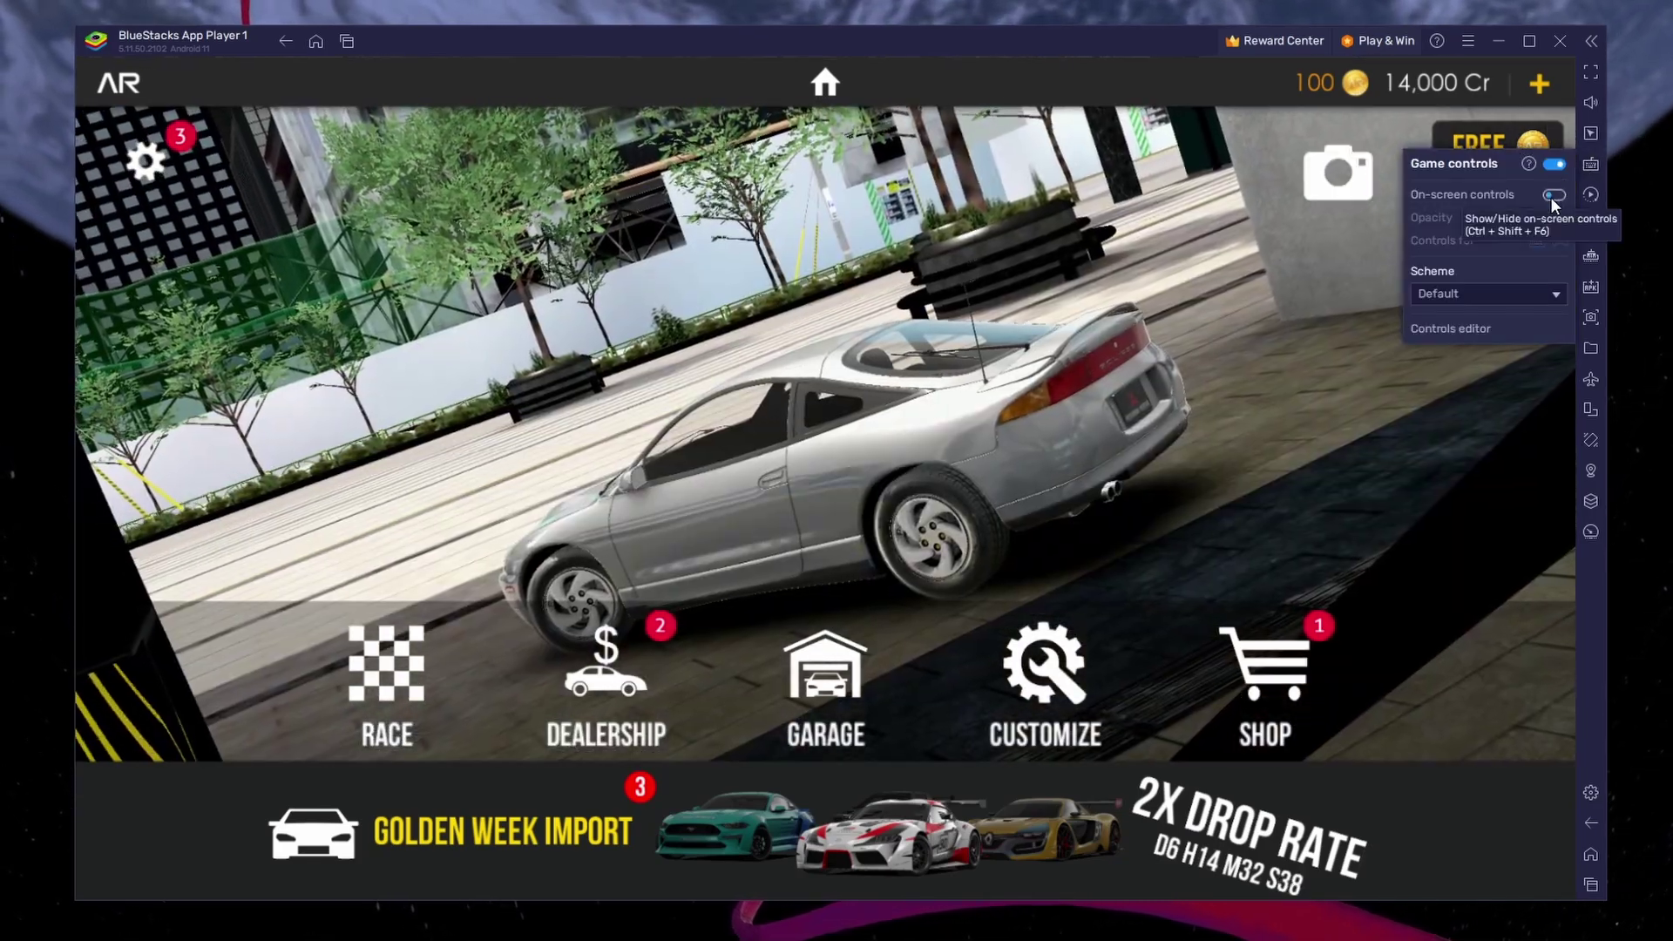
pyautogui.click(1550, 195)
pyautogui.click(1561, 239)
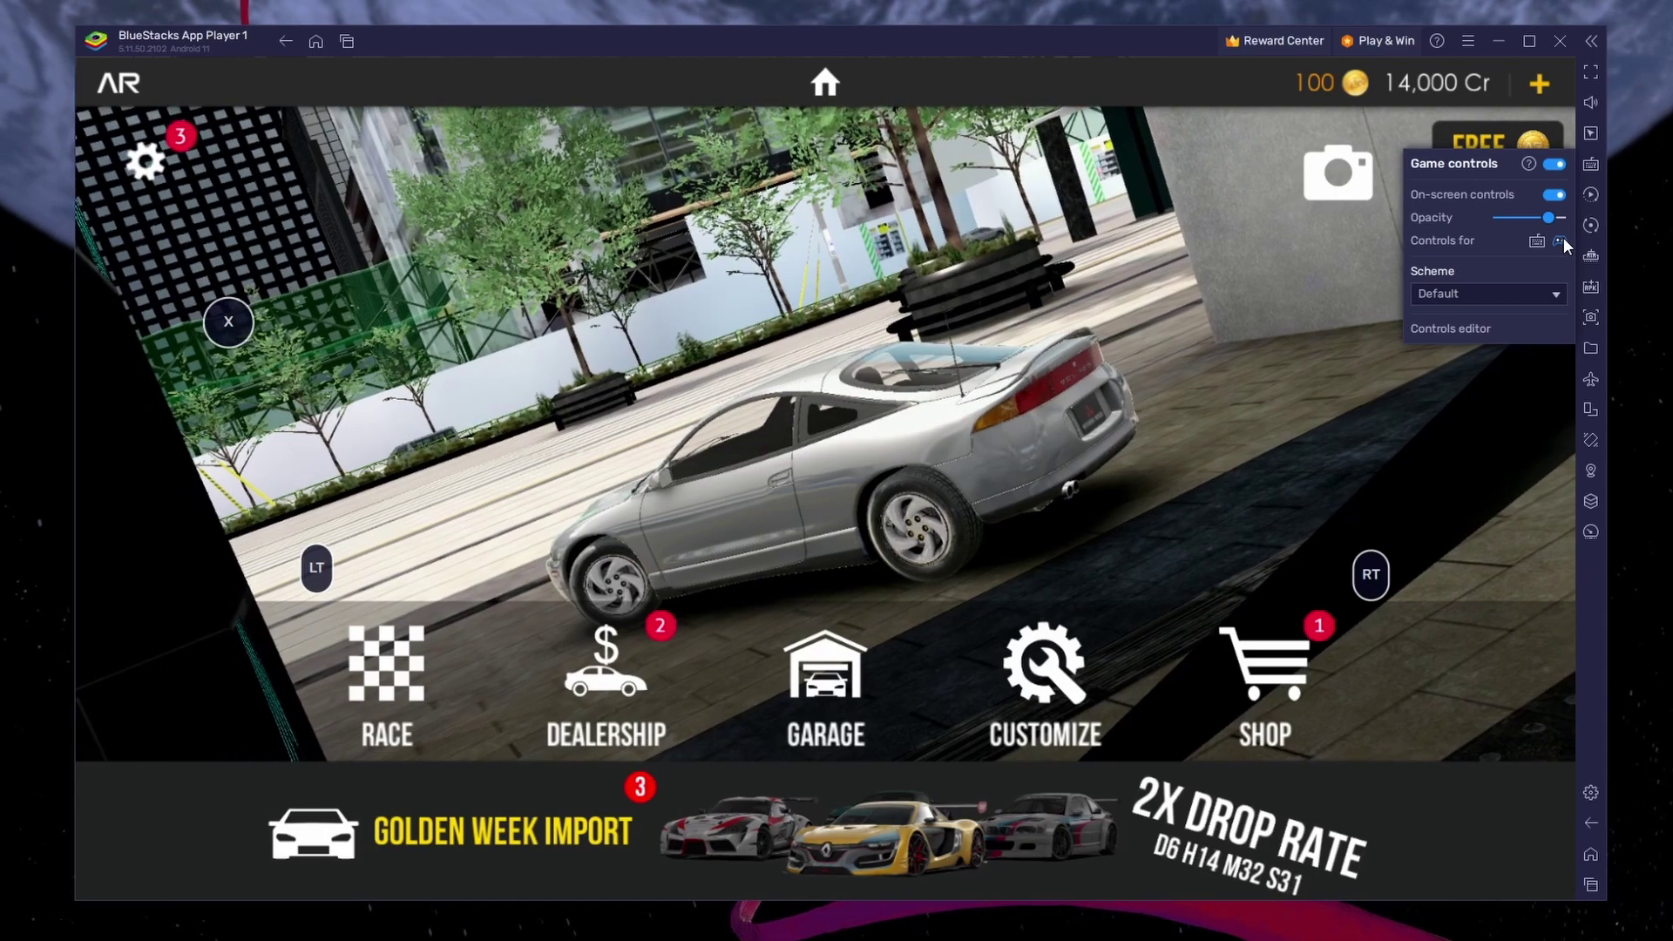
pyautogui.click(1536, 240)
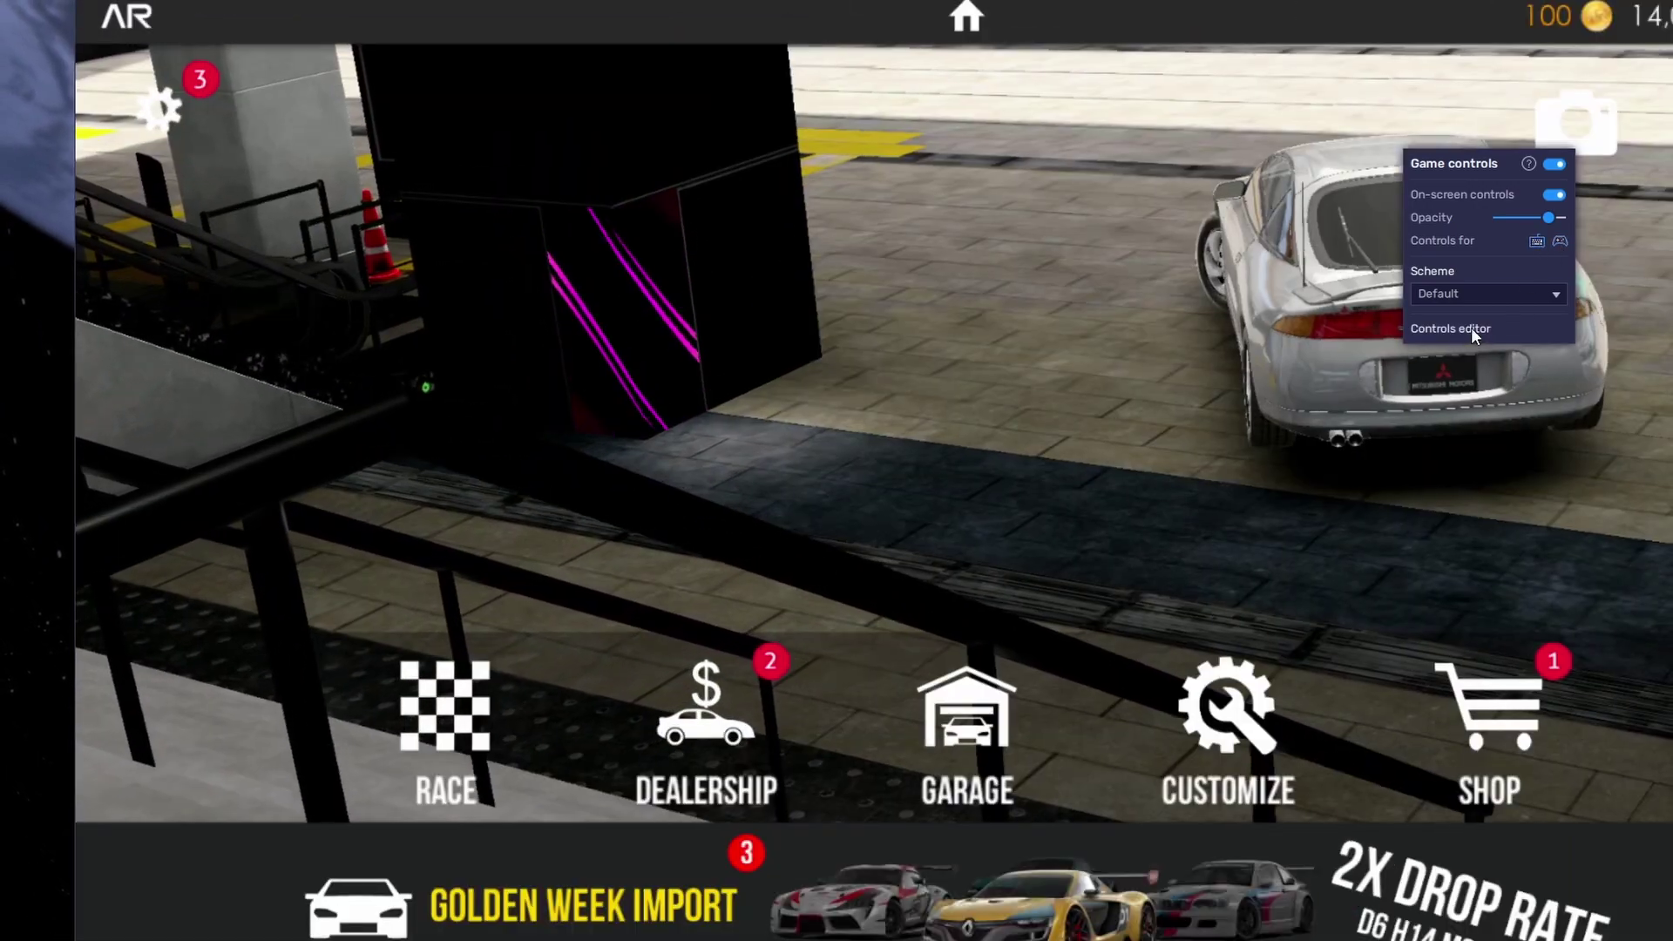
# In the controls editor, add a W/A/S/D D-pad over the lower-left area of the game and enlarge it
pyautogui.click(1500, 330)
pyautogui.moveTo(1638, 506); pyautogui.dragTo(272, 672)
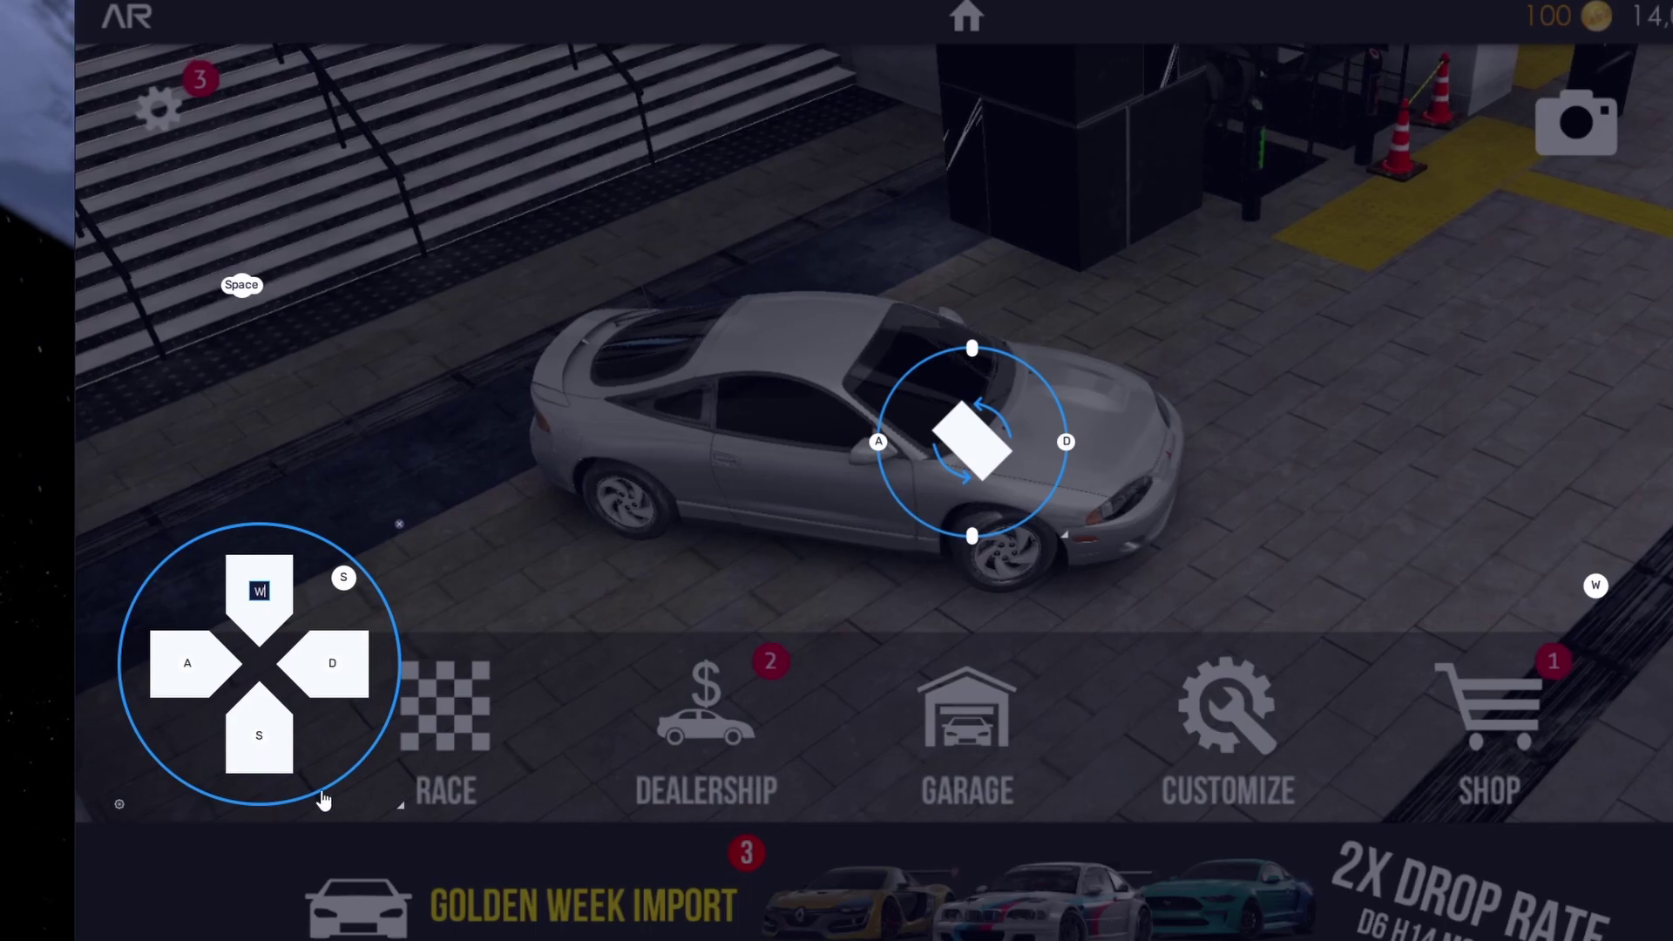
pyautogui.moveTo(398, 803); pyautogui.dragTo(475, 841)
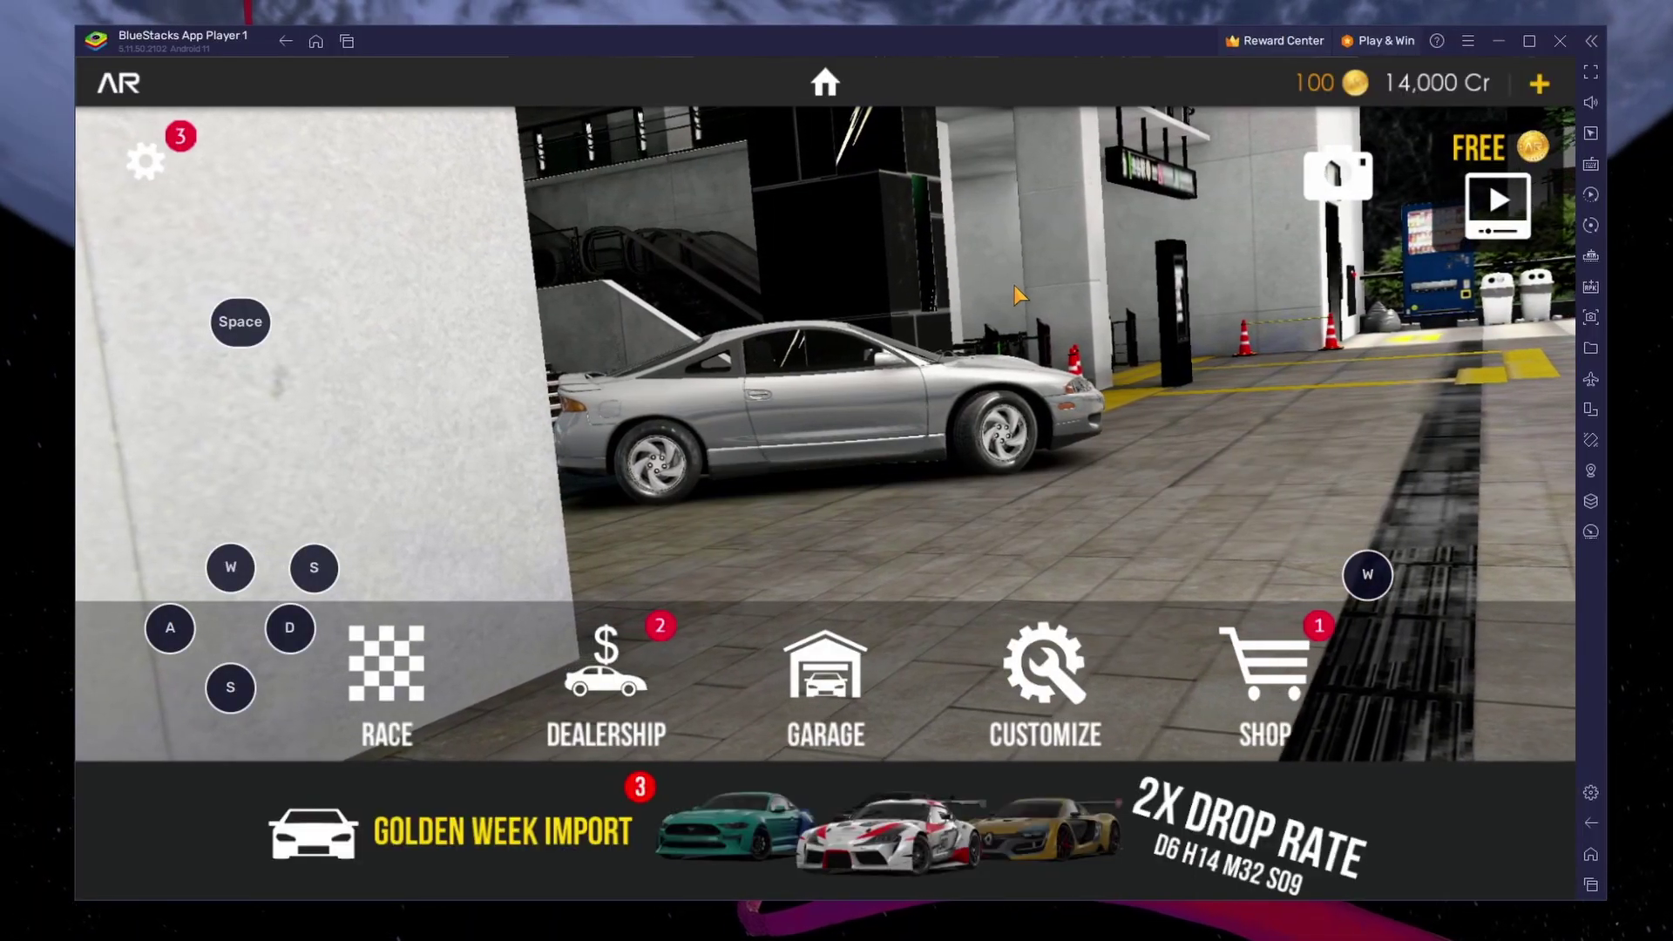
# Keep the on-screen keyboard controls shown and lower their opacity
pyautogui.click(1591, 164)
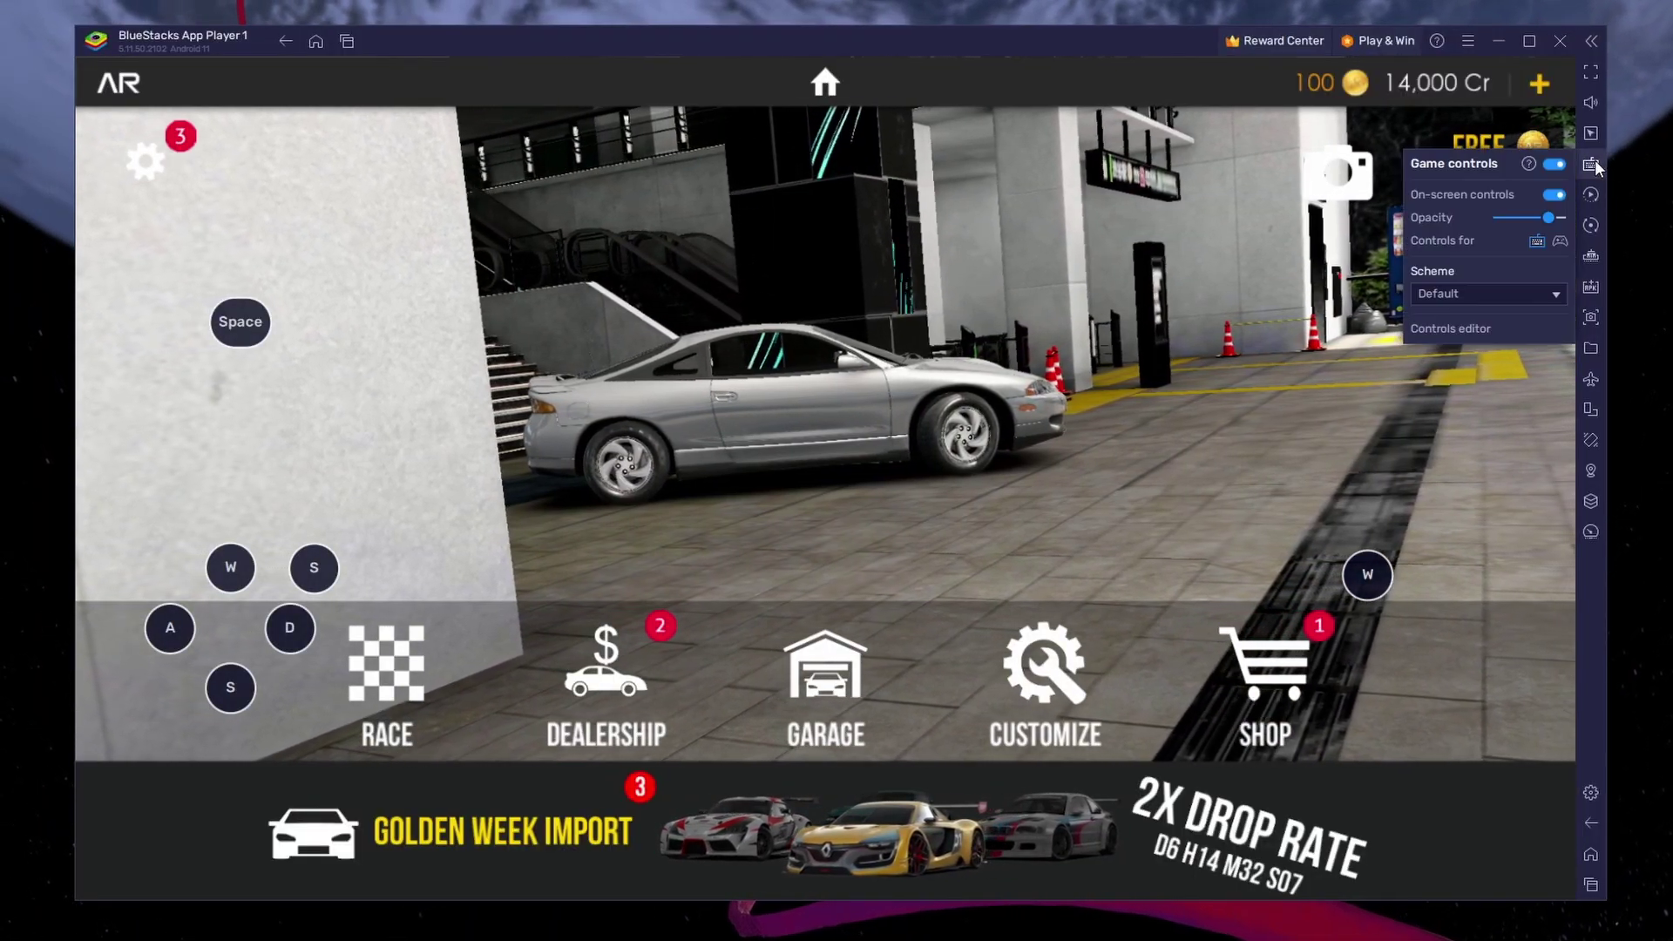
pyautogui.click(1554, 194)
pyautogui.click(1553, 194)
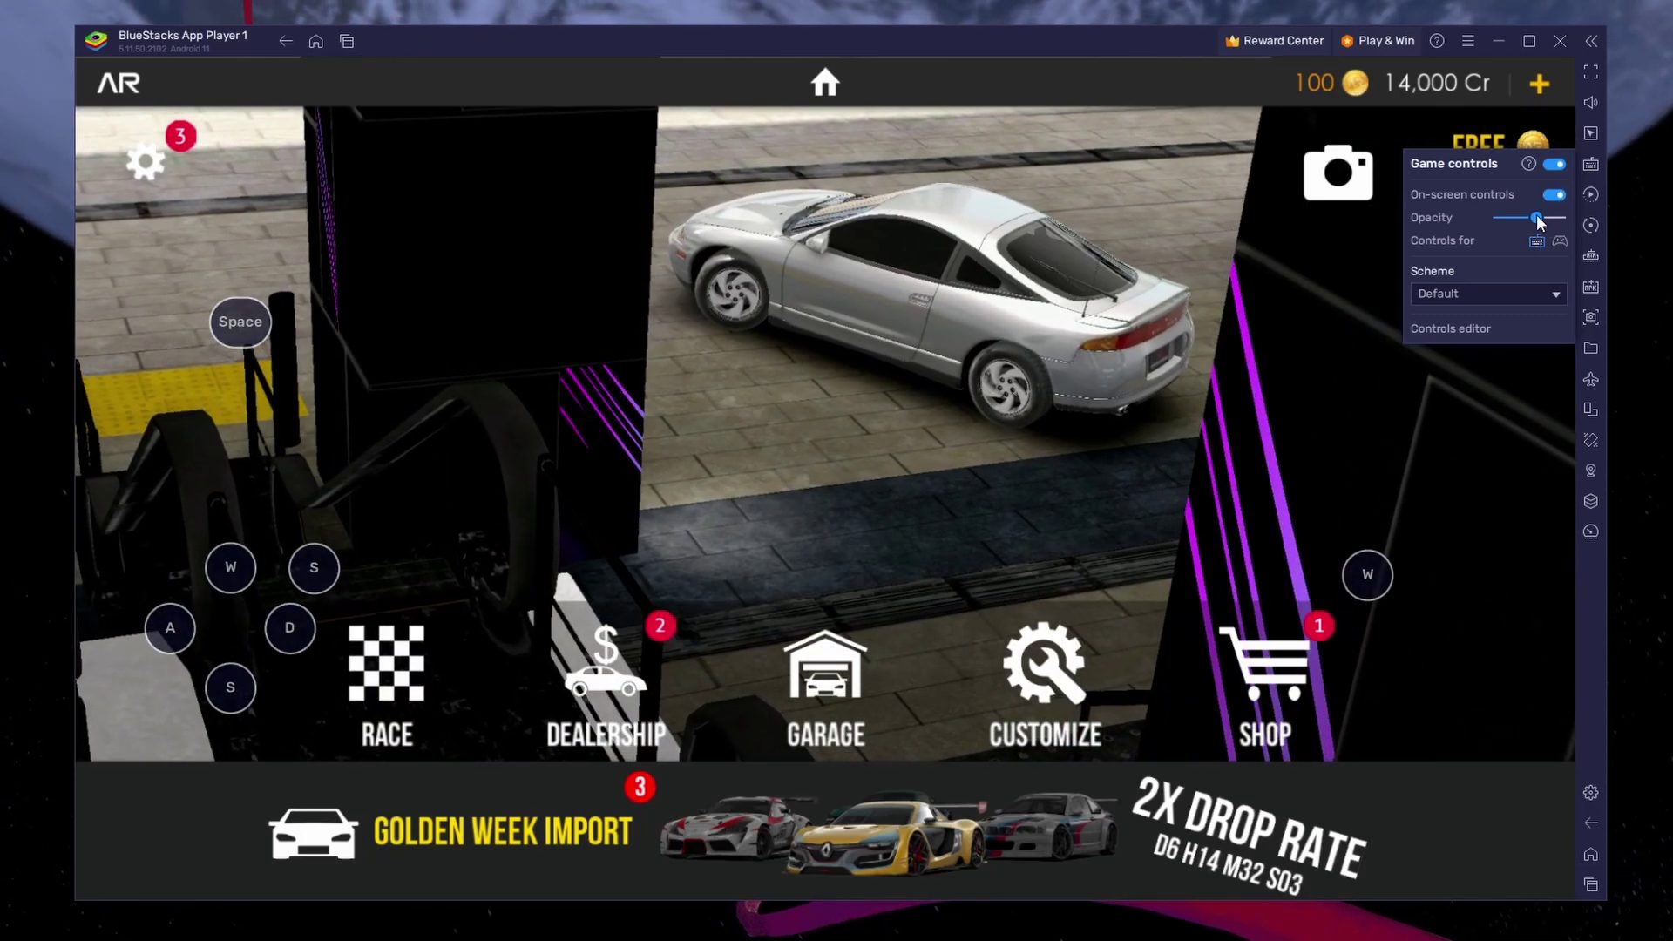
pyautogui.moveTo(1548, 217)
pyautogui.mouseDown()
pyautogui.moveTo(1496, 218)
pyautogui.moveTo(1519, 216)
pyautogui.mouseUp()
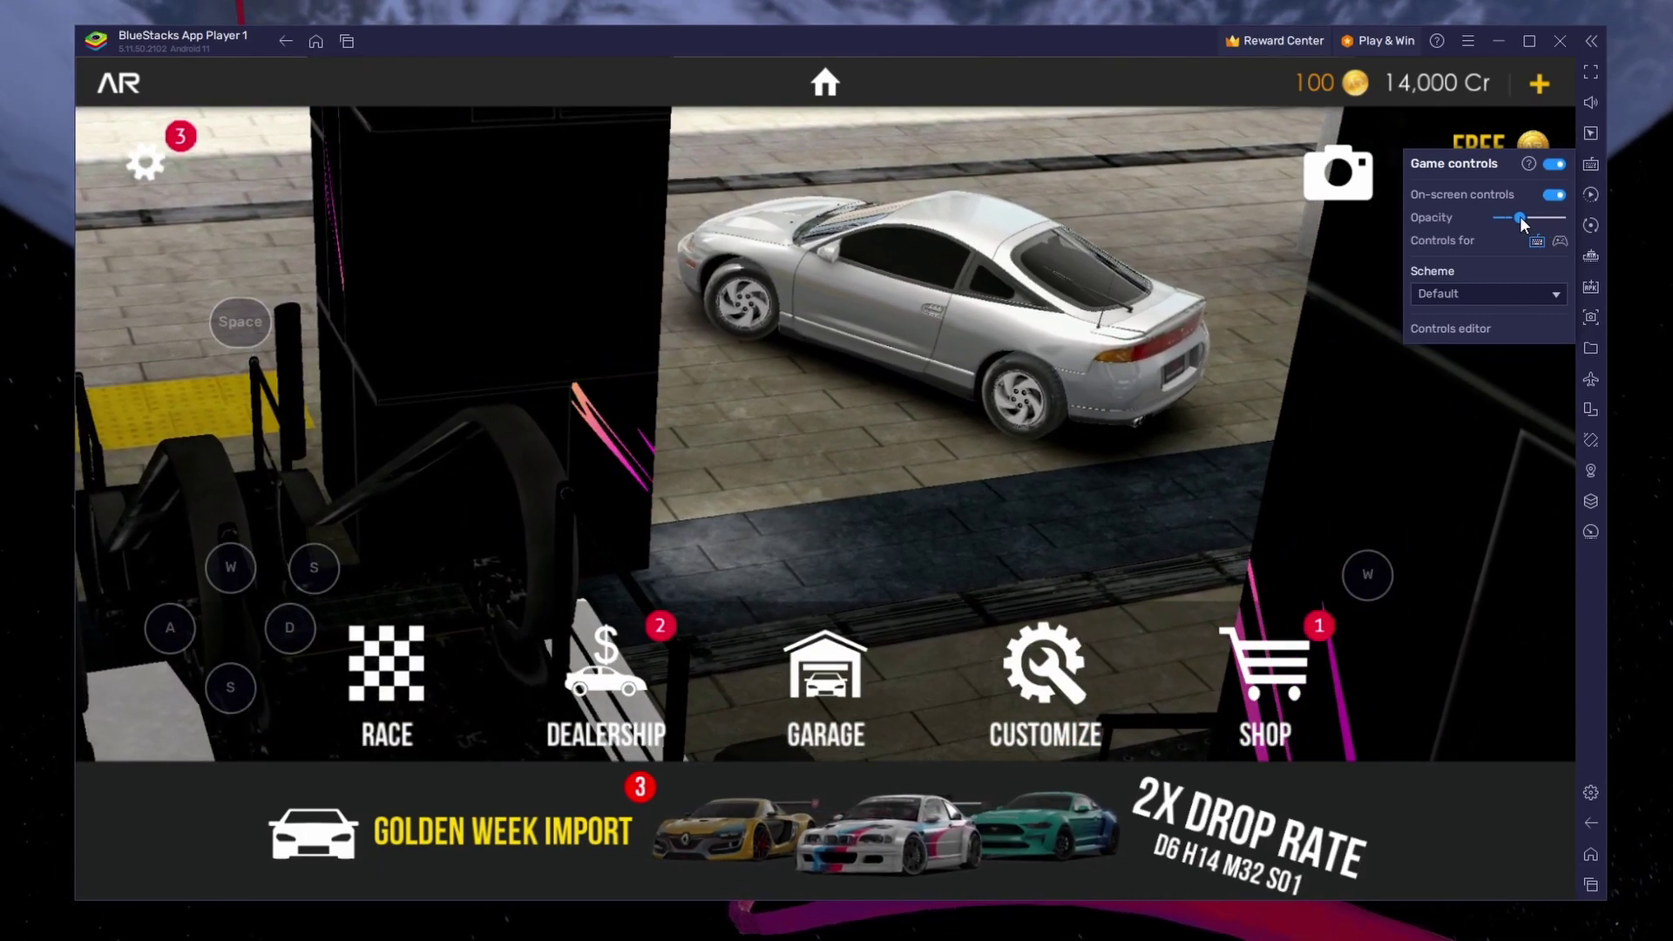
# Open Assoluto Racing's own settings and set the graphical quality to Low
pyautogui.click(135, 168)
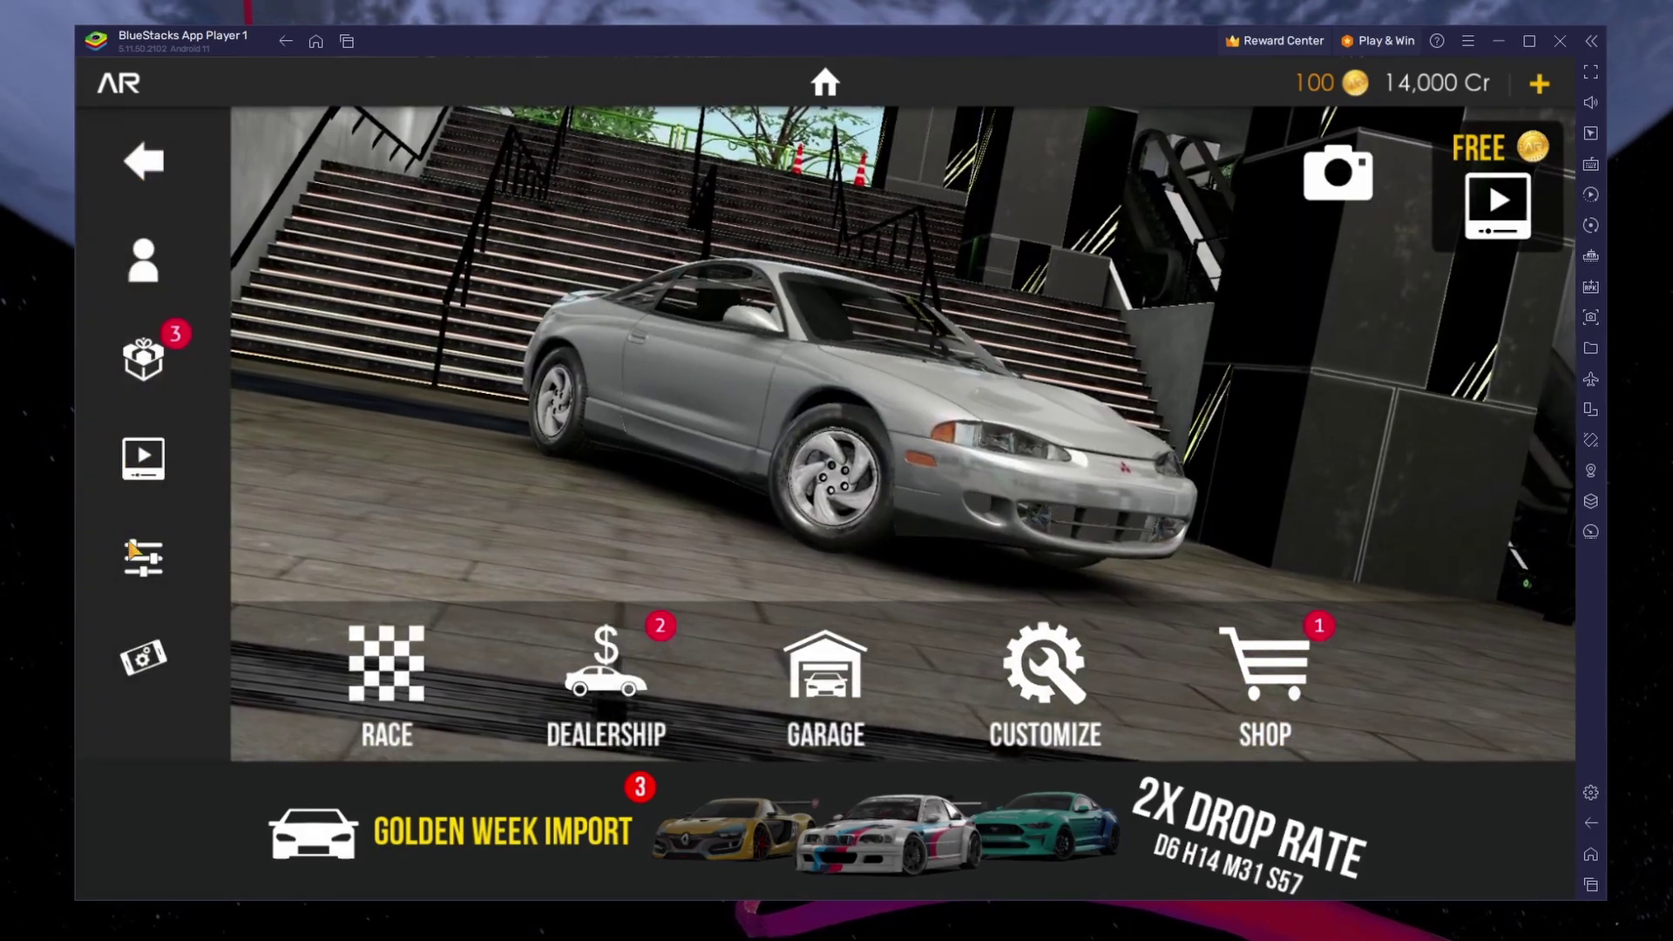
pyautogui.click(131, 551)
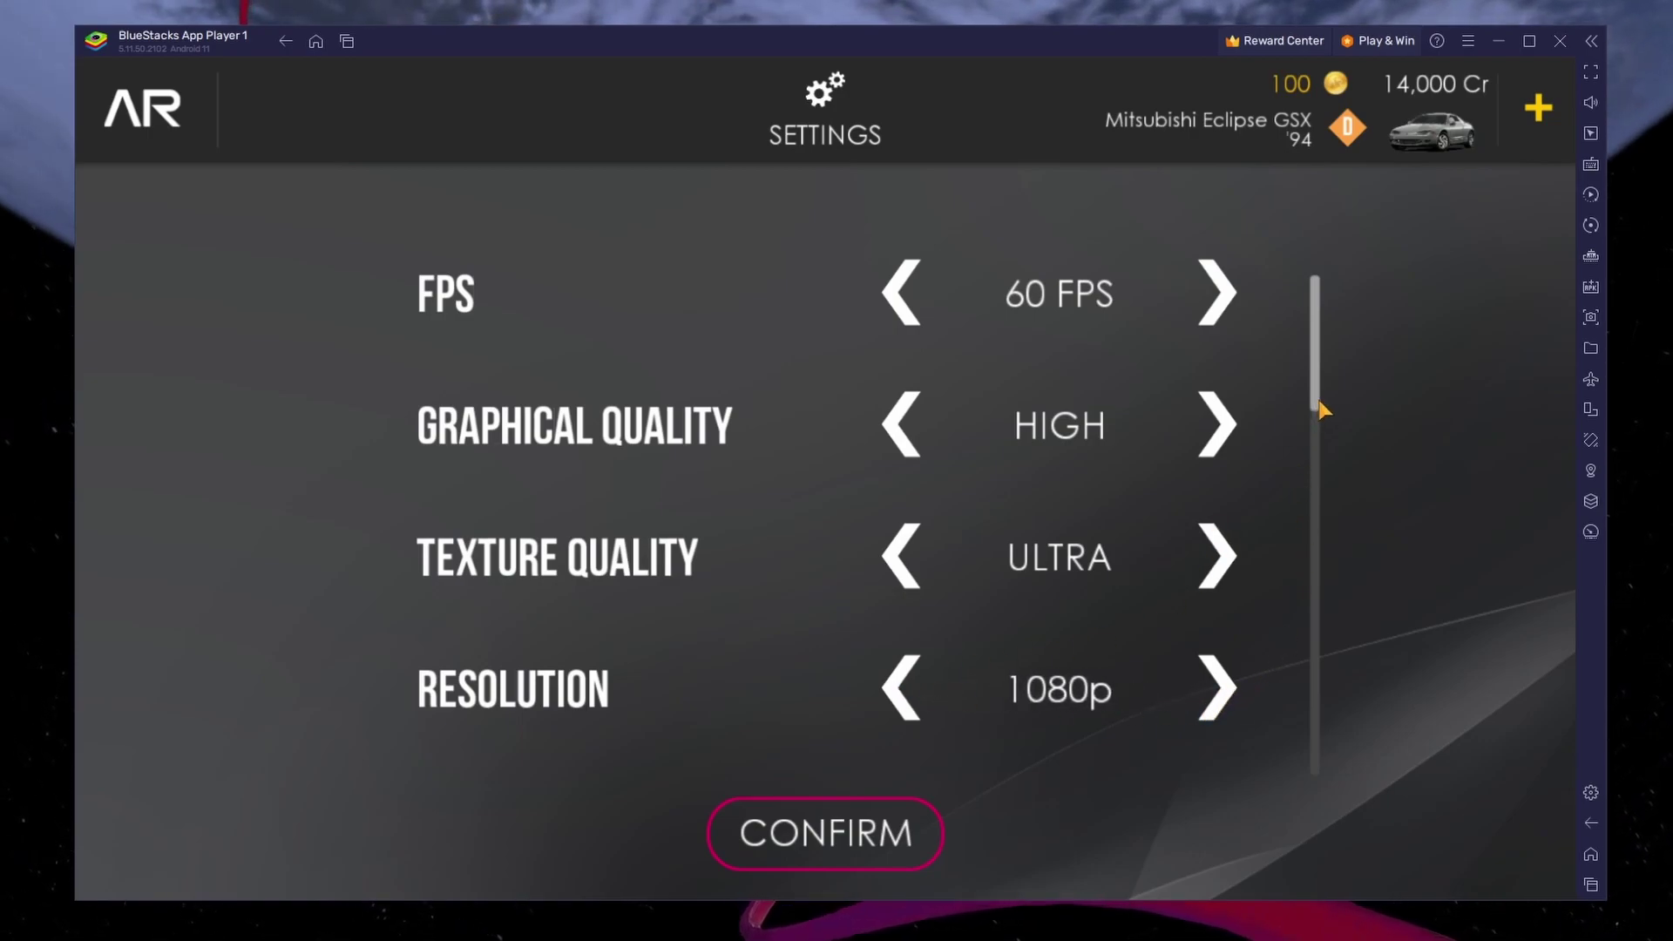
pyautogui.click(1206, 468)
pyautogui.click(1200, 471)
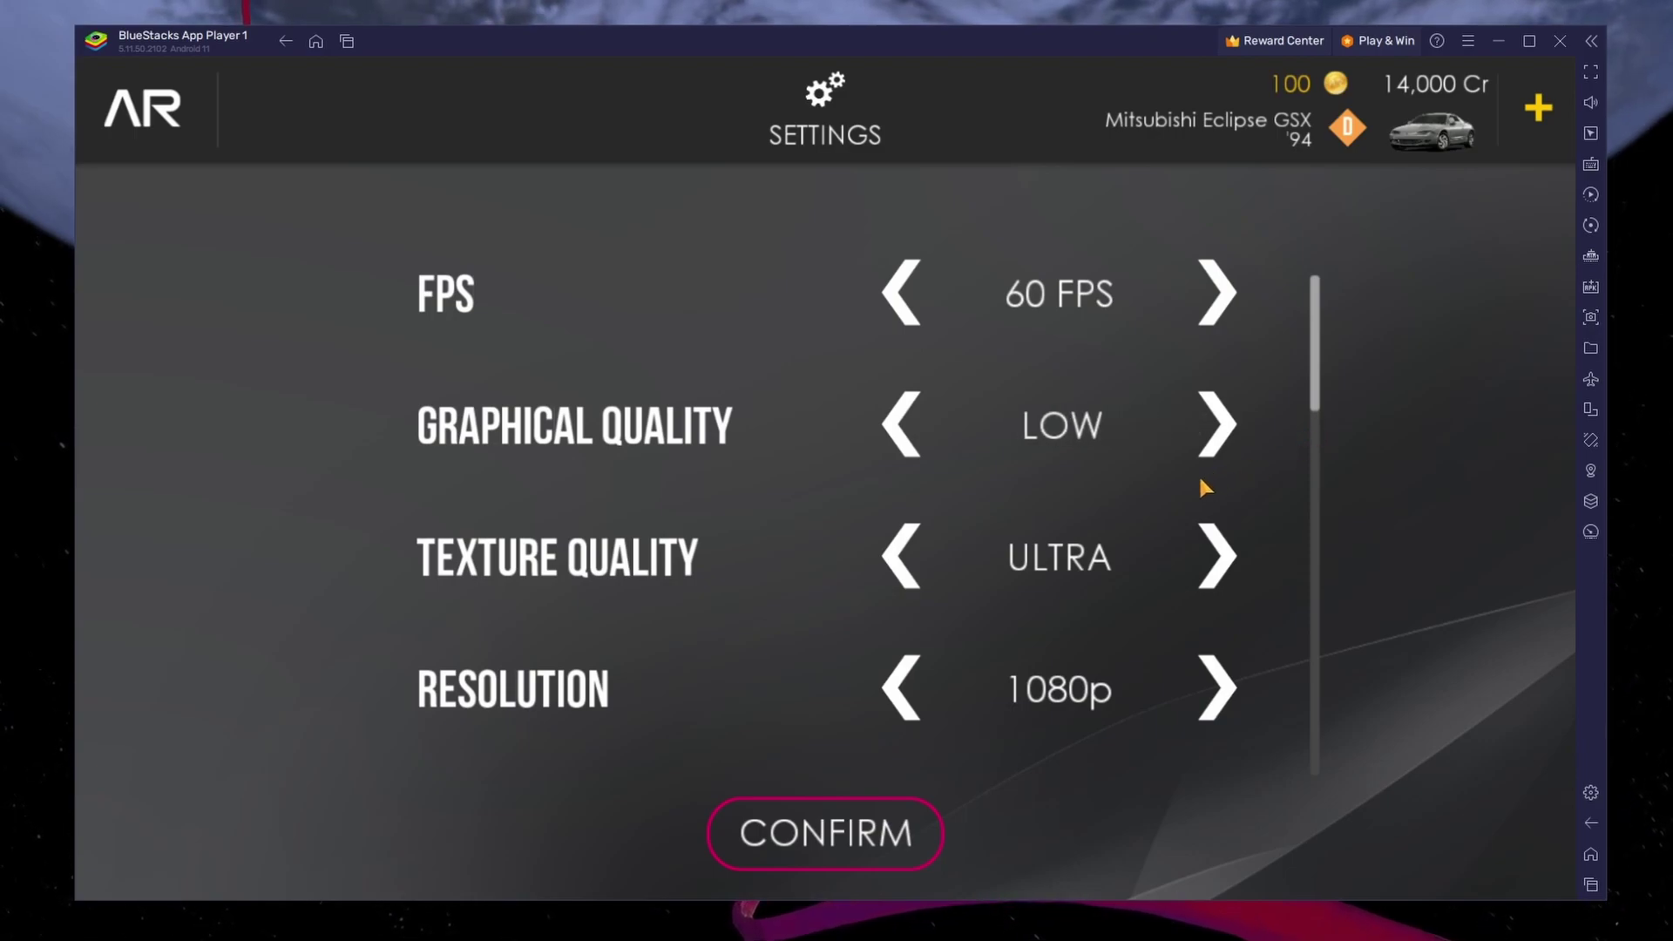
# Turn motion blur on and review the remaining camera, transmission, clutch and volume settings
pyautogui.moveTo(642, 567); pyautogui.dragTo(616, 221)
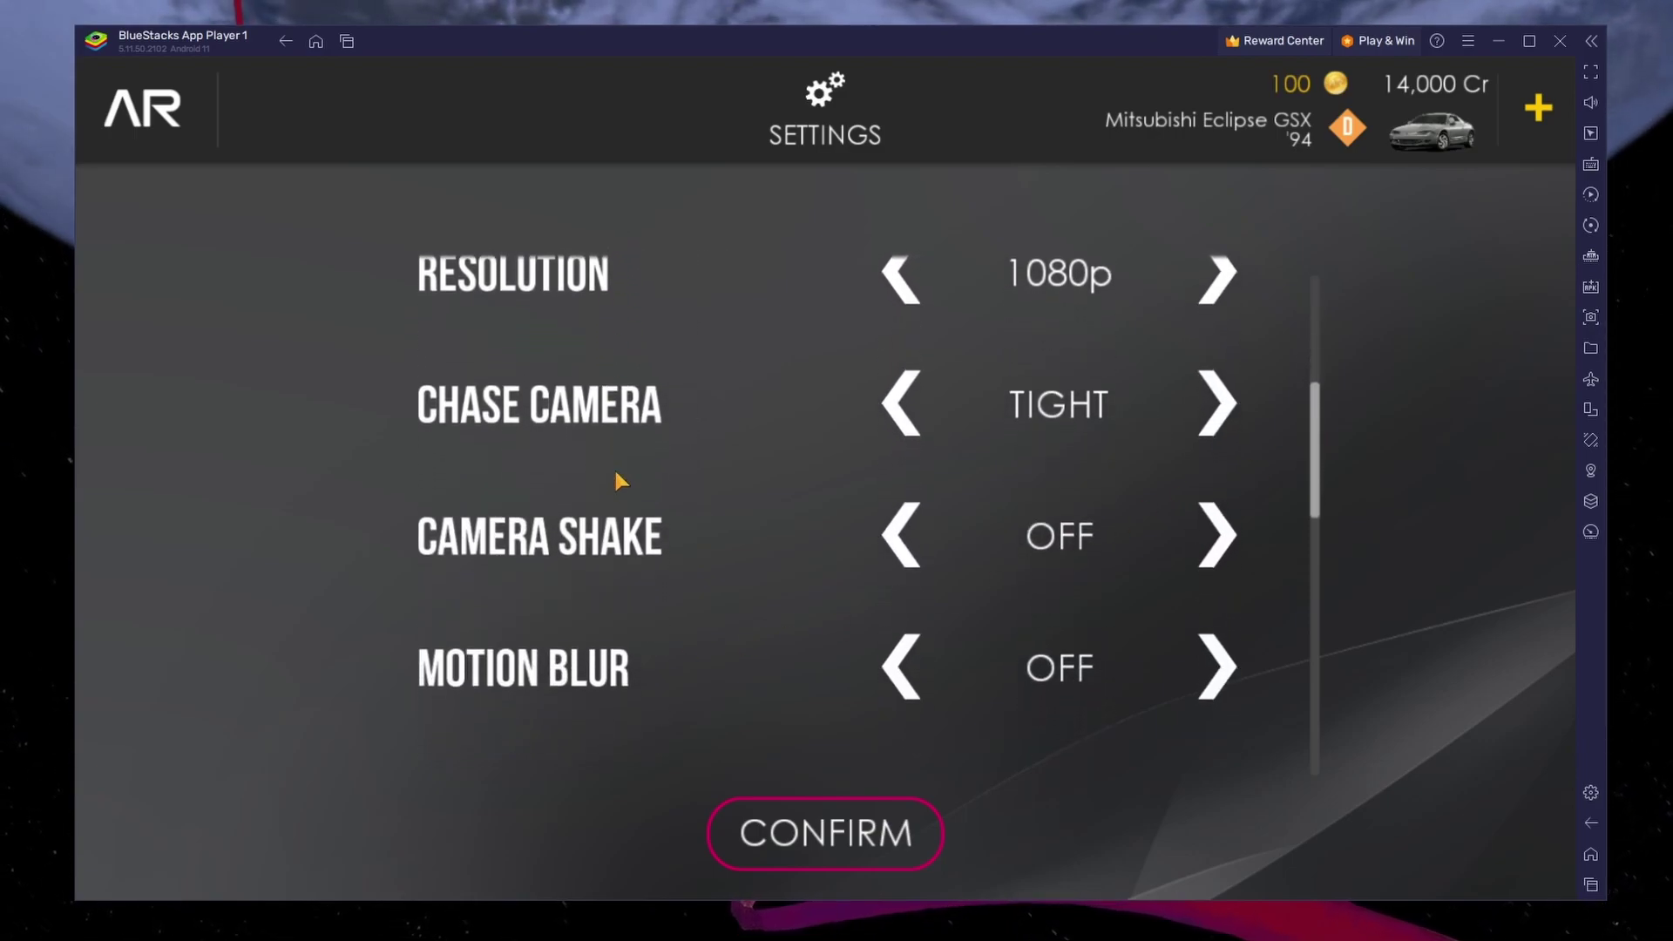
pyautogui.moveTo(668, 593); pyautogui.dragTo(683, 331)
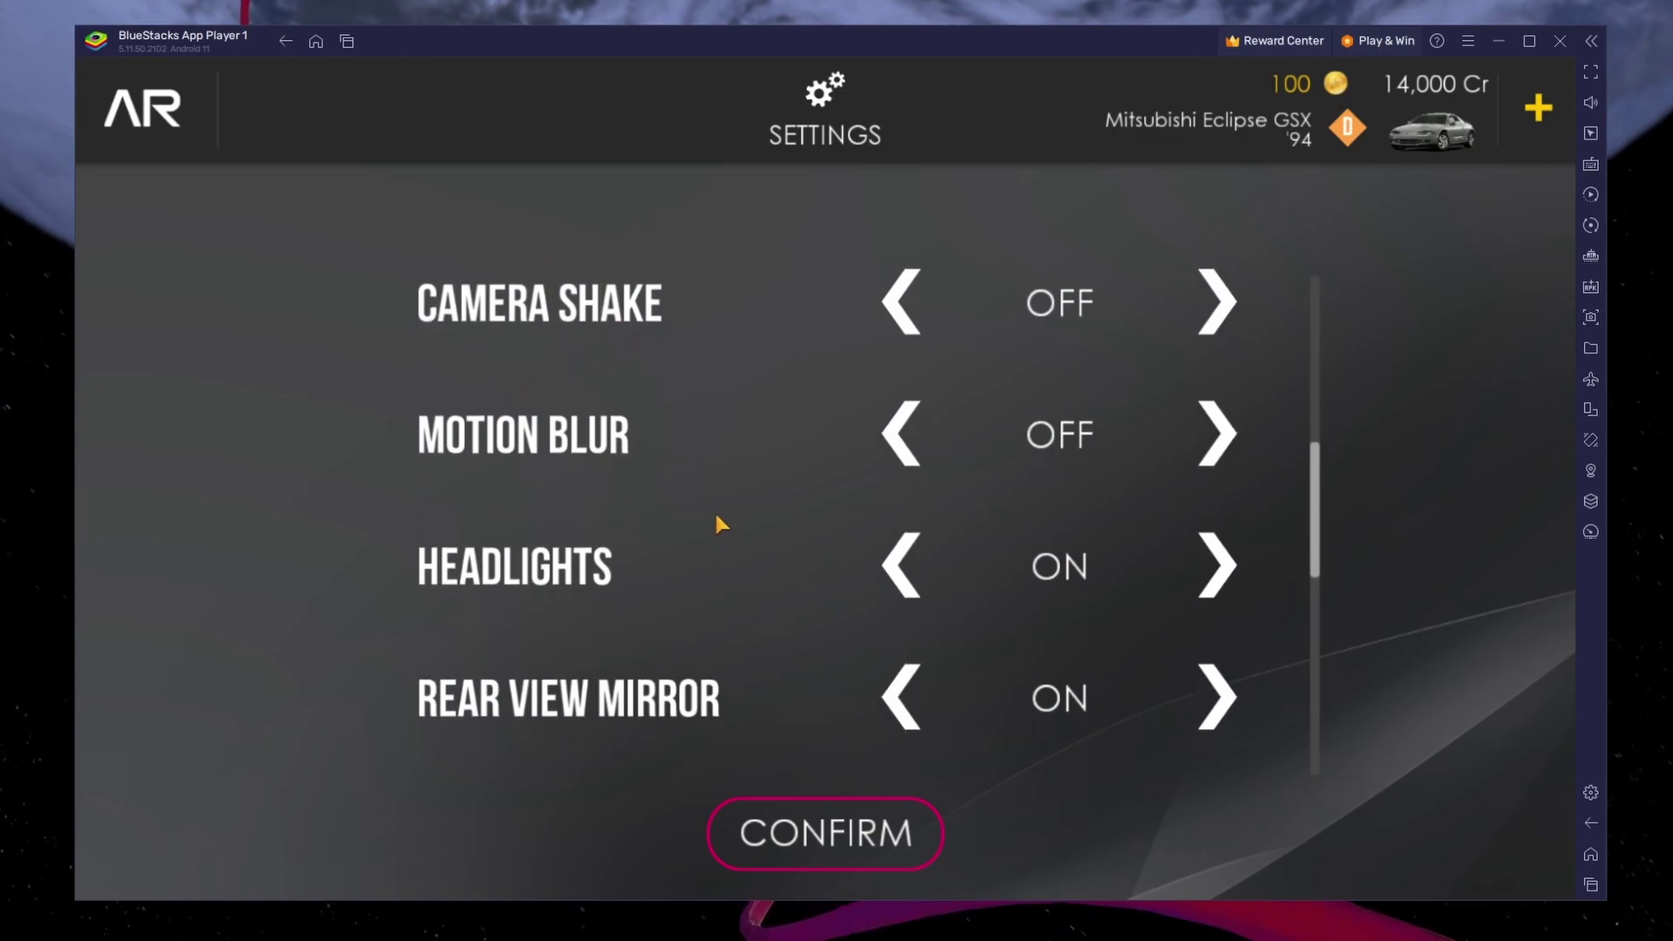
pyautogui.moveTo(719, 519); pyautogui.dragTo(723, 390)
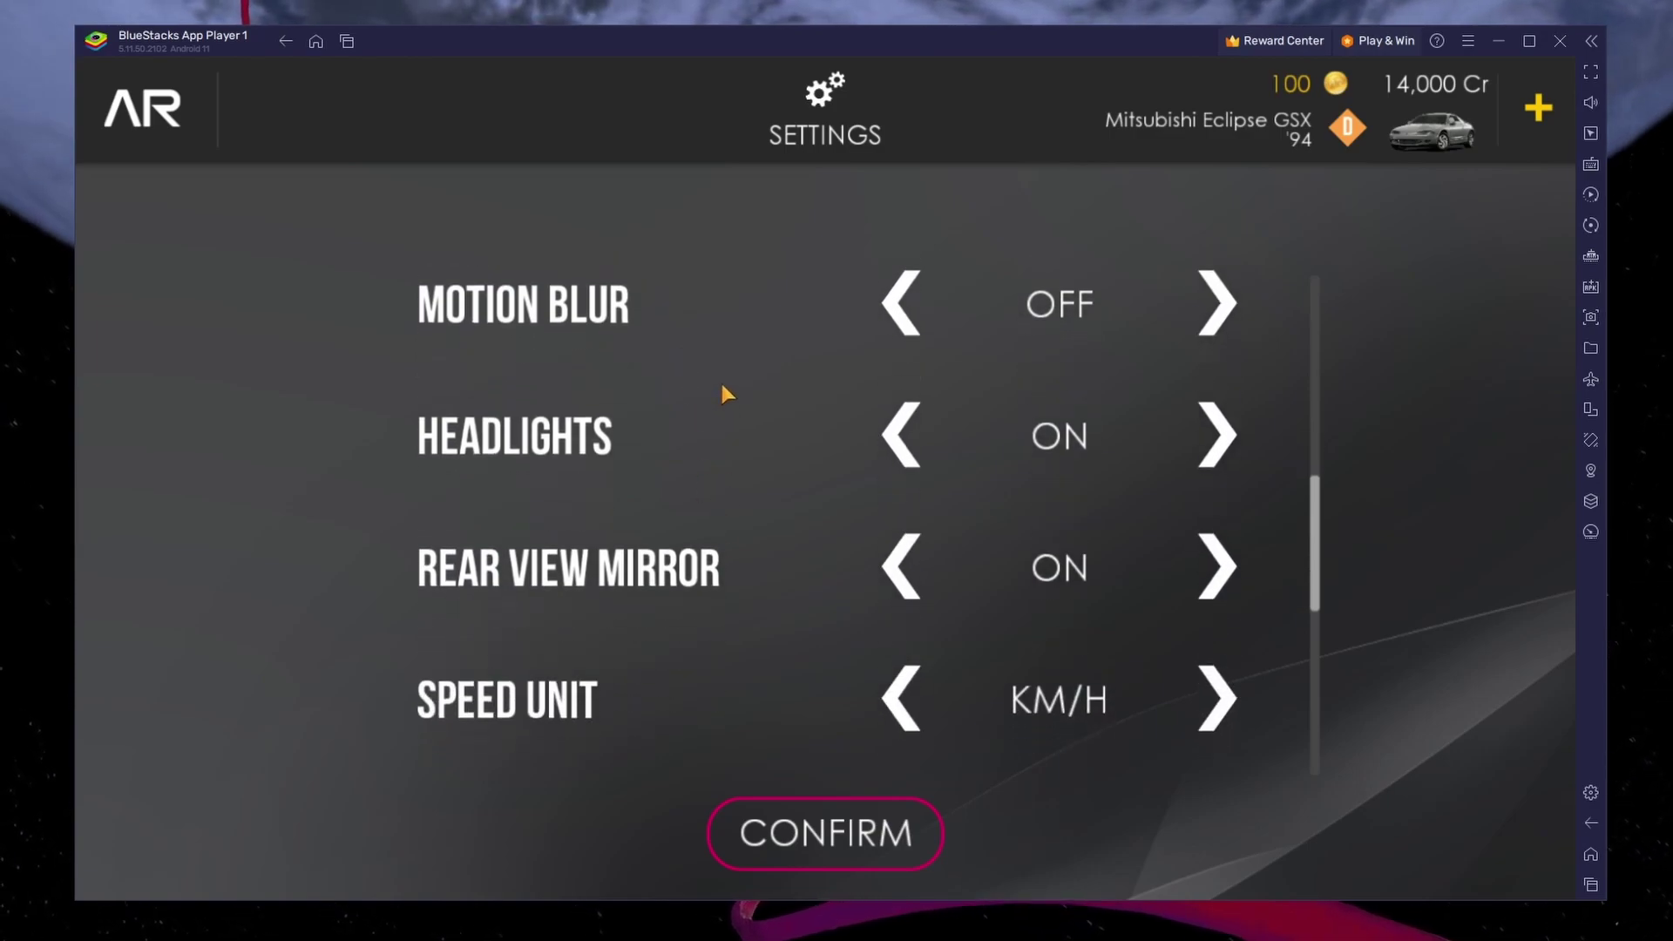
pyautogui.click(904, 304)
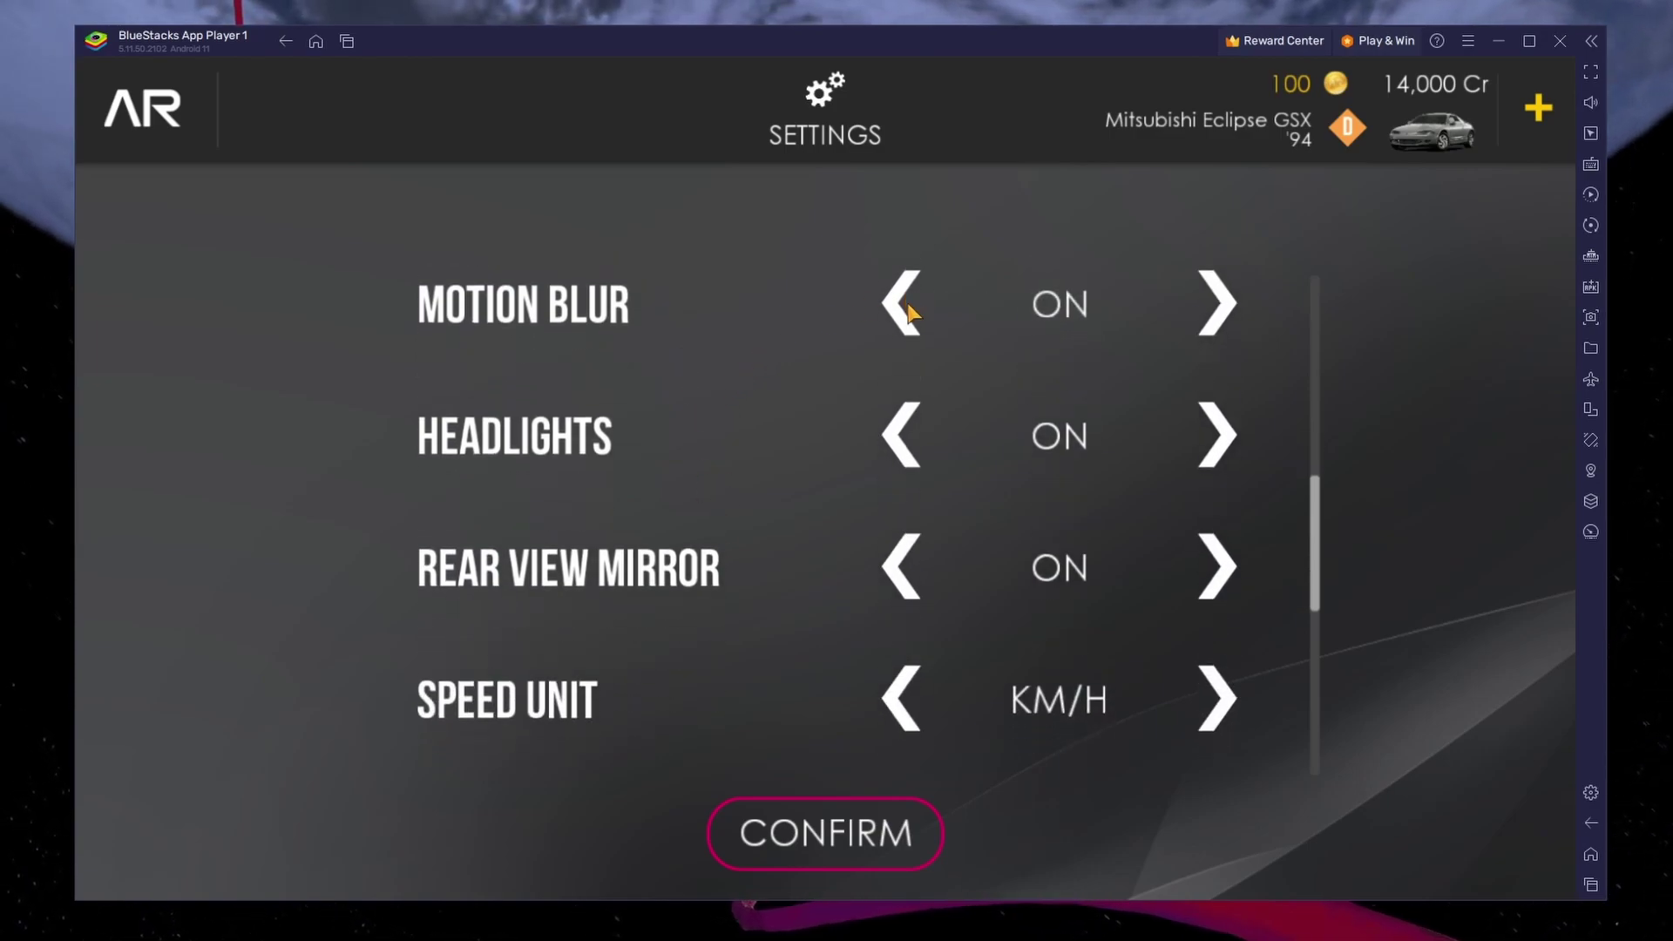
pyautogui.scroll(-5, 767, 469)
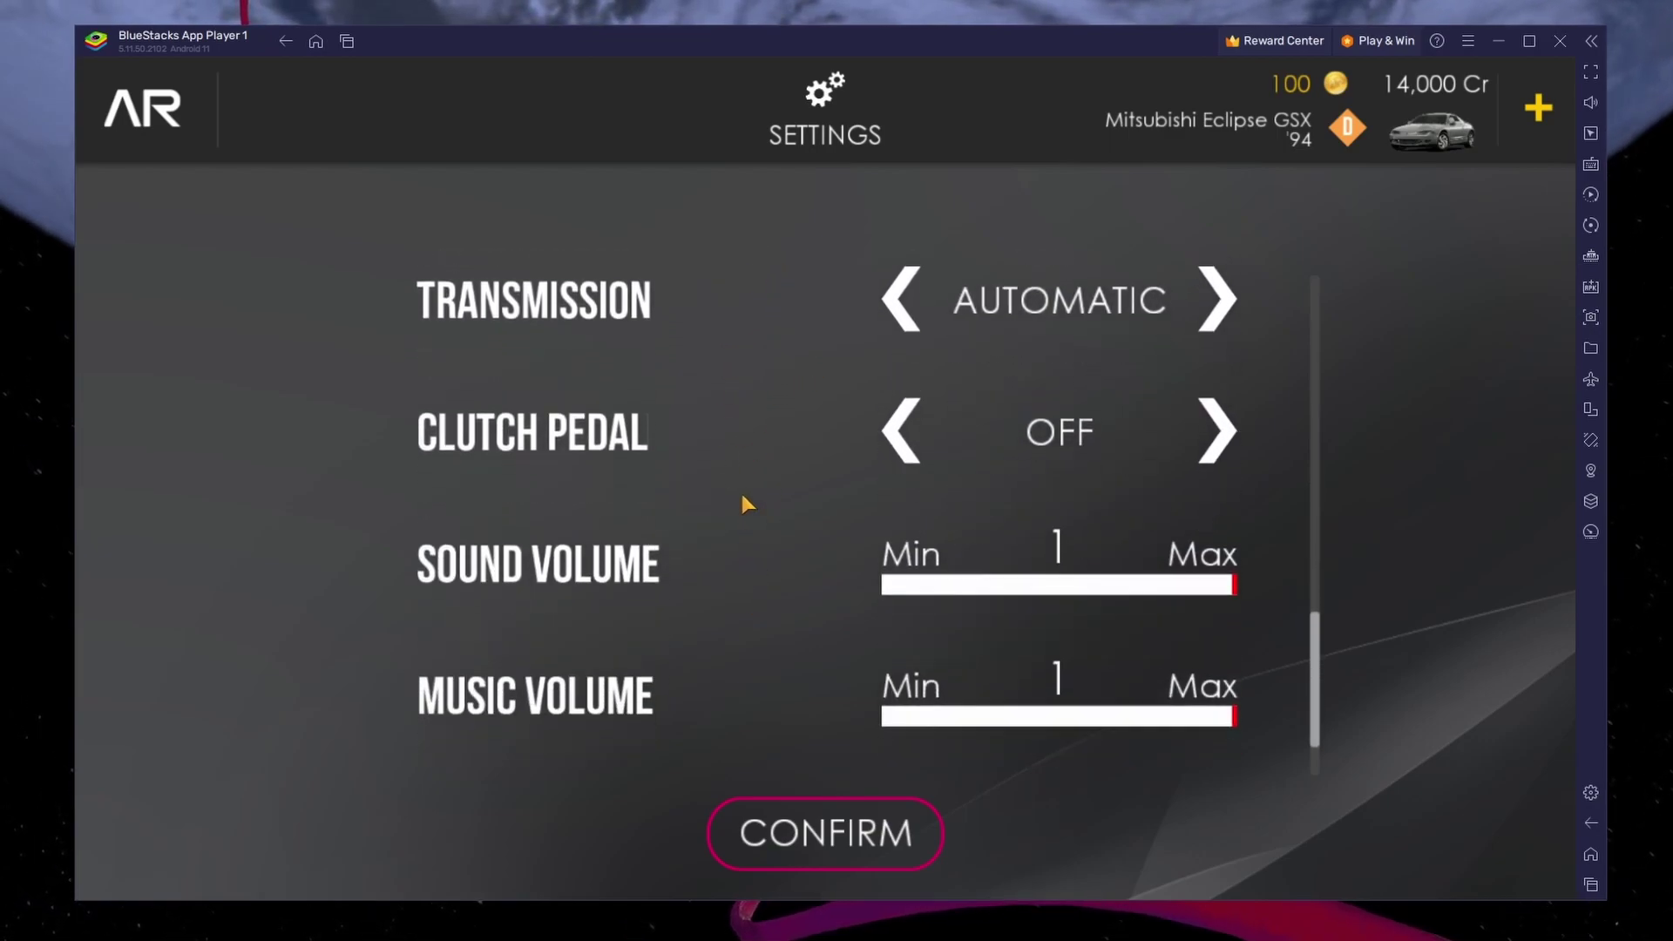
pyautogui.moveTo(746, 500); pyautogui.dragTo(728, 388)
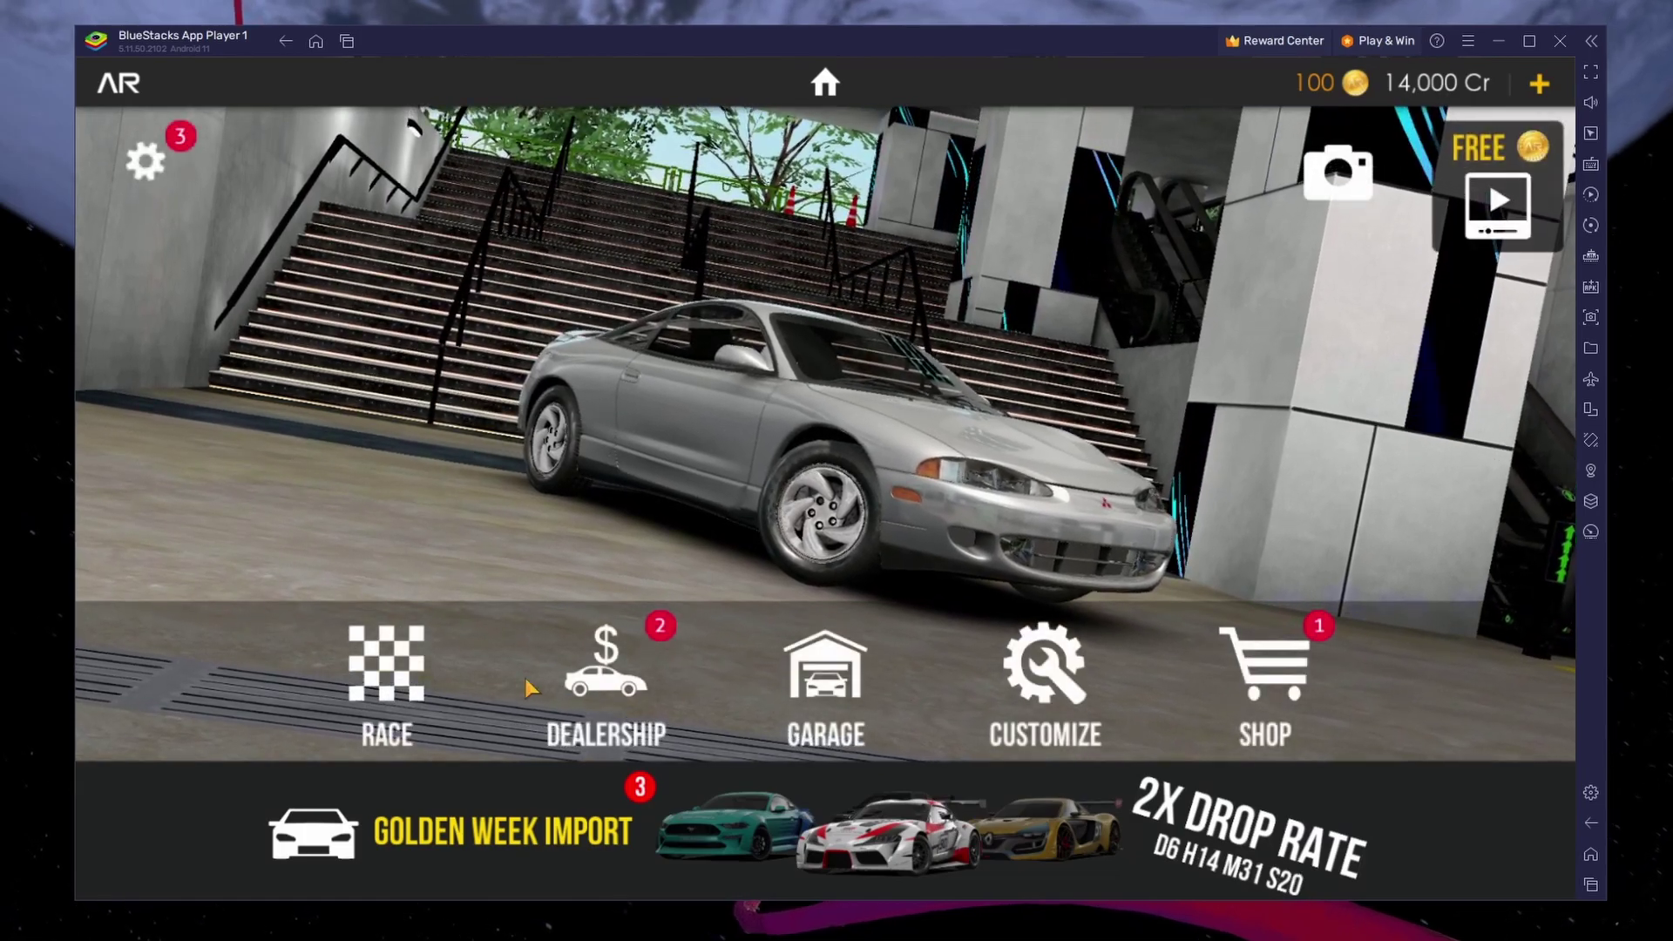
# Start a single-player custom race of 1 lap on AR Official Raceway
pyautogui.click(400, 665)
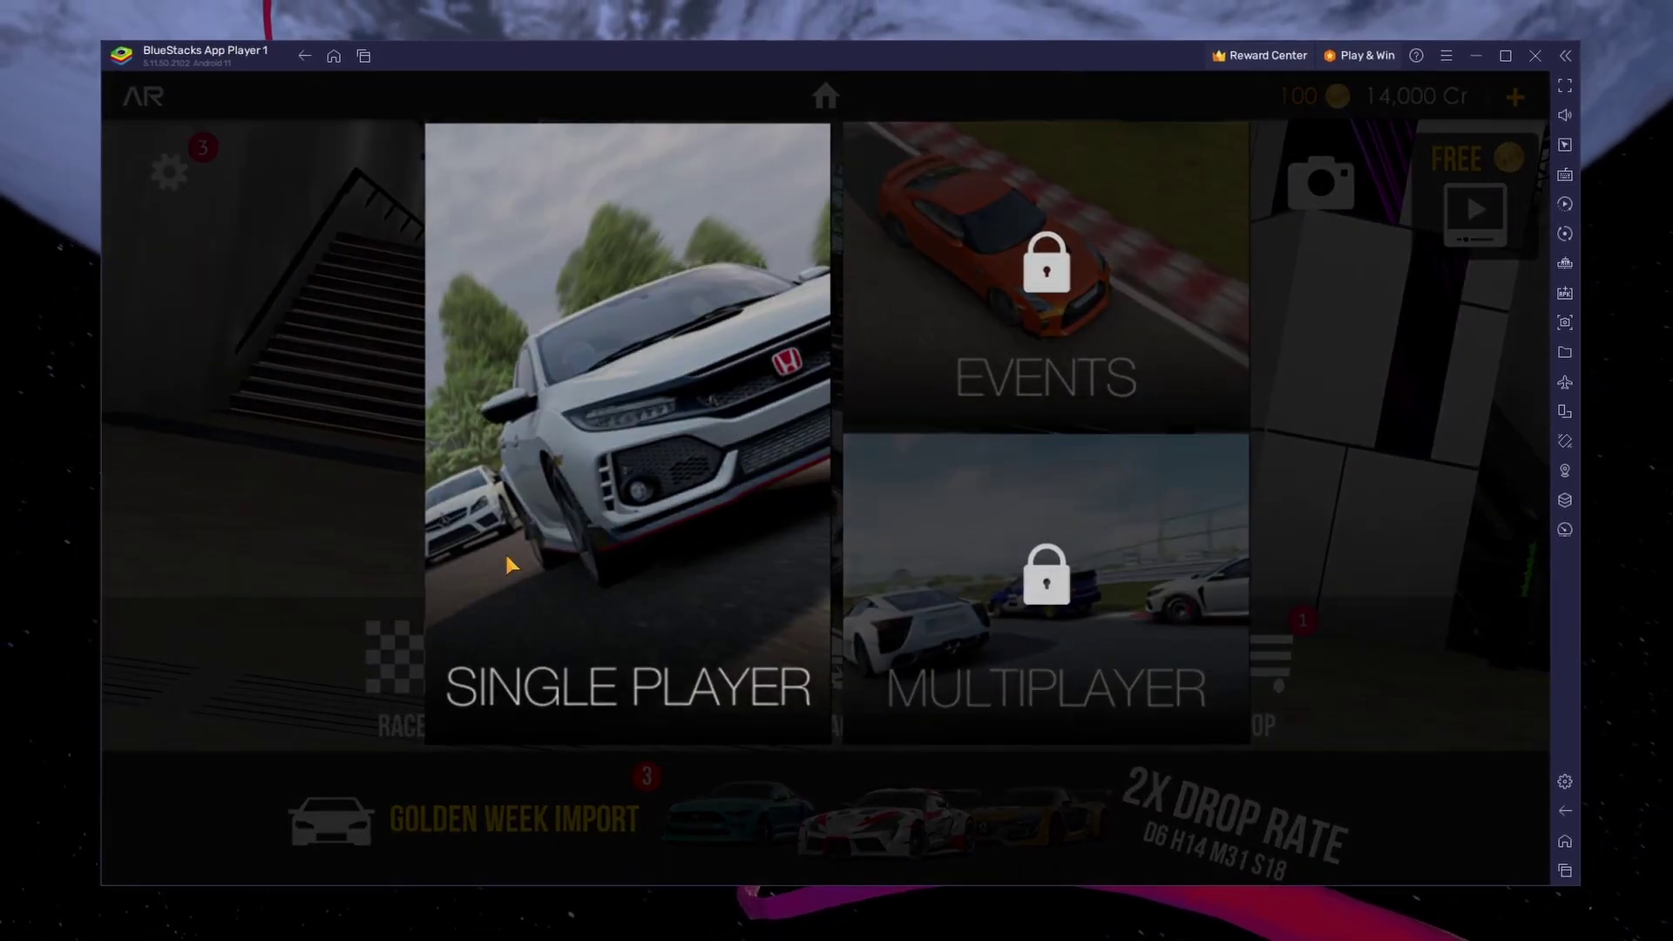
pyautogui.click(512, 566)
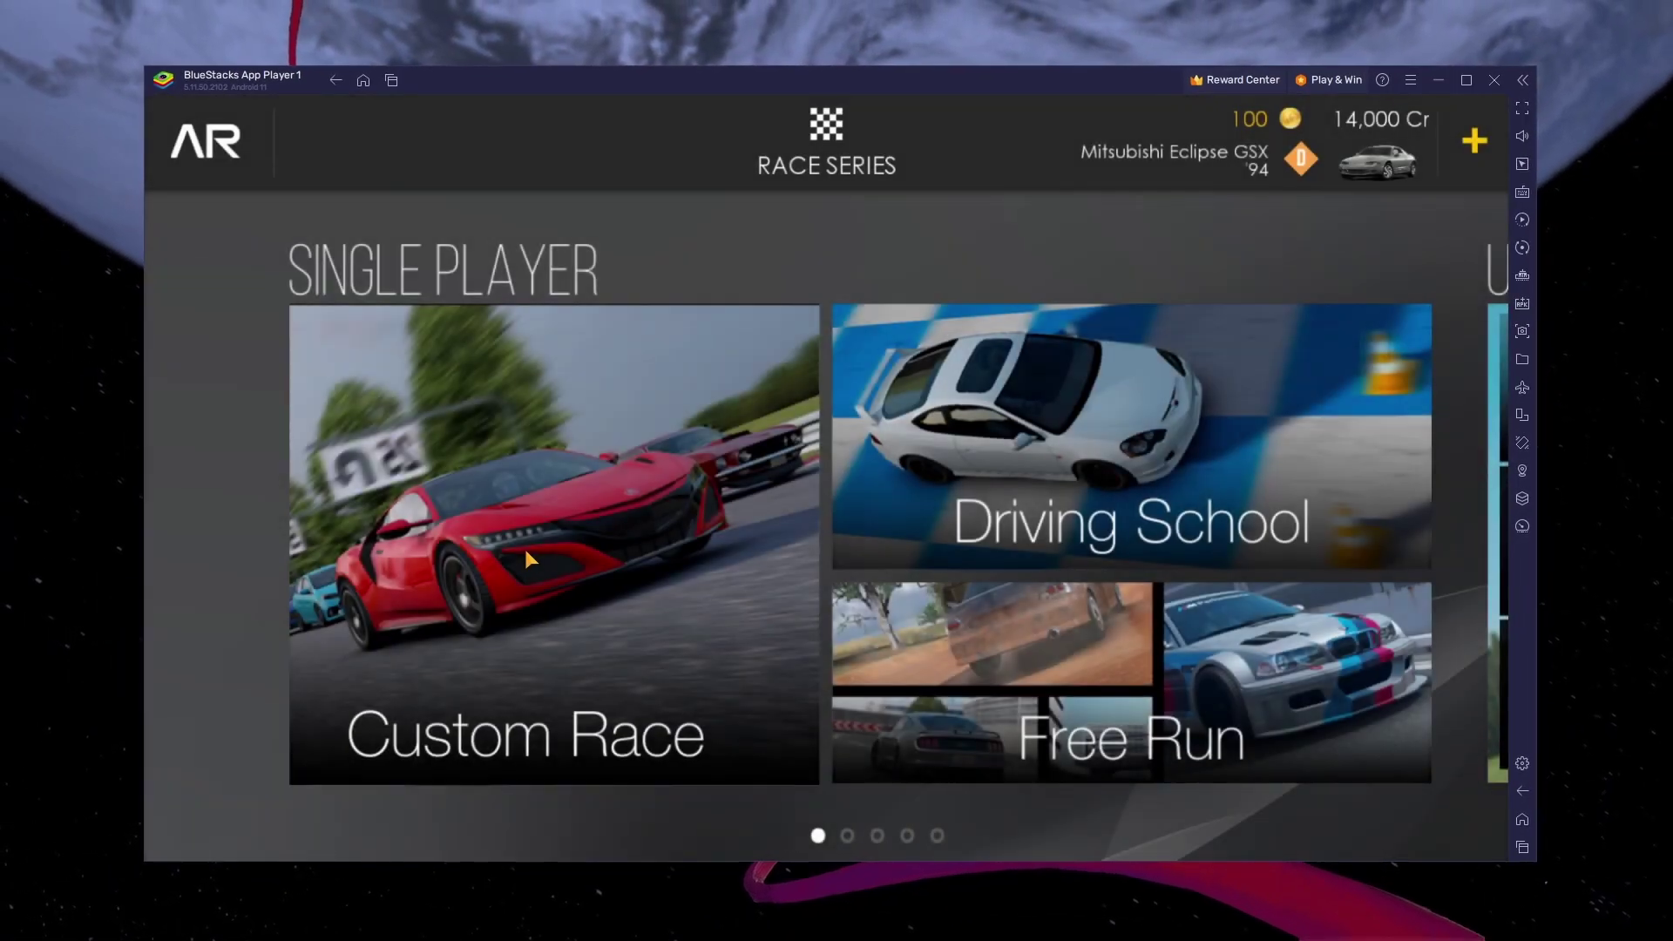
pyautogui.click(526, 553)
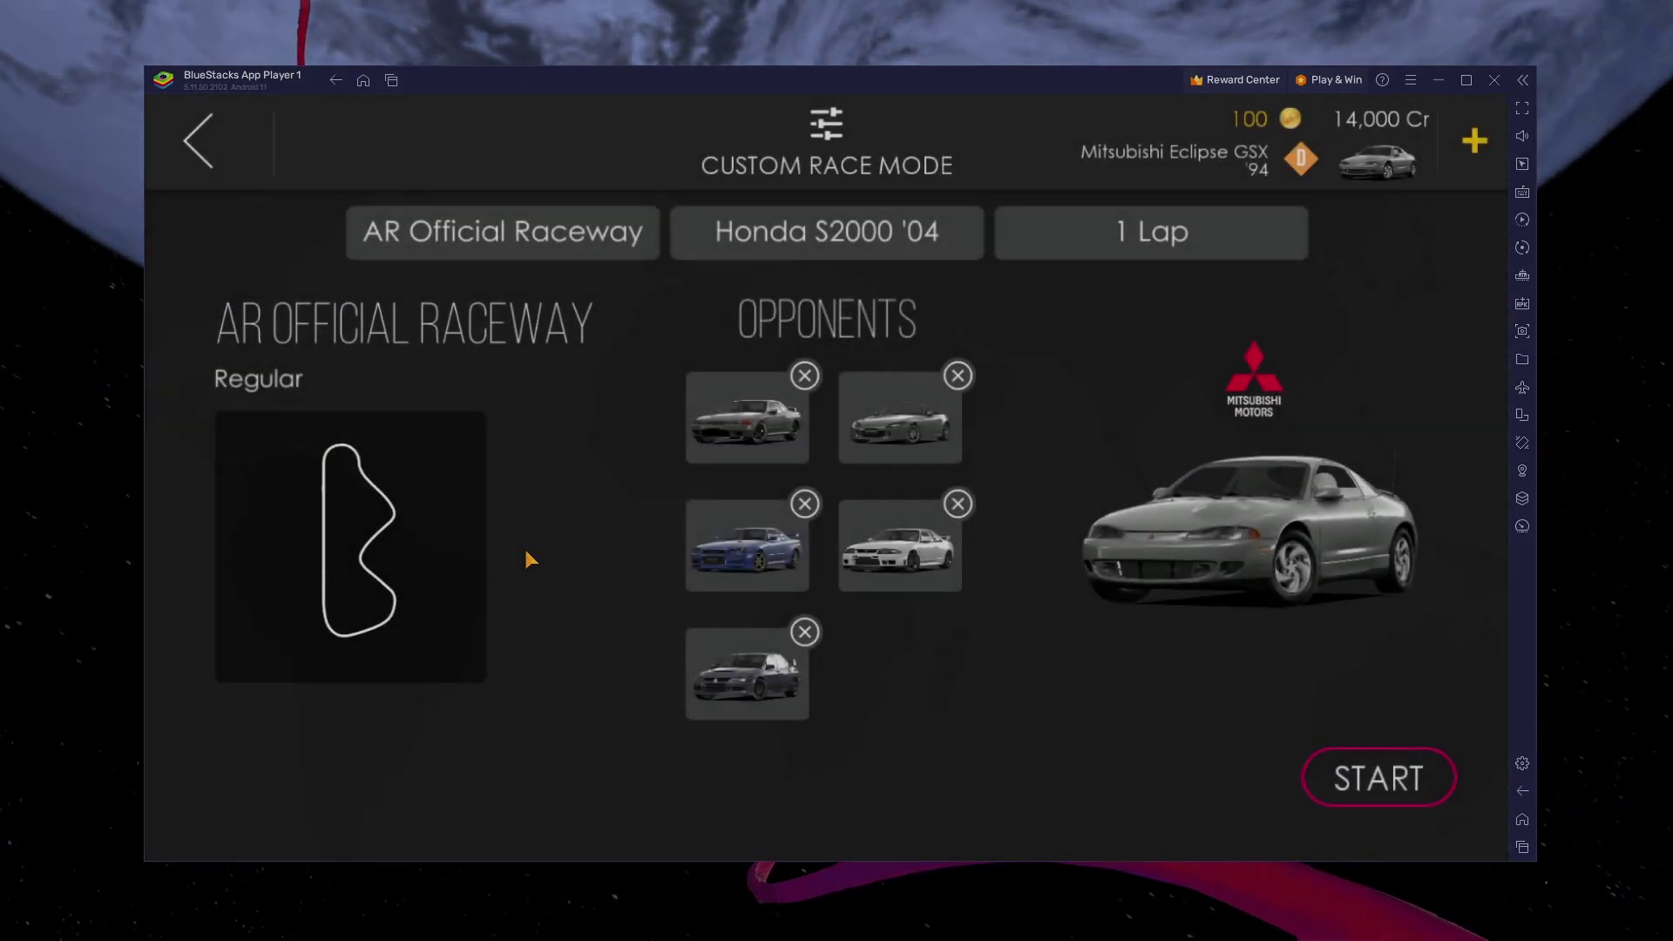
pyautogui.click(1352, 784)
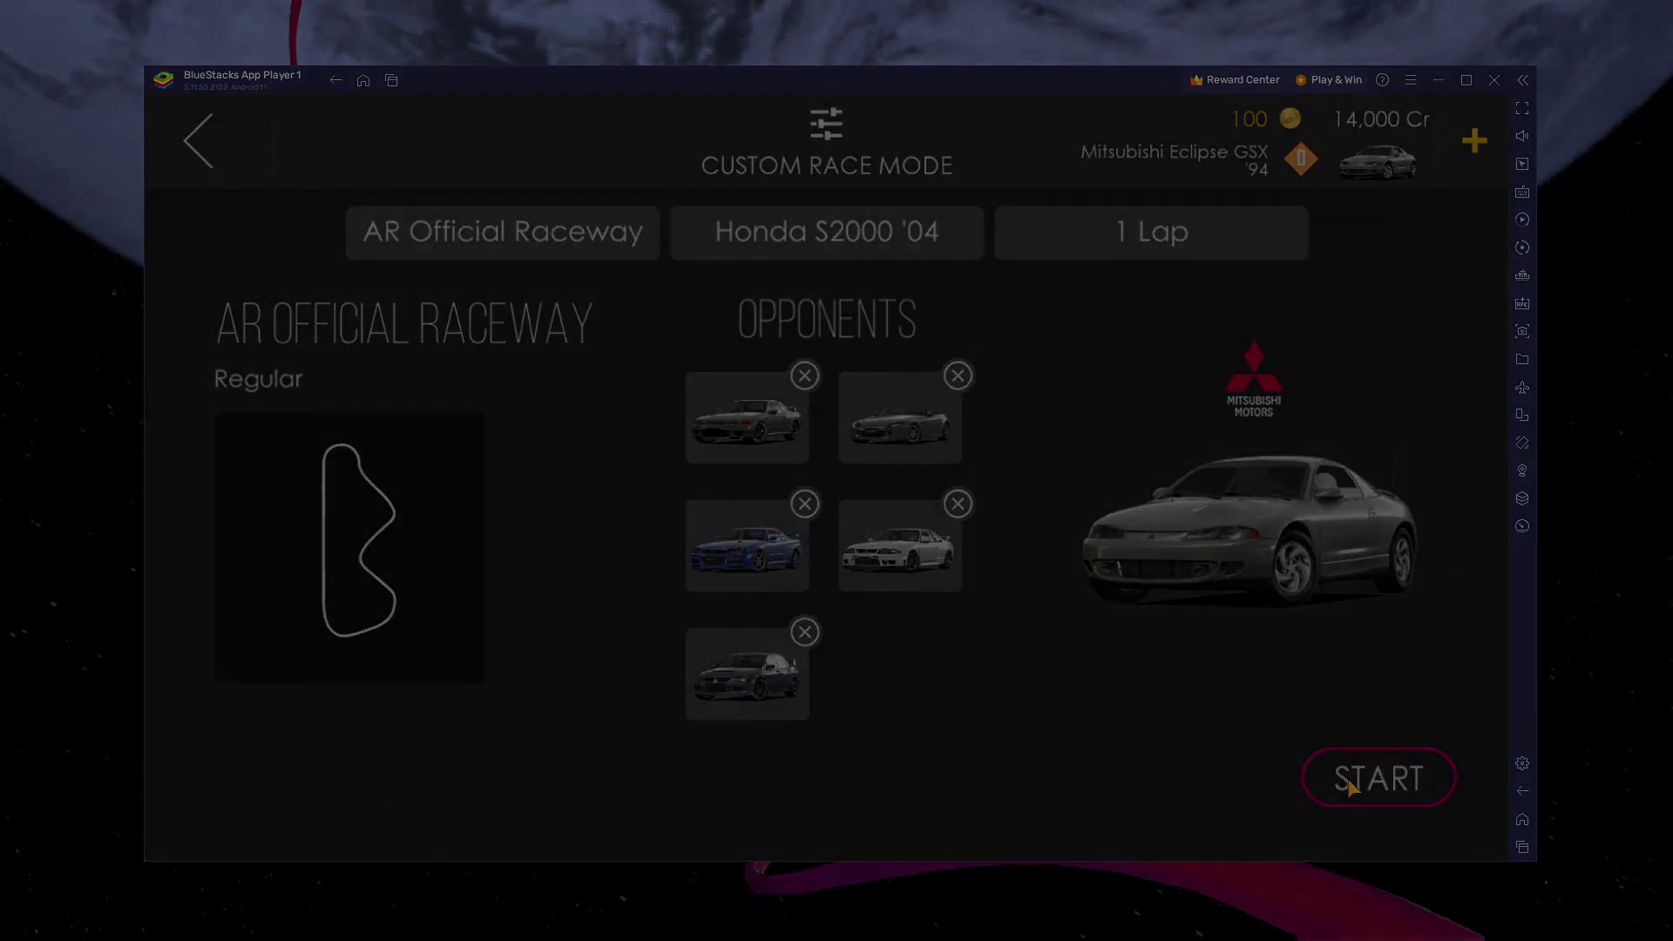